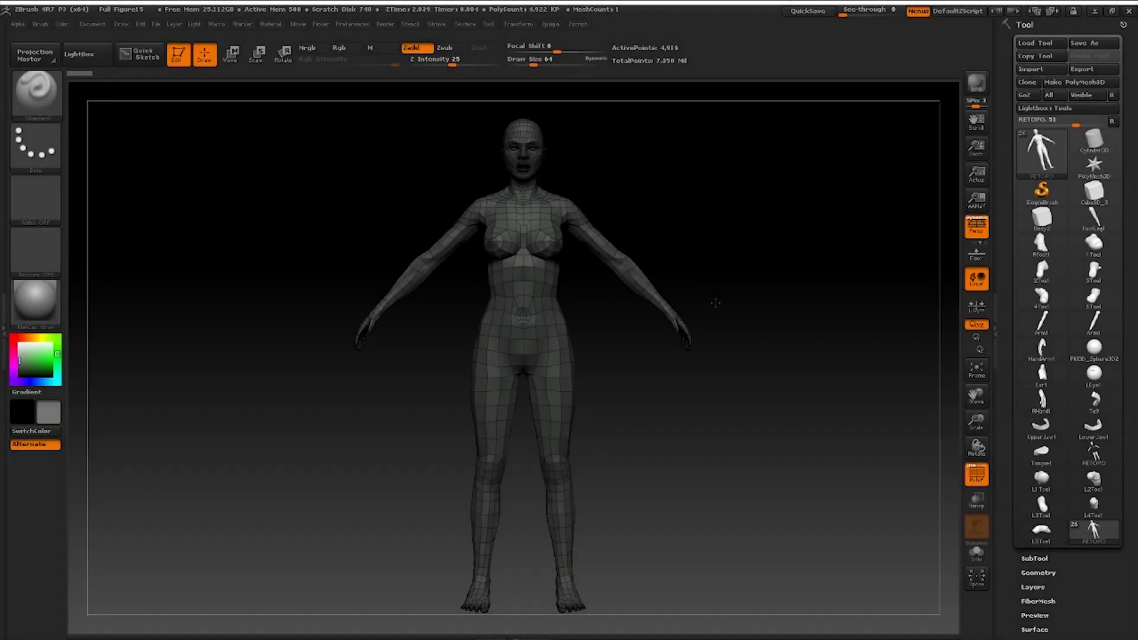
- Examine the retopologized female figure's polygon flow around the head, shoulders, chest and torso from the front and side
mouse_move(715, 303)
left_mouse_down("alt")
mouse_move(717, 316)
mouse_move(722, 295)
left_mouse_up("alt")
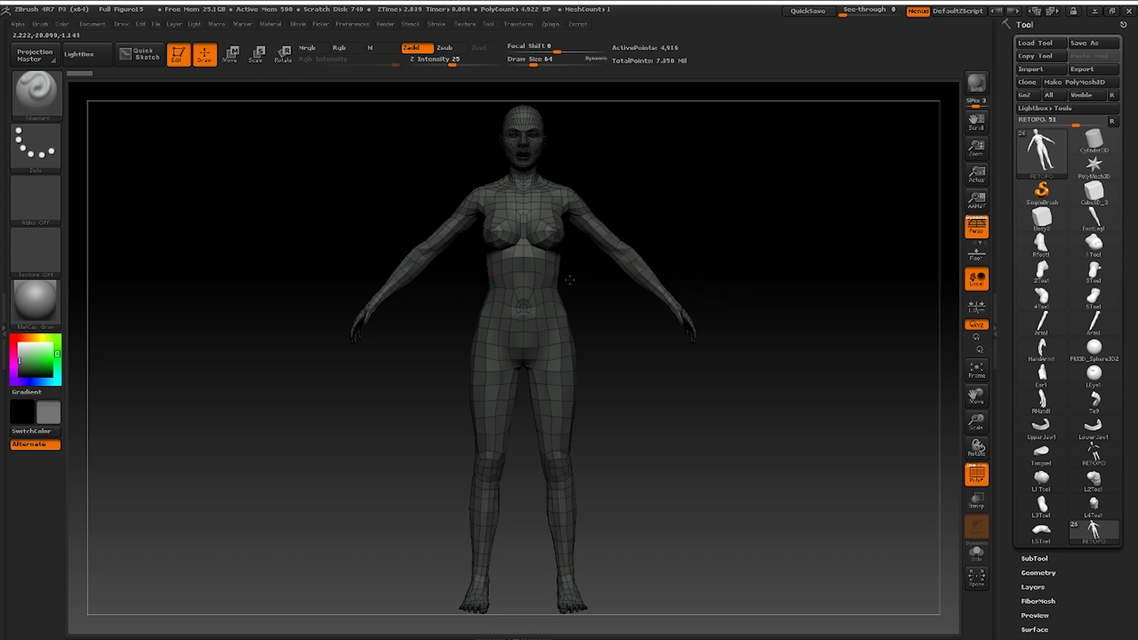
mouse_move(570, 279)
left_mouse_down()
mouse_move(319, 282)
mouse_move(570, 282)
left_mouse_up()
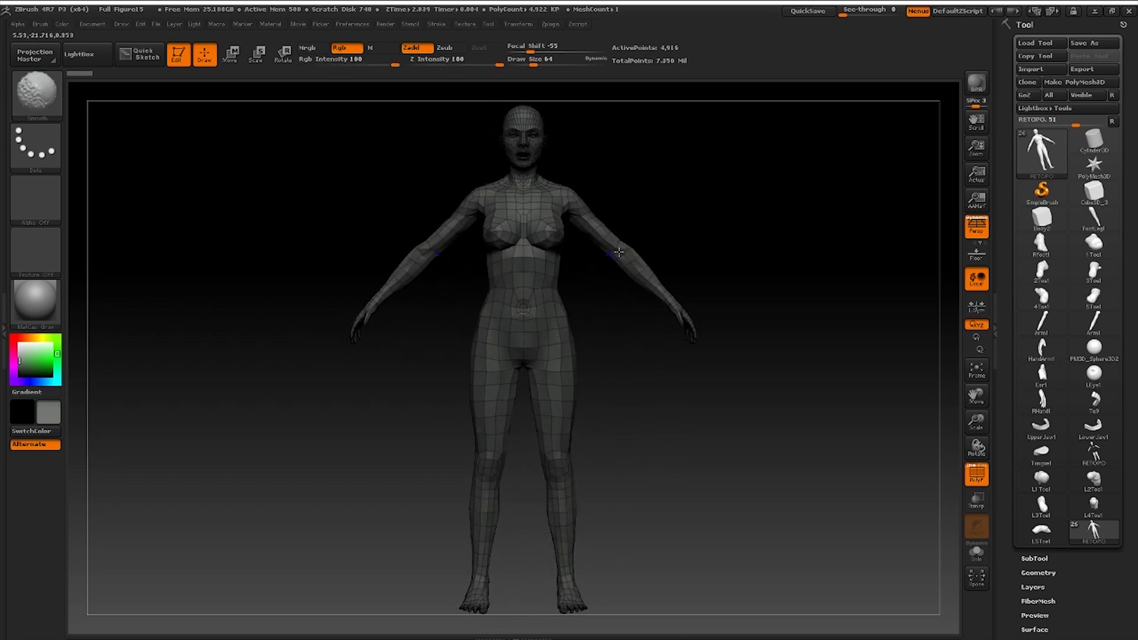
left_click_drag(641, 167, 656, 236, "alt")
left_click_drag(667, 144, 678, 452, "alt")
left_click_drag(754, 186, 733, 450, "alt")
left_click_drag(685, 283, 687, 456, "alt")
left_click_drag(710, 164, 711, 343, "alt")
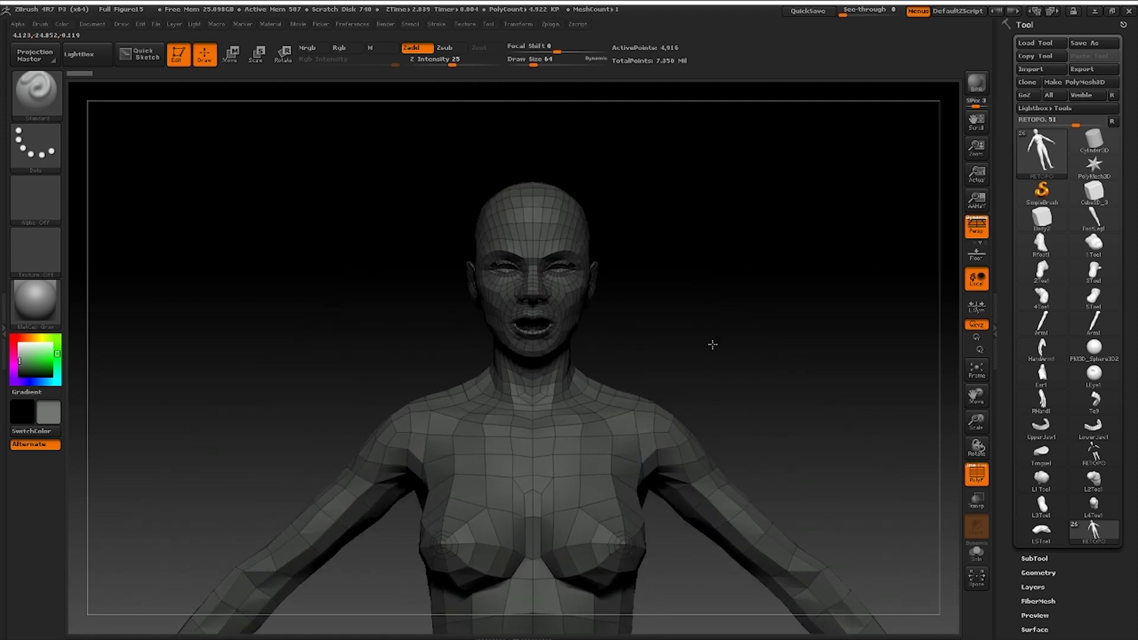
left_click_drag(683, 233, 668, 278, "alt")
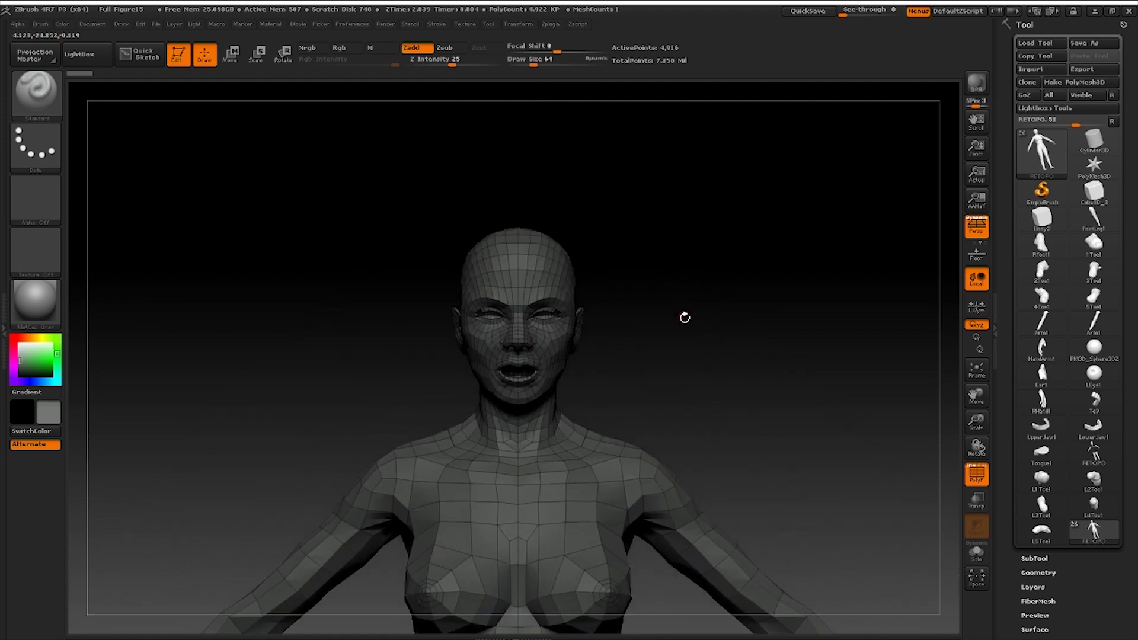
left_click_drag(659, 345, 616, 334)
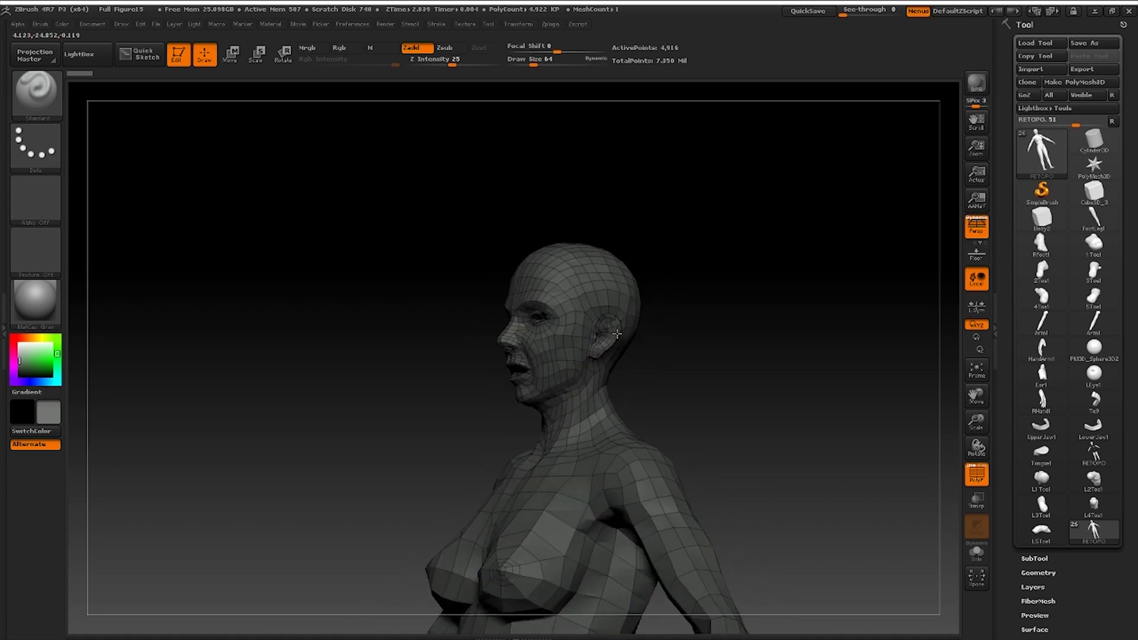
left_click_drag(683, 382, 701, 235)
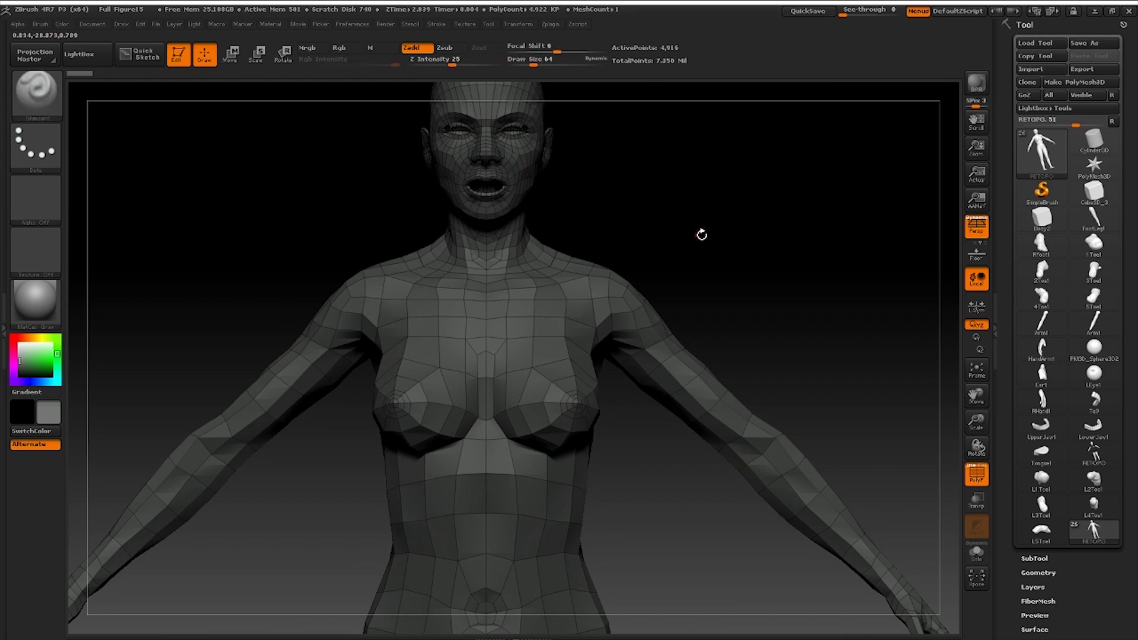
- Insert a ZSphere subtool directly below the Head subtool and select it
mouse_move(1093, 271)
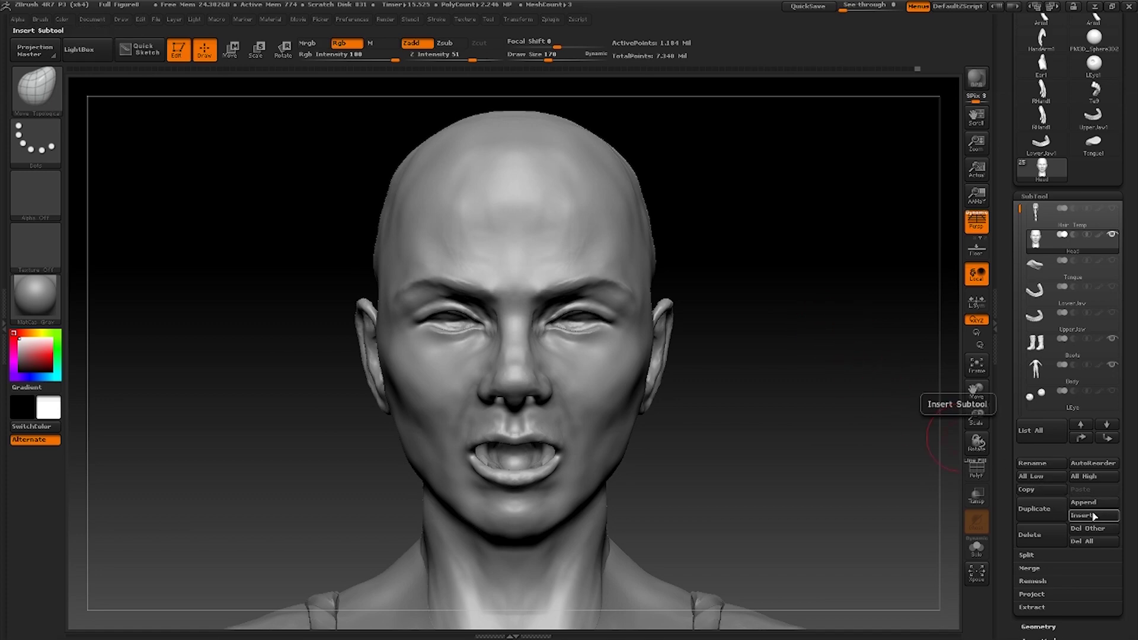
left_click(1092, 517)
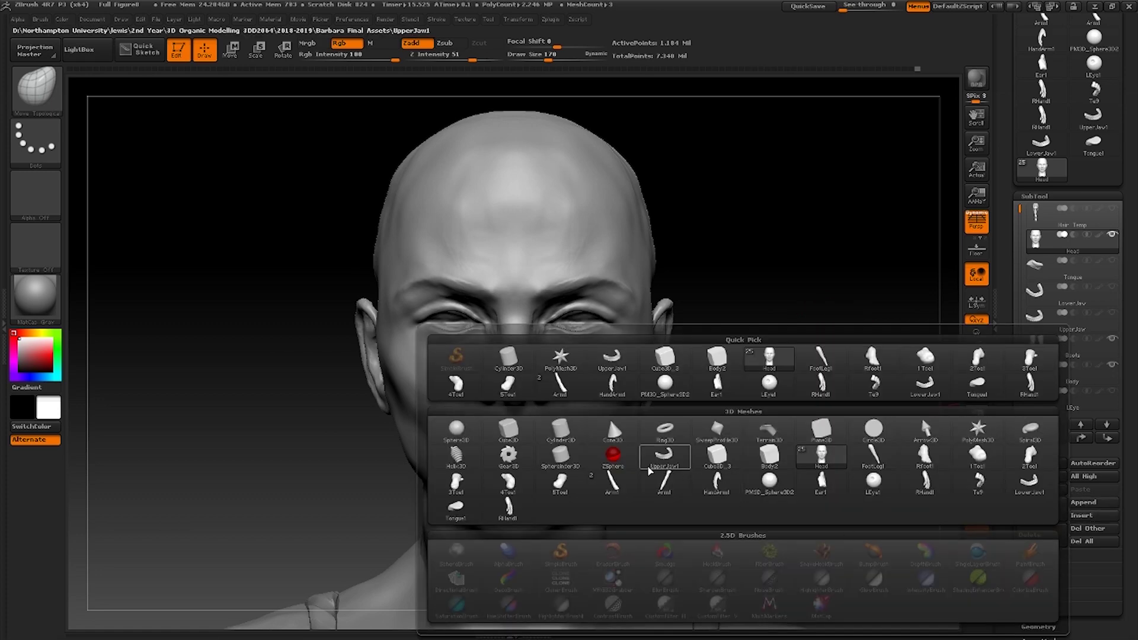
left_click(613, 455)
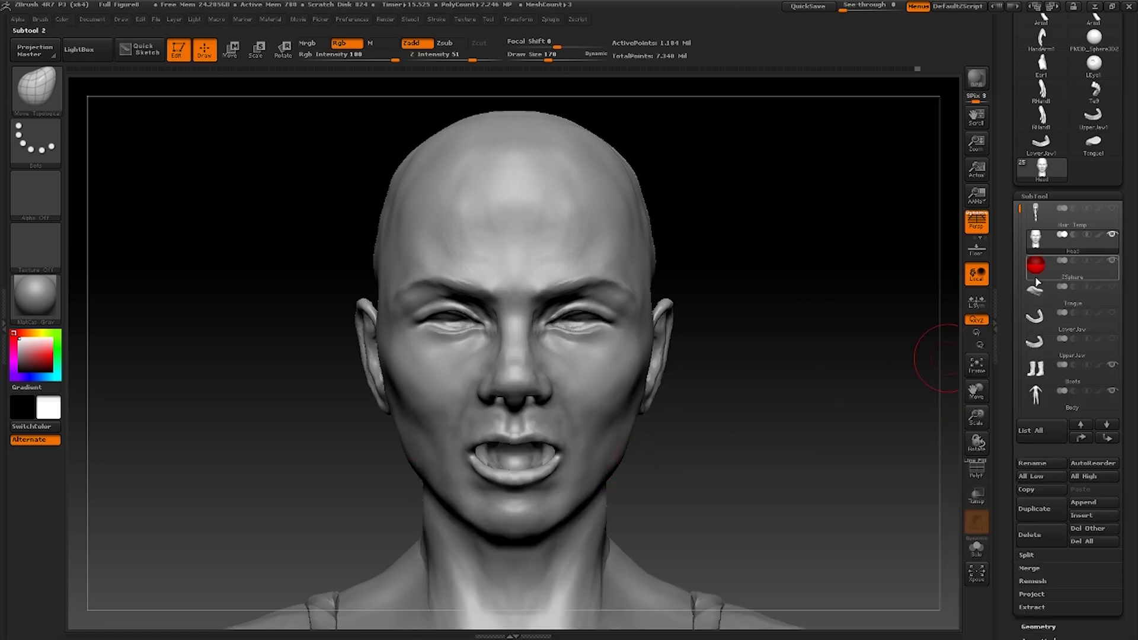
key("f")
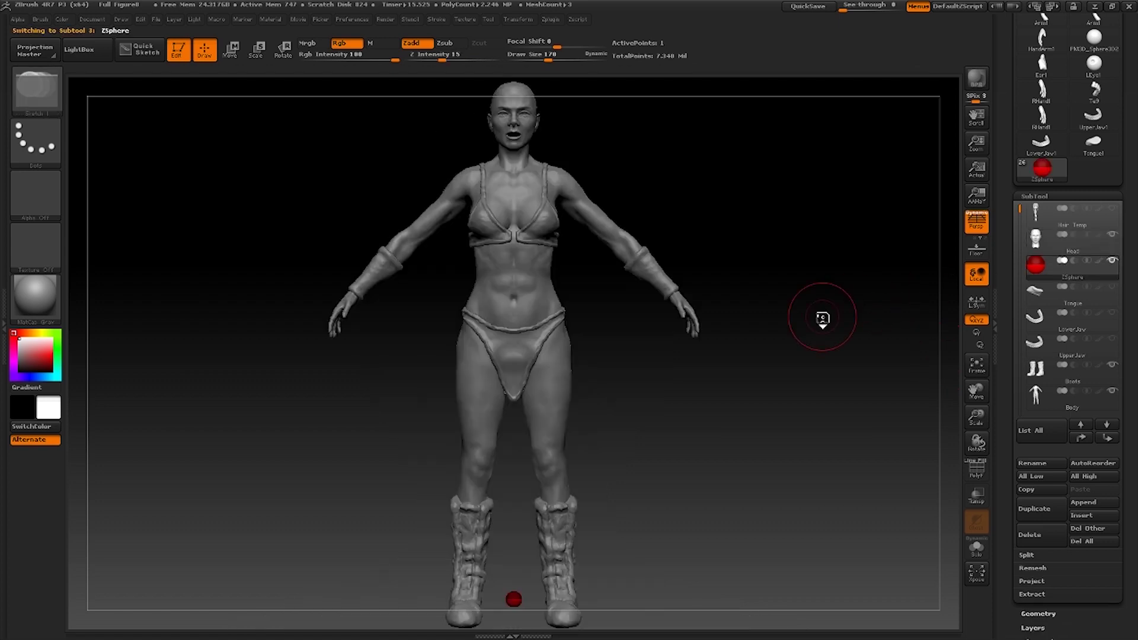
- Move the ZSphere up from the feet so that it sits inside the head, using transparency to check its position
key("w")
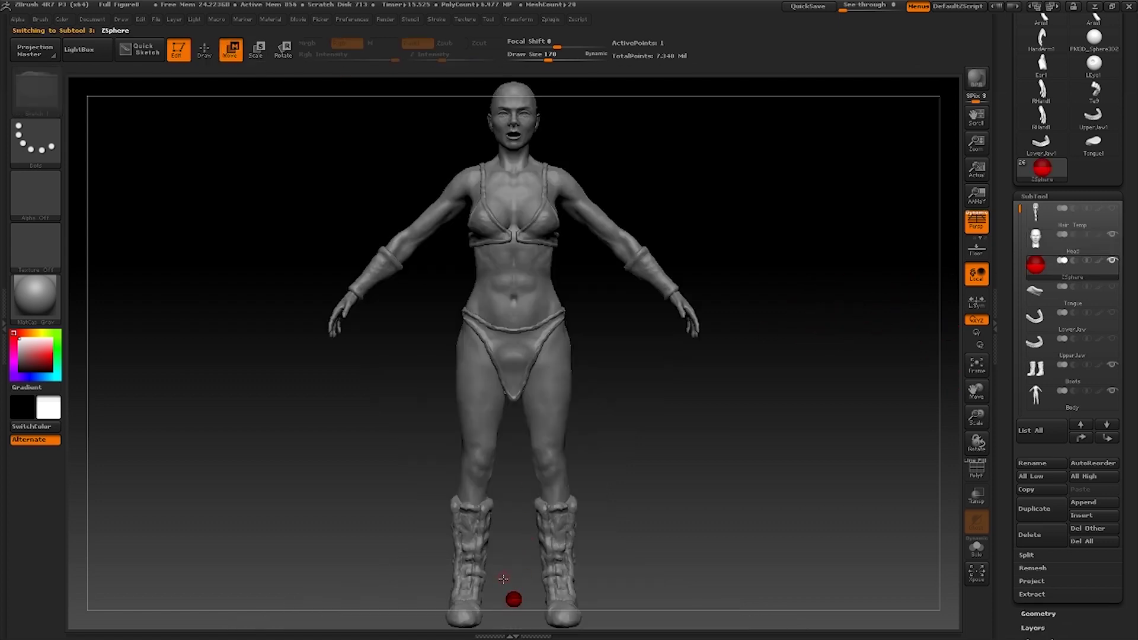
left_click_drag(514, 598, 514, 119)
left_click_drag(609, 142, 846, 372)
key("f")
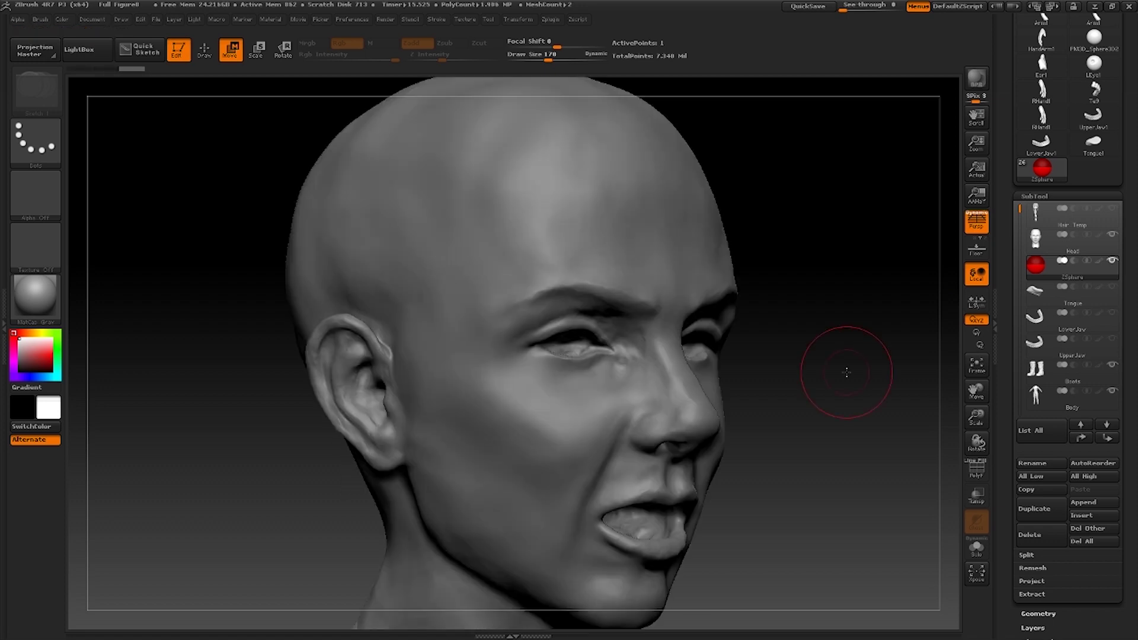
left_click(977, 494)
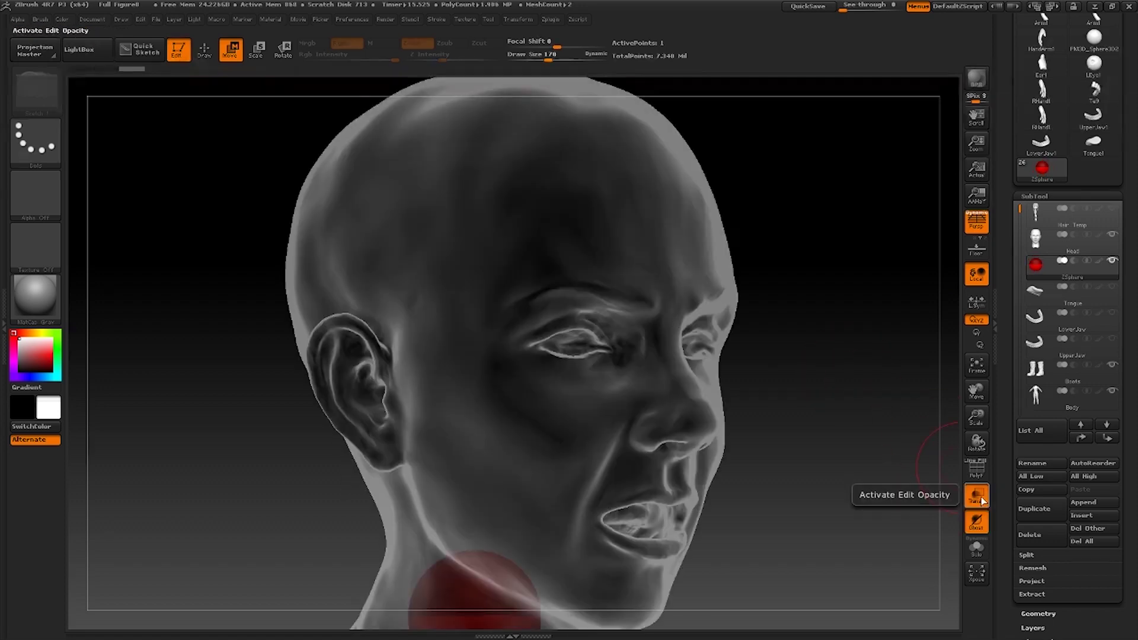
left_click_drag(821, 491, 828, 363, "alt")
left_click_drag(488, 307, 488, 314)
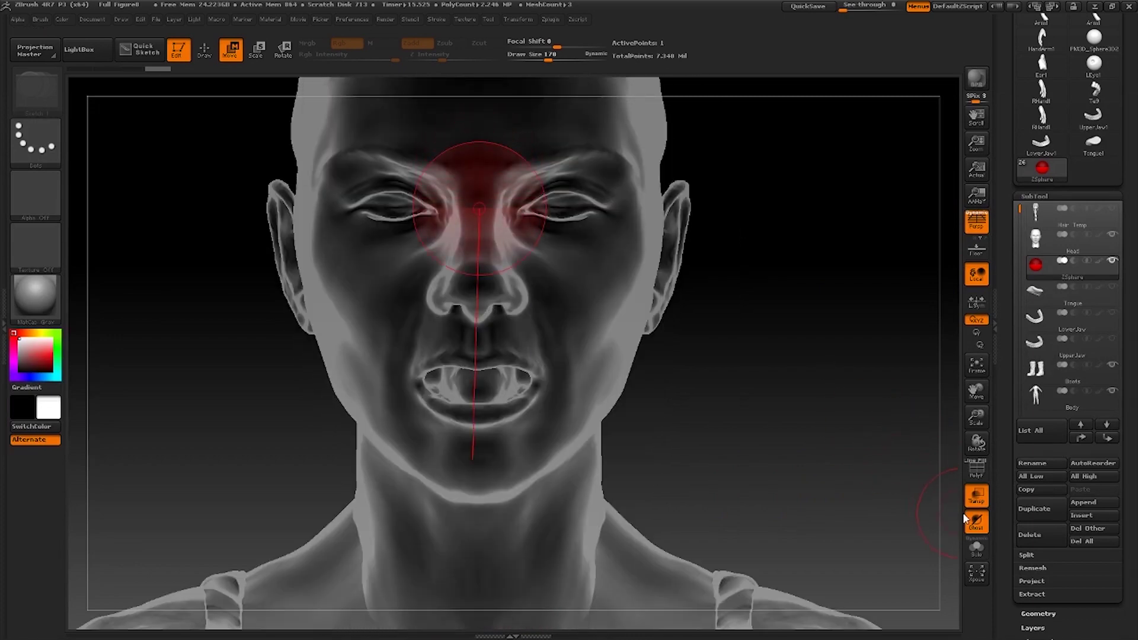
left_click(977, 495)
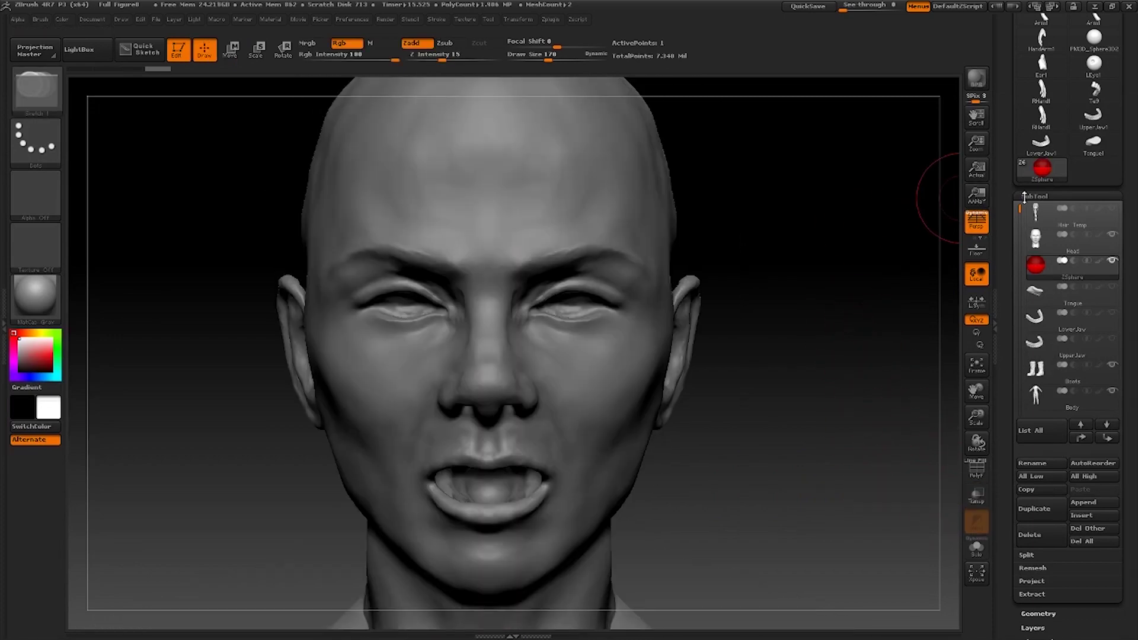
- Enable Edit Topology for the ZSphere subtool
left_click(1031, 196)
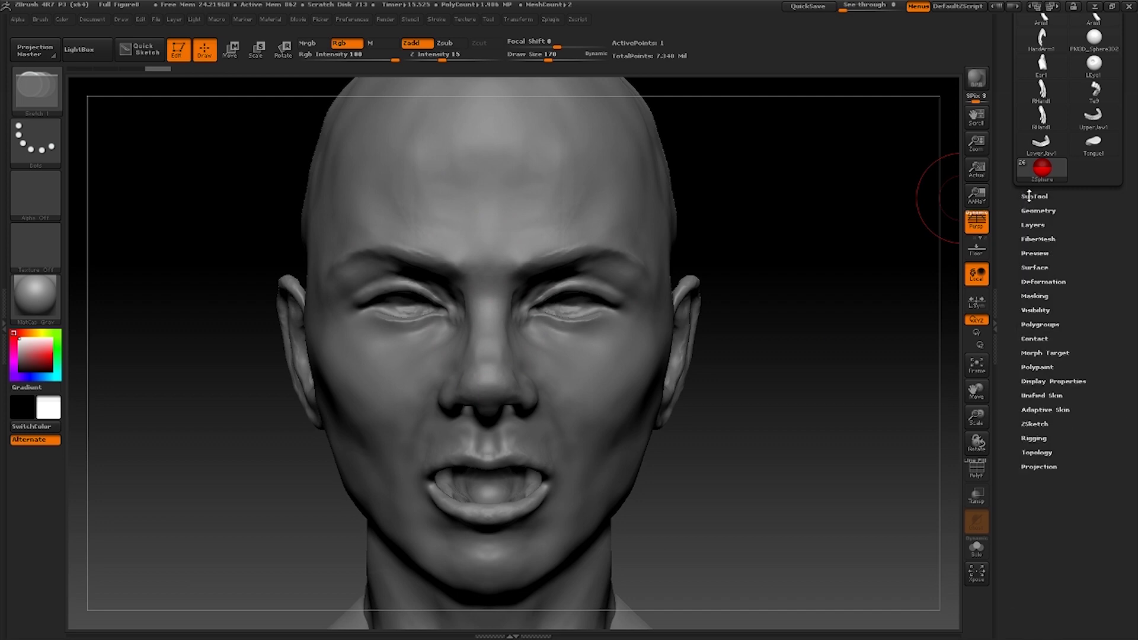
left_click(1049, 453)
left_click(1050, 464)
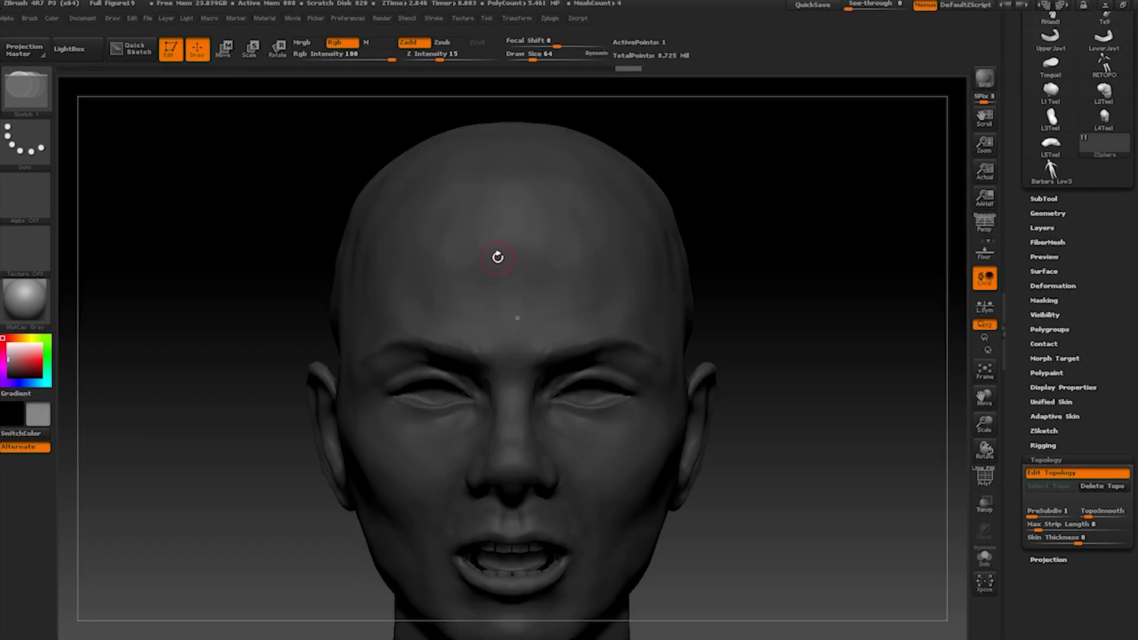
- Draw two stacked, mirrored topology quads on the forehead of the head model
left_click(504, 249)
left_click(499, 287)
left_click(439, 288)
left_click(436, 237)
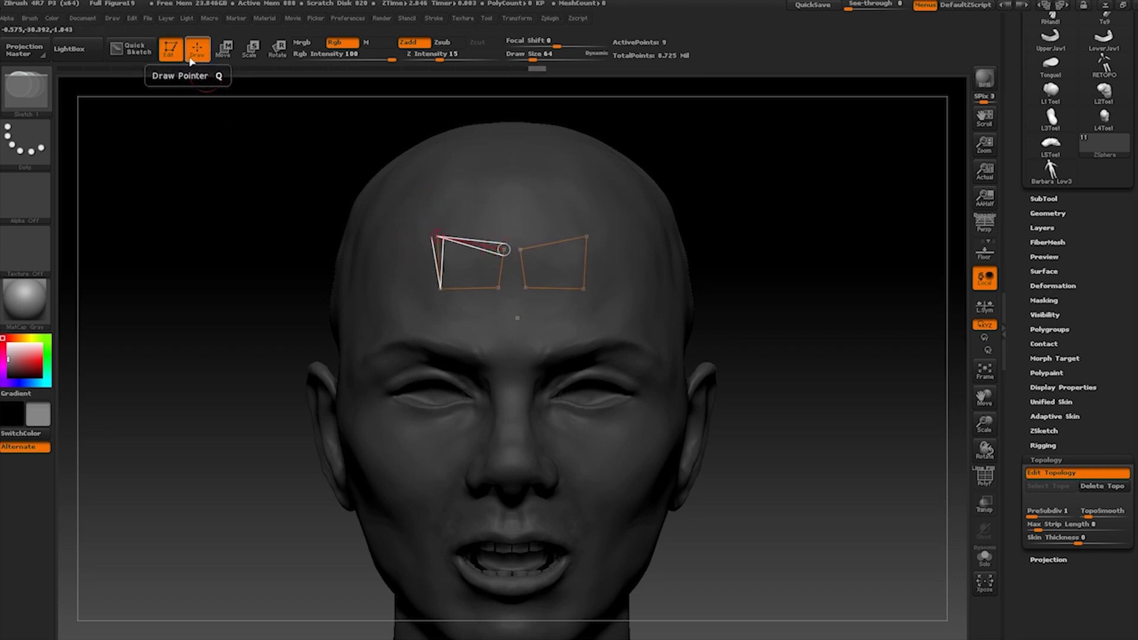
left_click(447, 194)
left_click(512, 196)
left_click(504, 248)
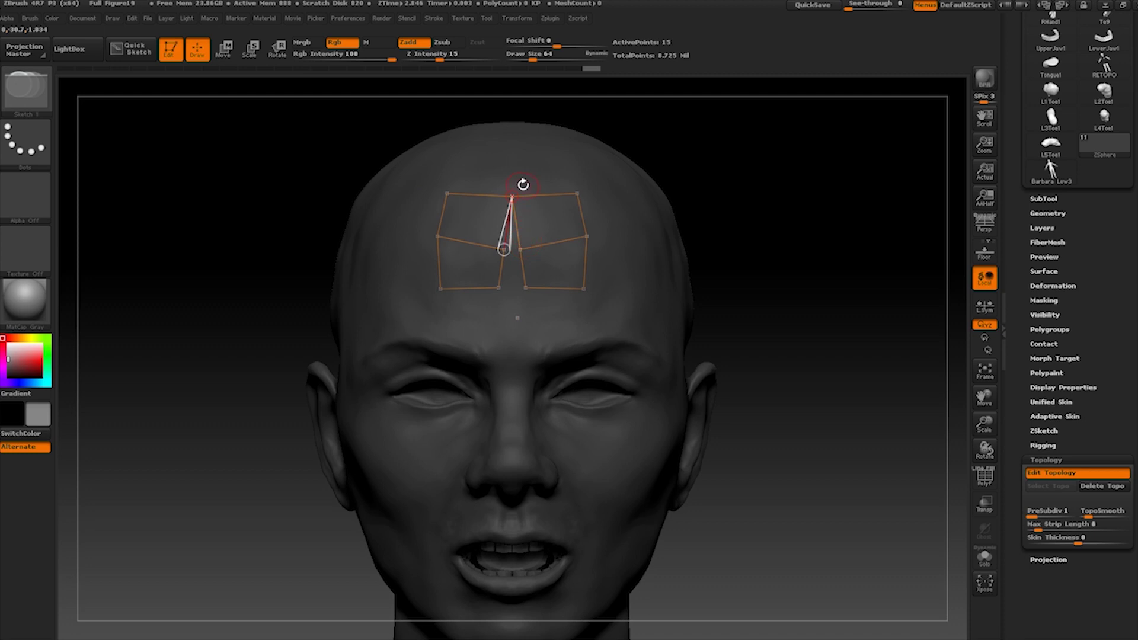
- Delete the upper centre point of the forehead topology and reposition the remaining points near the midline and hairline
left_click(517, 191, "alt")
key("w")
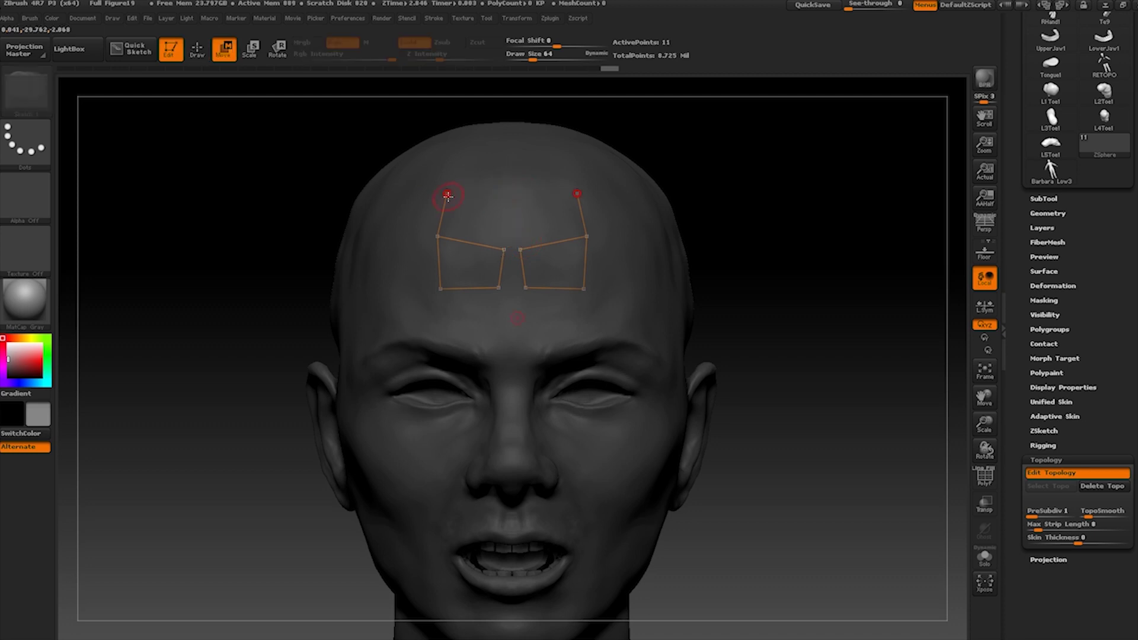
left_click_drag(447, 193, 427, 209)
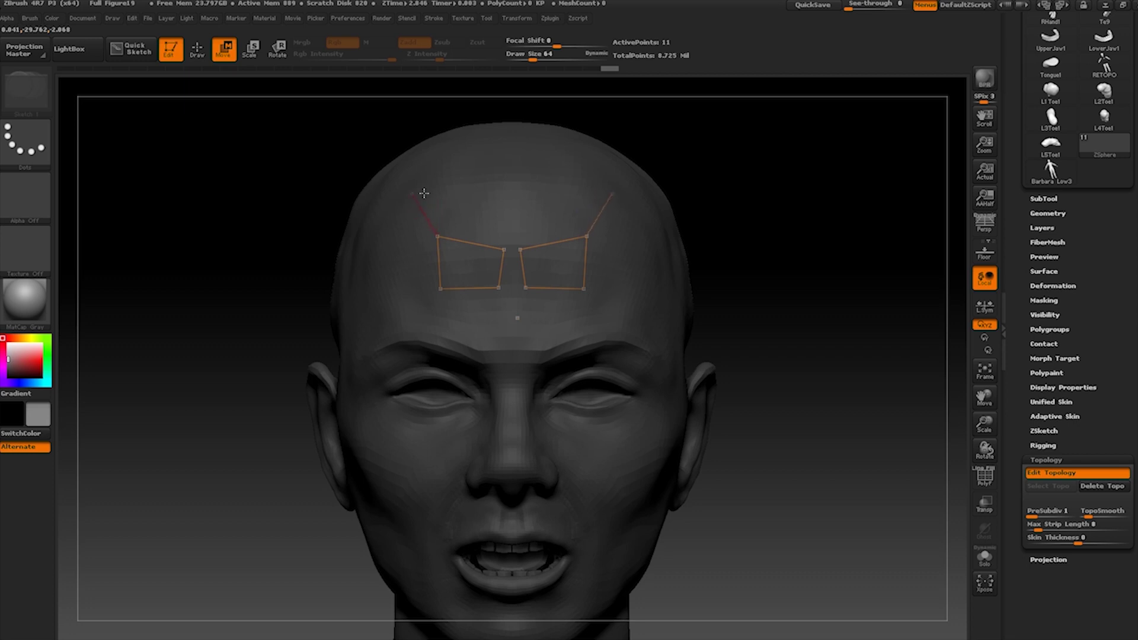
left_click_drag(504, 250, 489, 245)
left_click_drag(454, 198, 448, 201)
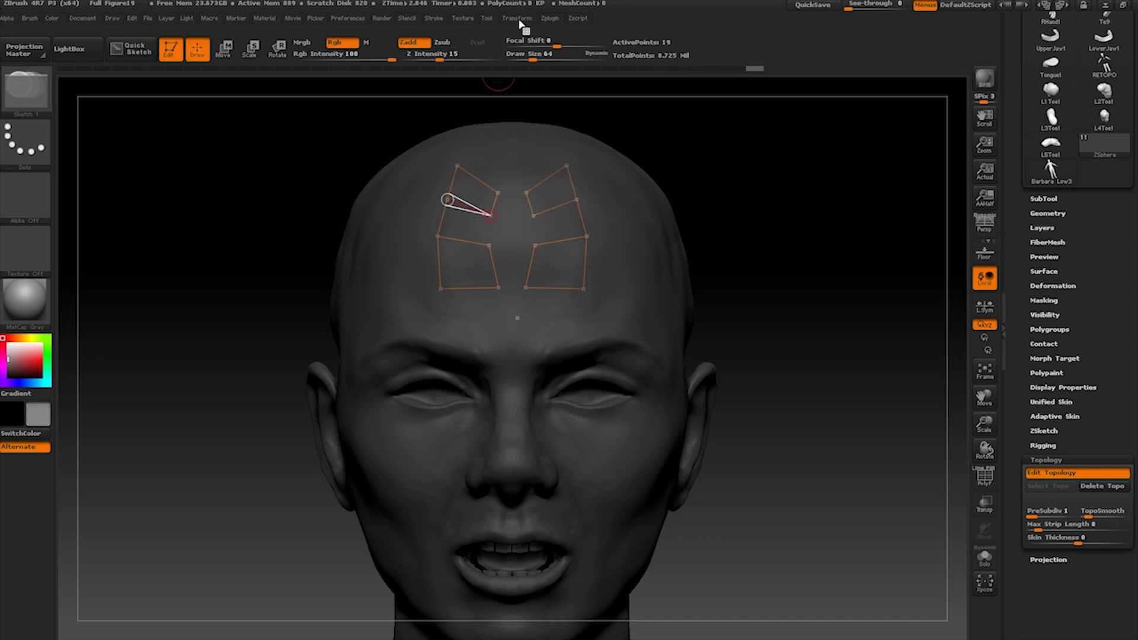
left_click(520, 20)
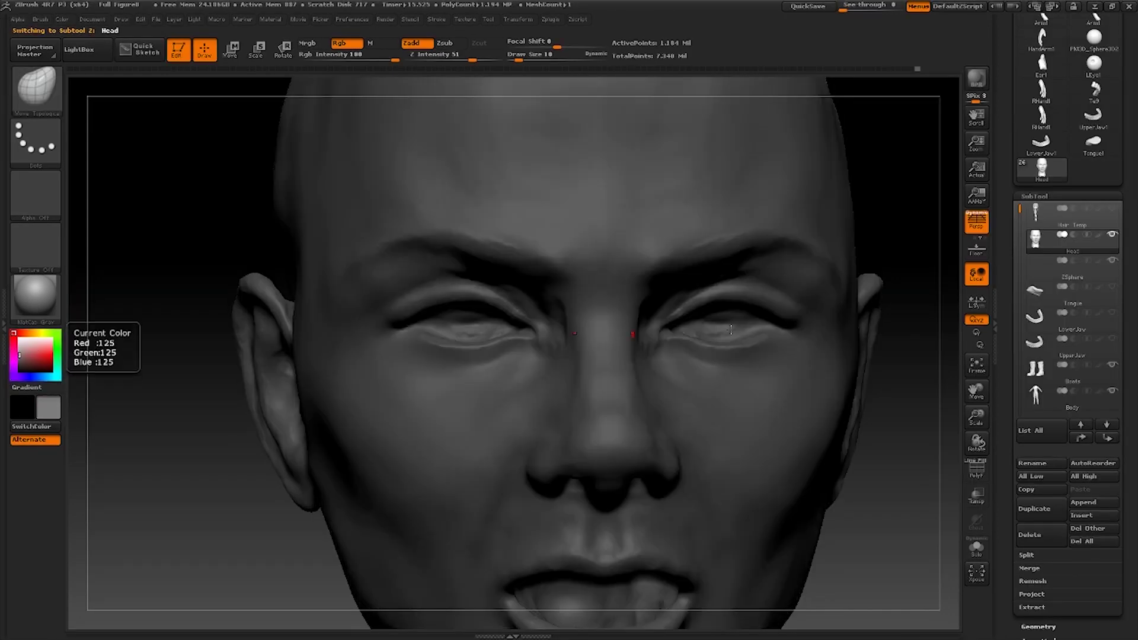
- Select the ZSphere subtool and place topology points along the inner brow, inner upper eyelid and side of the nose bridge
left_click(1039, 275)
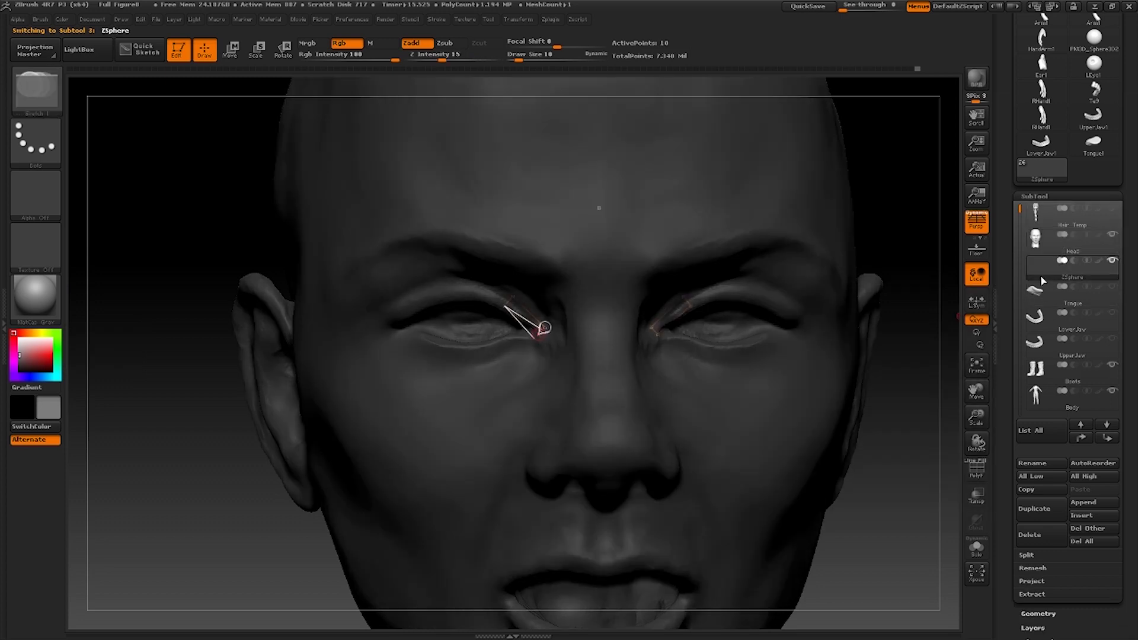
left_click(463, 242)
left_click(541, 266)
left_click(513, 296)
left_click(565, 323)
left_click(548, 324)
left_click(252, 210)
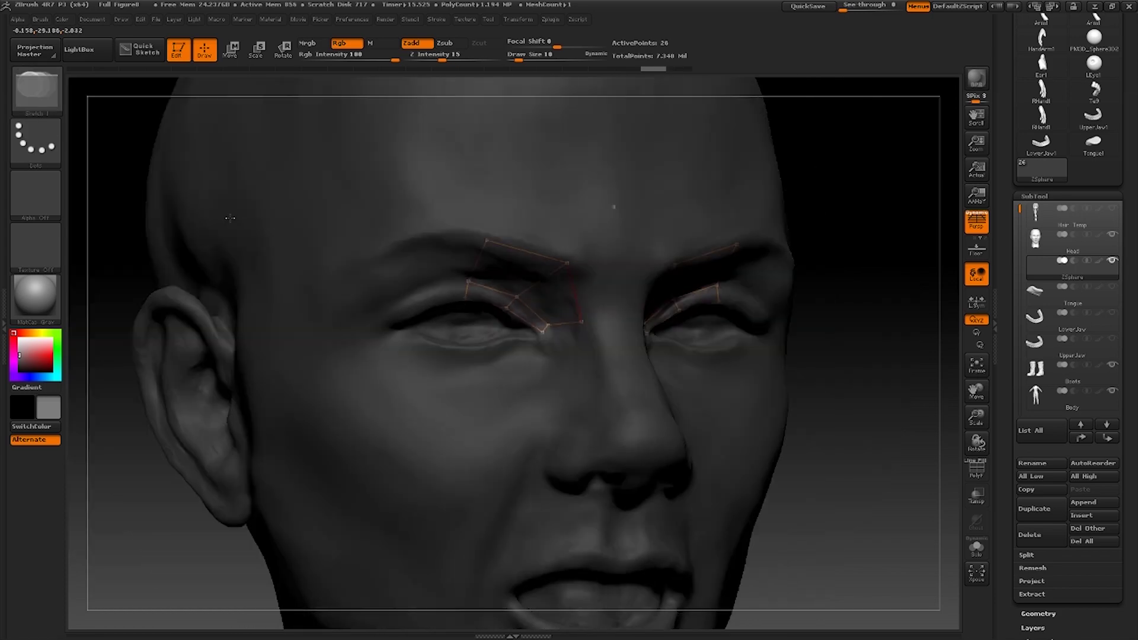
- Extend the topology across the upper eyelid and brow to the outer corner of the eye
left_click_drag(211, 221, 619, 314)
left_click(462, 294)
left_click(523, 278)
left_click(475, 311)
left_click(521, 295)
left_click(455, 326)
left_click(434, 321)
left_click(462, 293)
left_click(398, 317)
left_click(436, 251)
left_click_drag(213, 249, 534, 252)
- Reposition the topology points at the outer and inner corners of the eye to follow the head's surface
key("w")
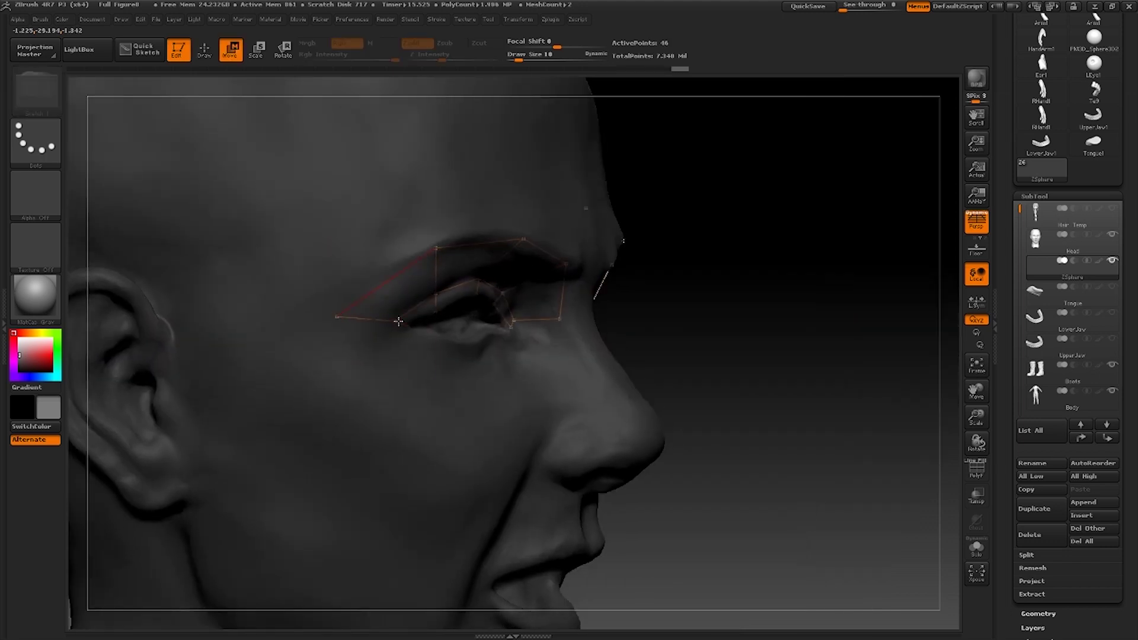
left_click_drag(336, 318, 347, 316)
left_click_drag(398, 320, 403, 320)
left_click_drag(740, 266, 474, 252)
left_click_drag(518, 299, 516, 301)
left_click_drag(555, 323, 550, 330)
left_click_drag(400, 322, 385, 325)
- Add topology faces below the outer eye corner and lower the outermost point of the loop
key("q")
left_click(430, 327)
left_click(424, 342)
left_click(385, 317)
left_click(384, 373)
key("w")
left_click_drag(340, 316, 338, 336)
- Continue the topology rows along the lower eyelid and under-eye area toward the inner corner
key("q")
left_click(468, 354)
left_click(468, 339)
left_click(431, 328)
left_click(509, 333)
left_click(511, 346)
left_click(526, 381)
left_click(462, 395)
- Adjust the positions of the topology points at the inner eye corner, beside the nose and along the brow
key("w")
left_click_drag(549, 330, 558, 327)
left_click_drag(580, 310, 581, 328)
left_click_drag(555, 249, 573, 259)
left_click_drag(481, 223, 489, 225)
- Connect the lower eyelid edges to the topology point at the inner corner of the eye
left_click(543, 327)
left_click(509, 333)
key("q")
left_click(558, 328)
left_click(512, 346)
- Nudge the inner lower-lid point and join the under-eye row to the point beside the nose to close the loop
left_click_drag(231, 189, 237, 246, "alt")
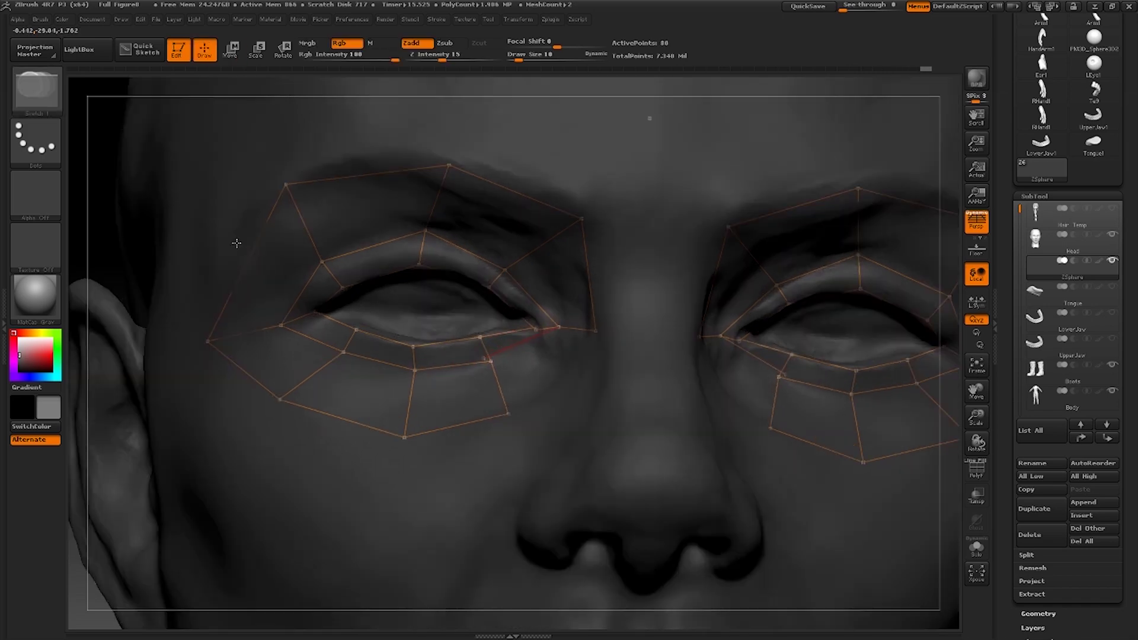
key("w")
left_click_drag(482, 358, 485, 361)
key("q")
key("w")
key("q")
left_click(485, 361)
key("w")
key("q")
key("w")
key("q")
left_click(506, 417)
left_click(596, 331)
- Preview the adaptive skin generated from the eye topology and return to the topology wireframe
key("w")
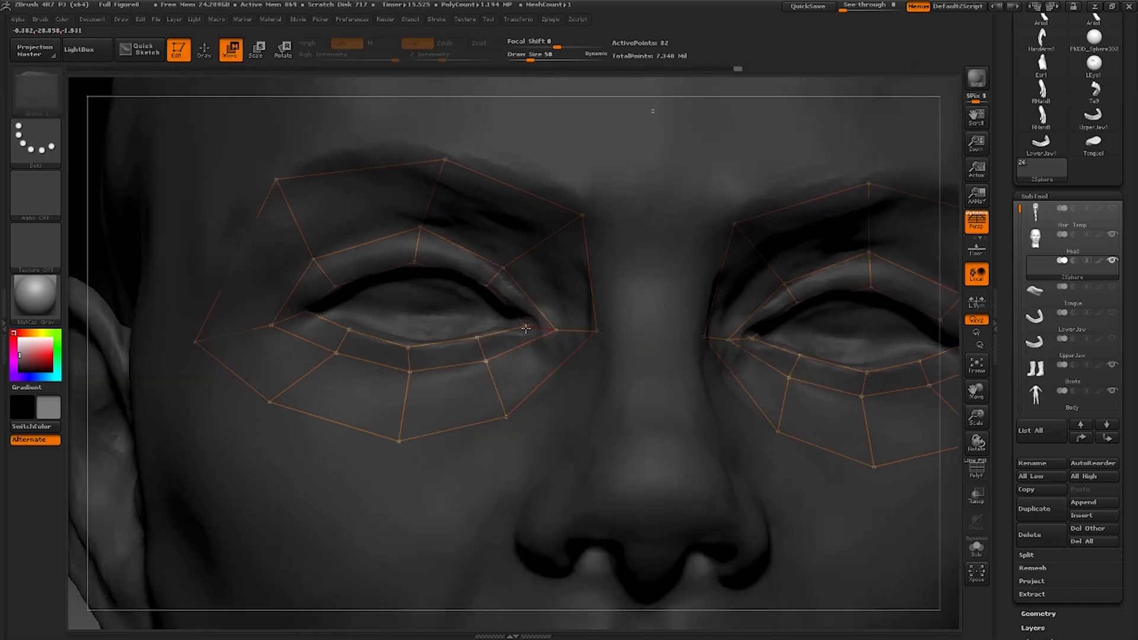
left_click_drag(946, 320, 947, 248, "alt")
left_click_drag(950, 249, 947, 249, "shift")
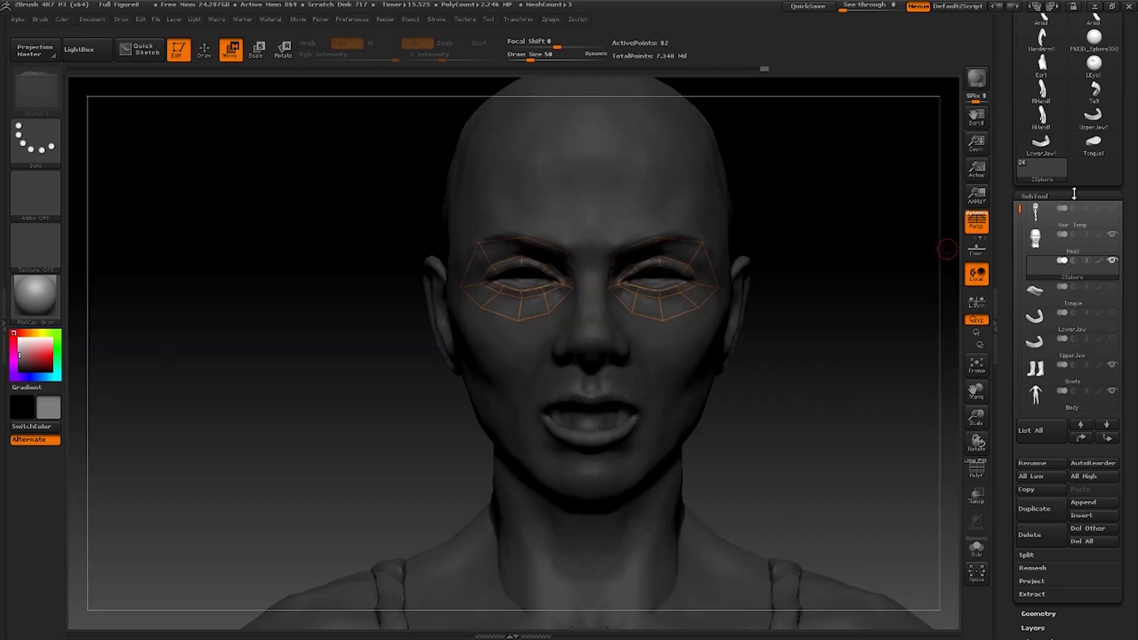
left_click(1073, 195)
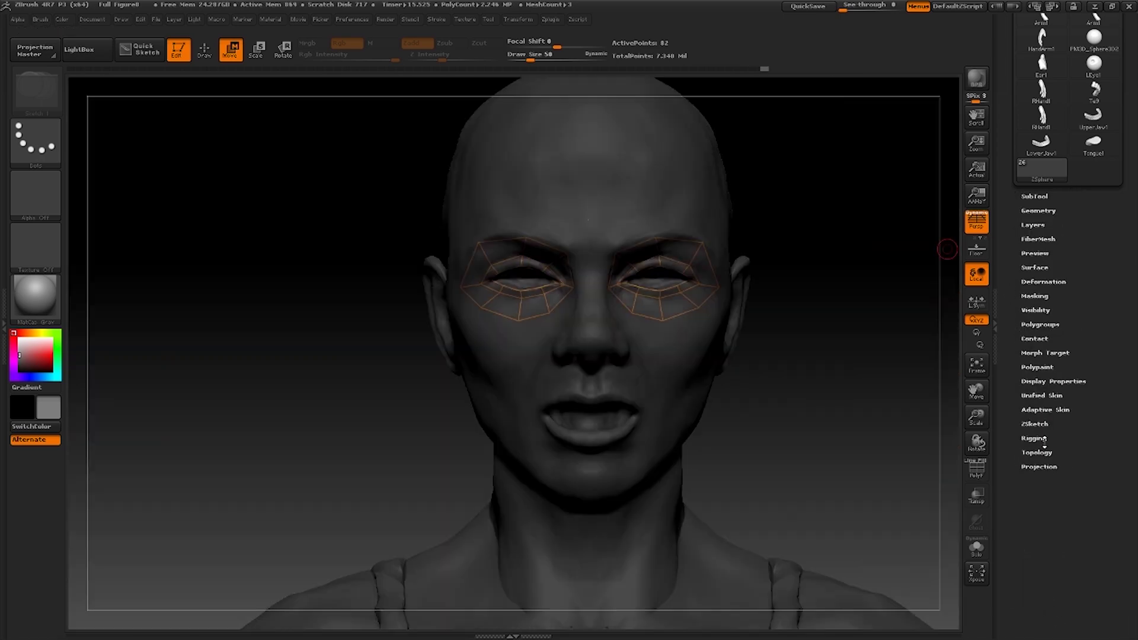
left_click(1043, 409)
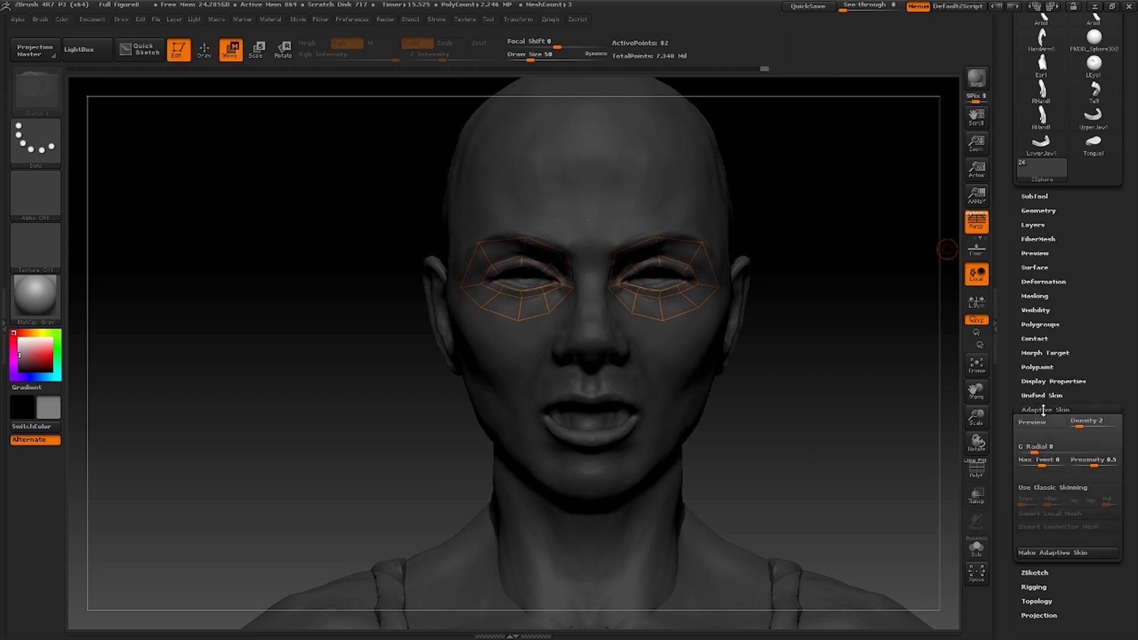
left_click(1034, 422)
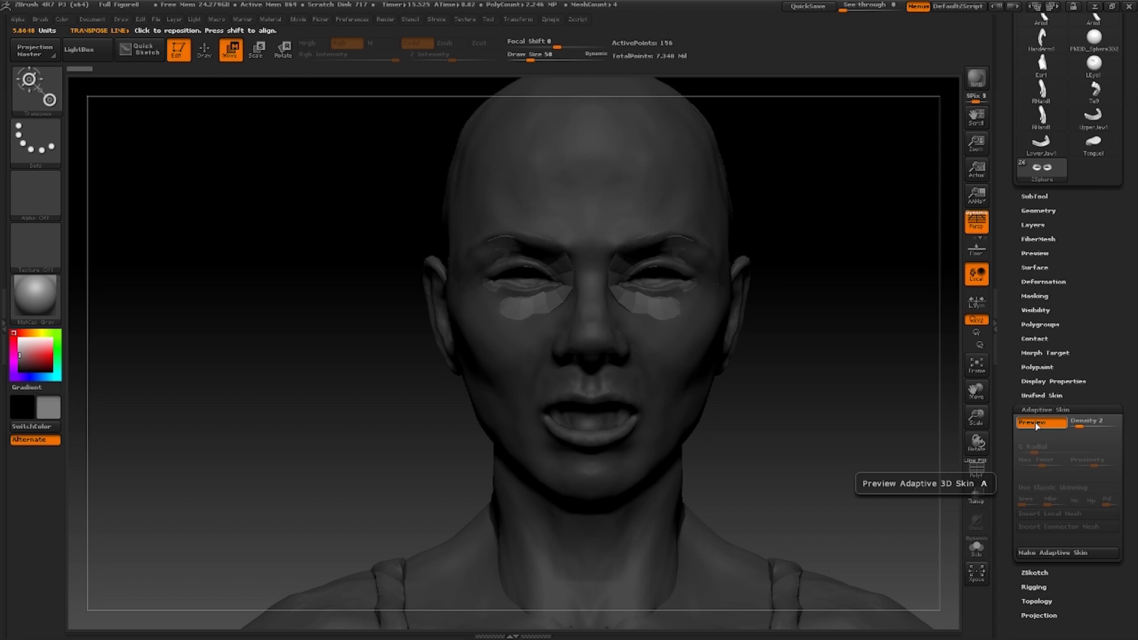
left_click(1035, 421)
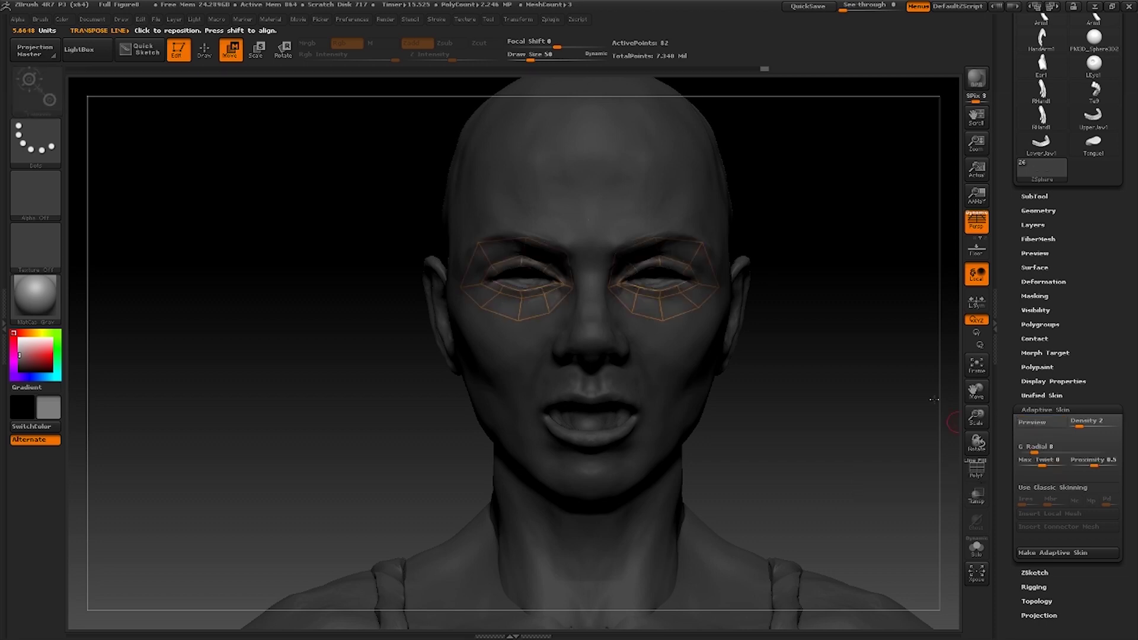
key("a")
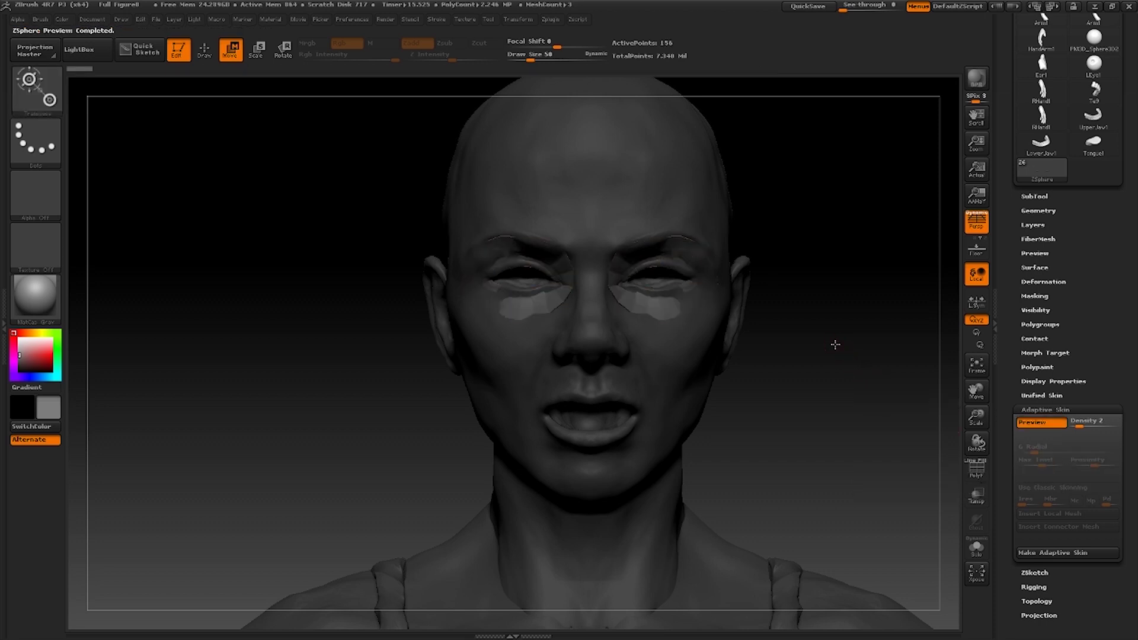
key("a")
mouse_move(853, 343)
left_mouse_down()
mouse_move(819, 347)
mouse_move(853, 347)
left_mouse_up()
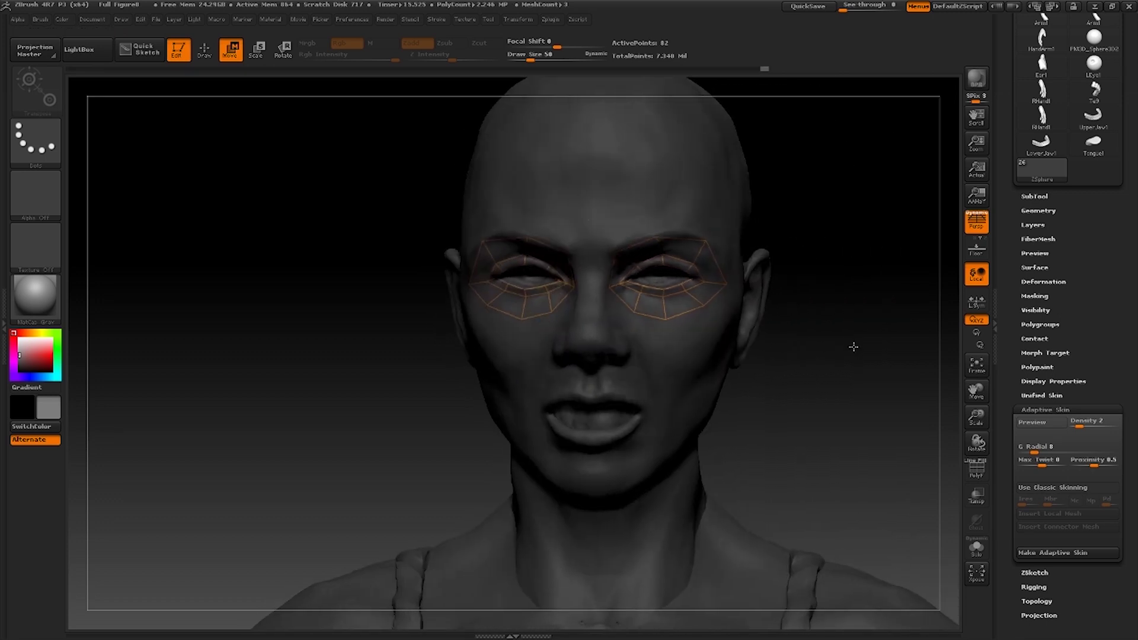
- Close the adaptive skin settings and open the topology settings
left_click(1034, 409)
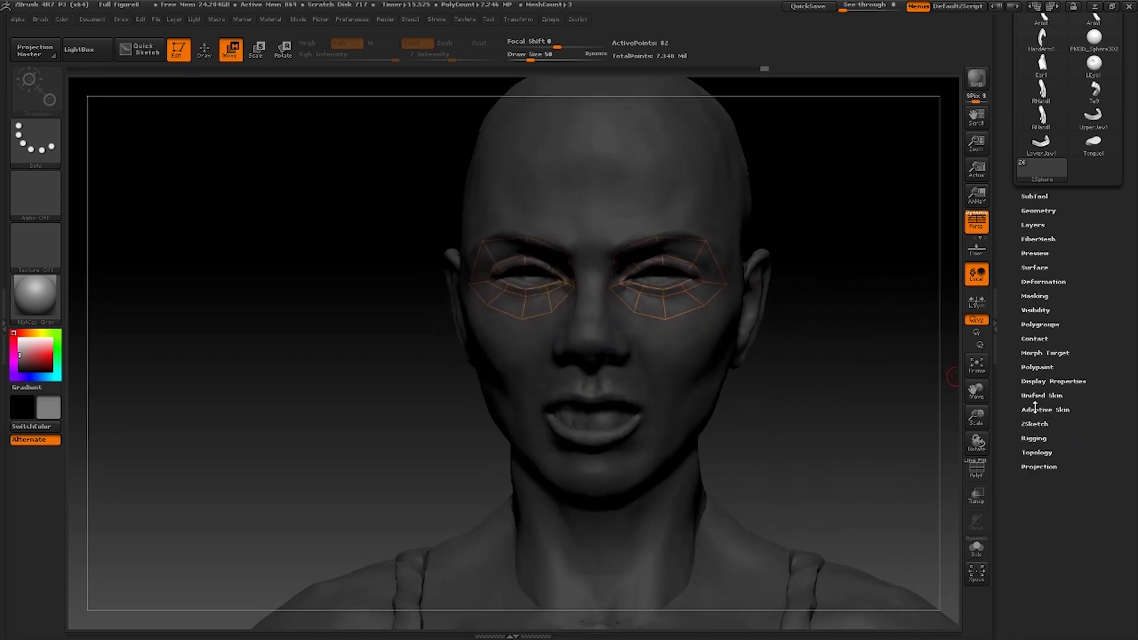
left_click(1036, 452)
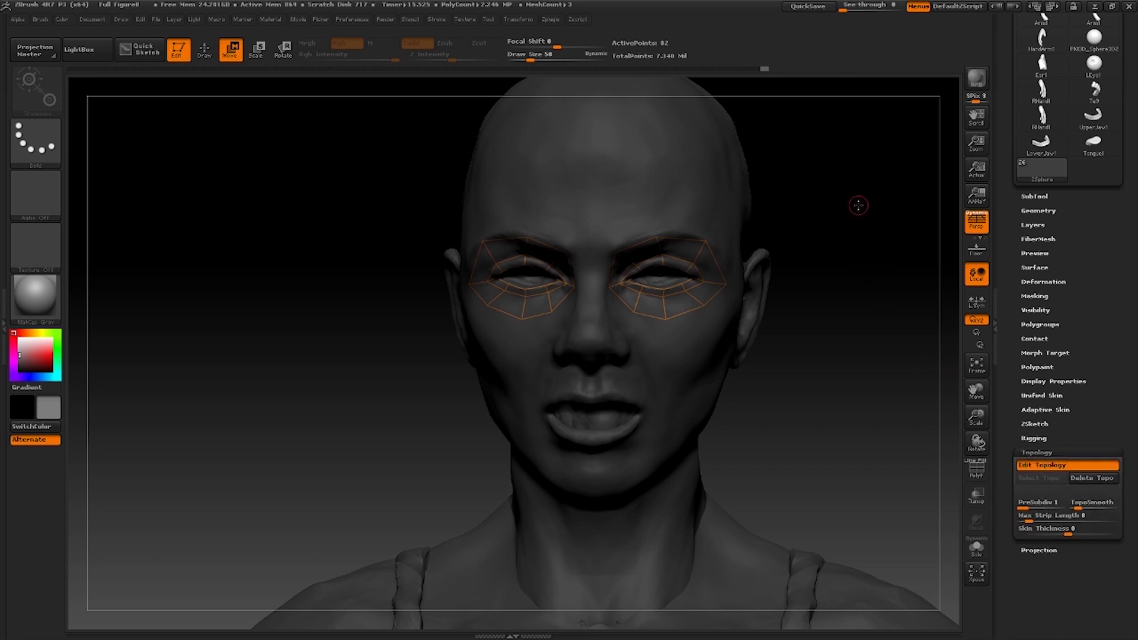
left_click_drag(859, 206, 859, 247, "alt")
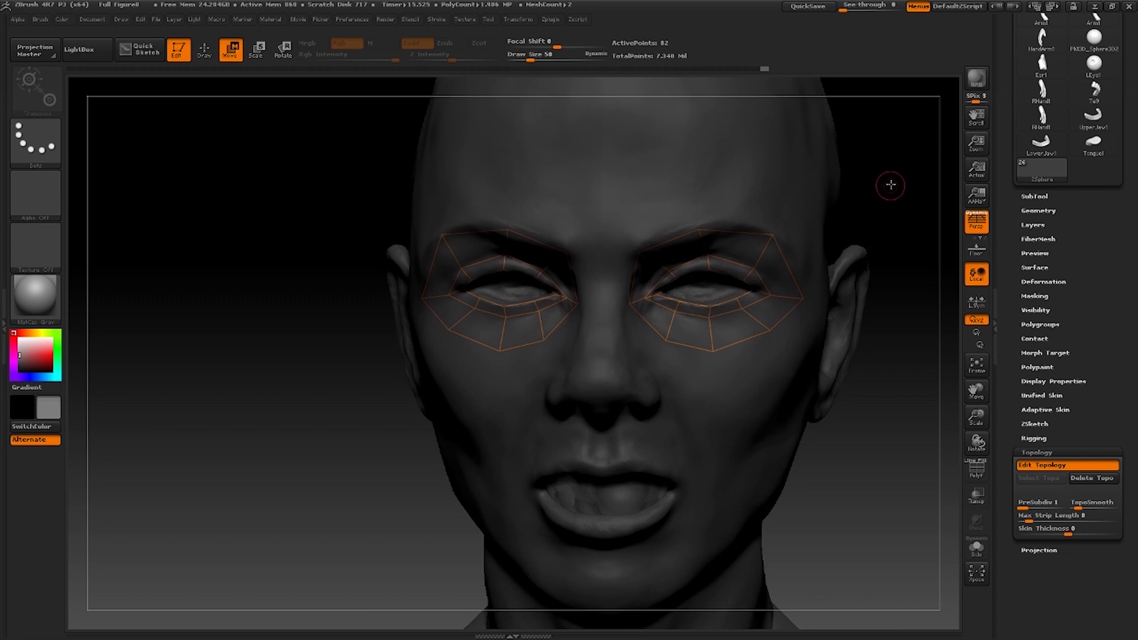
left_click_drag(888, 183, 762, 270, "alt")
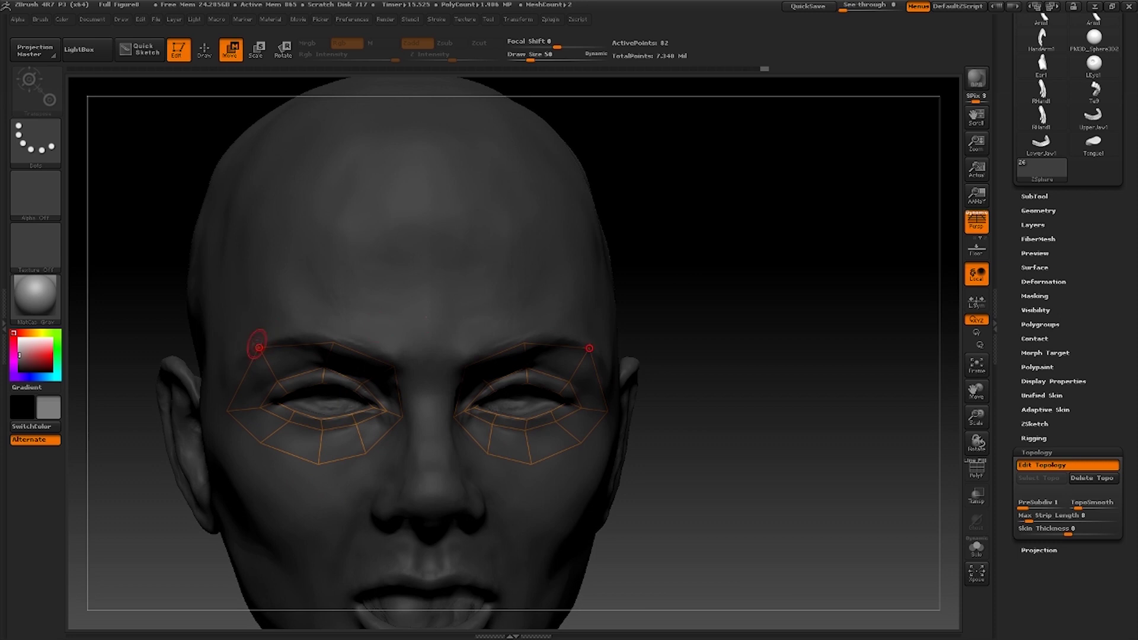
left_click(261, 346)
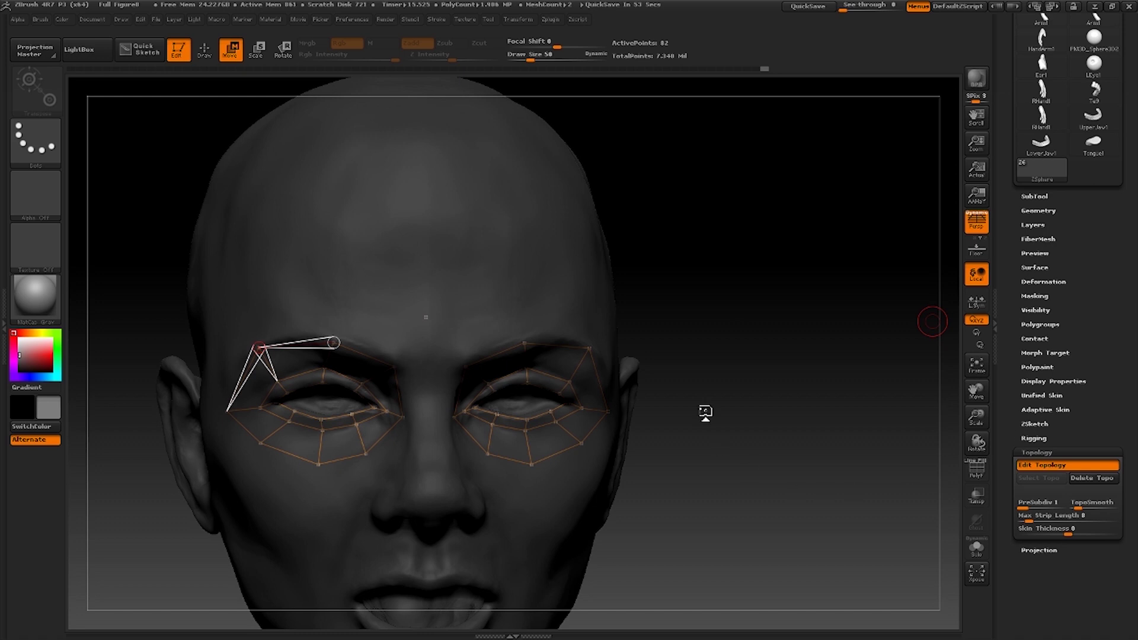
mouse_move(705, 411)
left_mouse_down()
mouse_move(752, 333)
mouse_move(716, 368)
mouse_move(702, 431)
left_mouse_up()
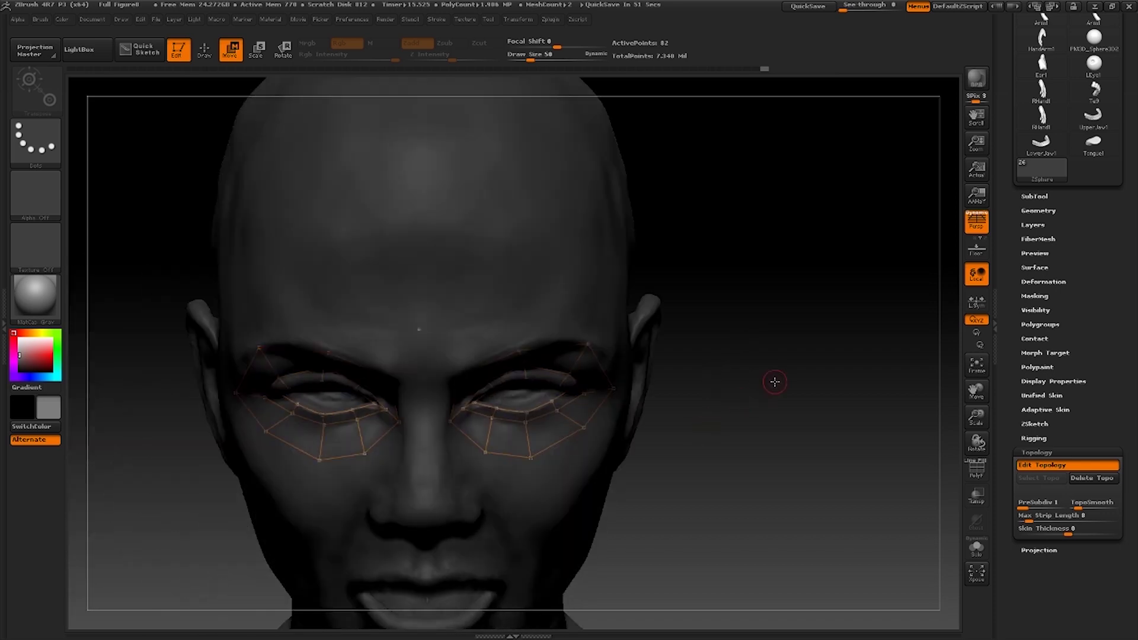
left_click_drag(773, 381, 776, 359, "shift")
left_click_drag(770, 401, 840, 256, "alt")
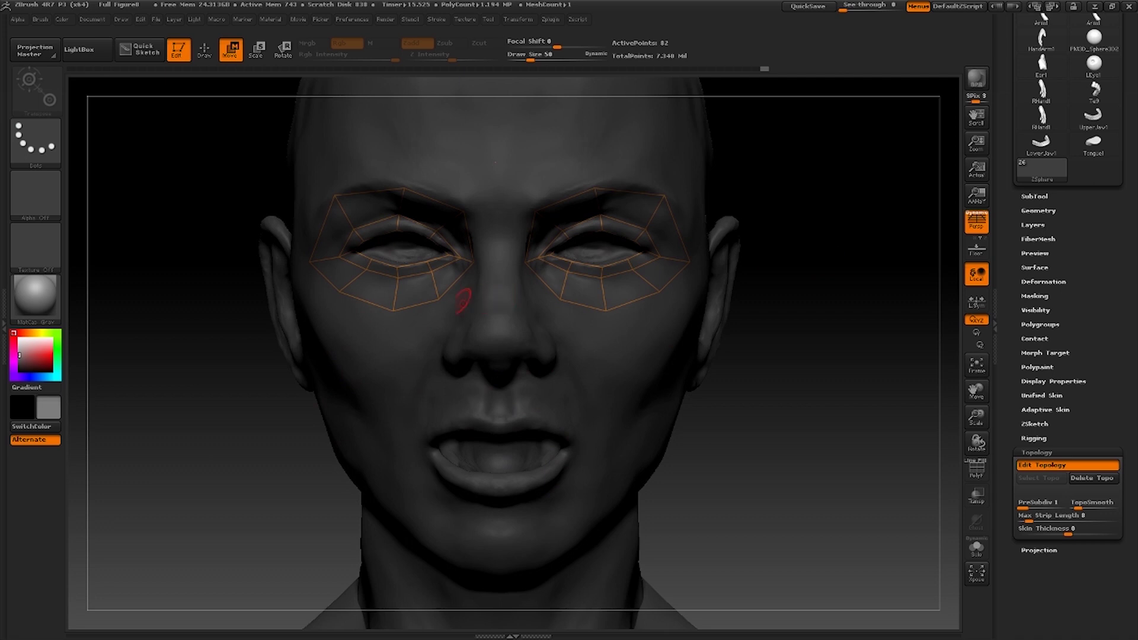
- Draw topology from beneath the inner under-eye row across to two points on the bridge of the nose
key("q")
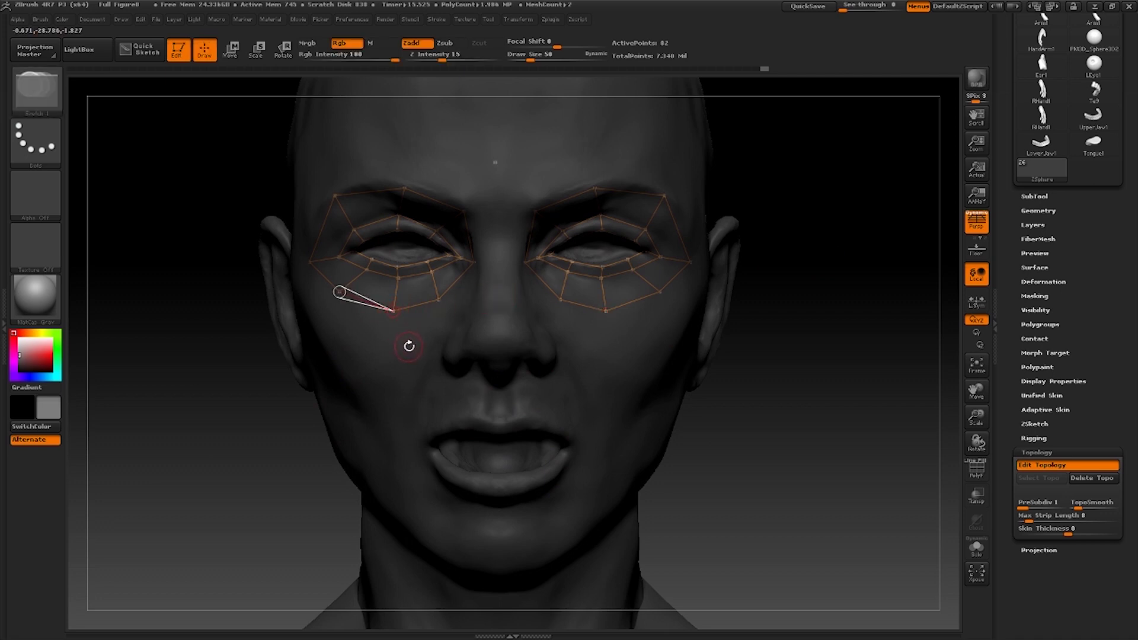
left_click(405, 340)
left_click(451, 318)
left_click(438, 299)
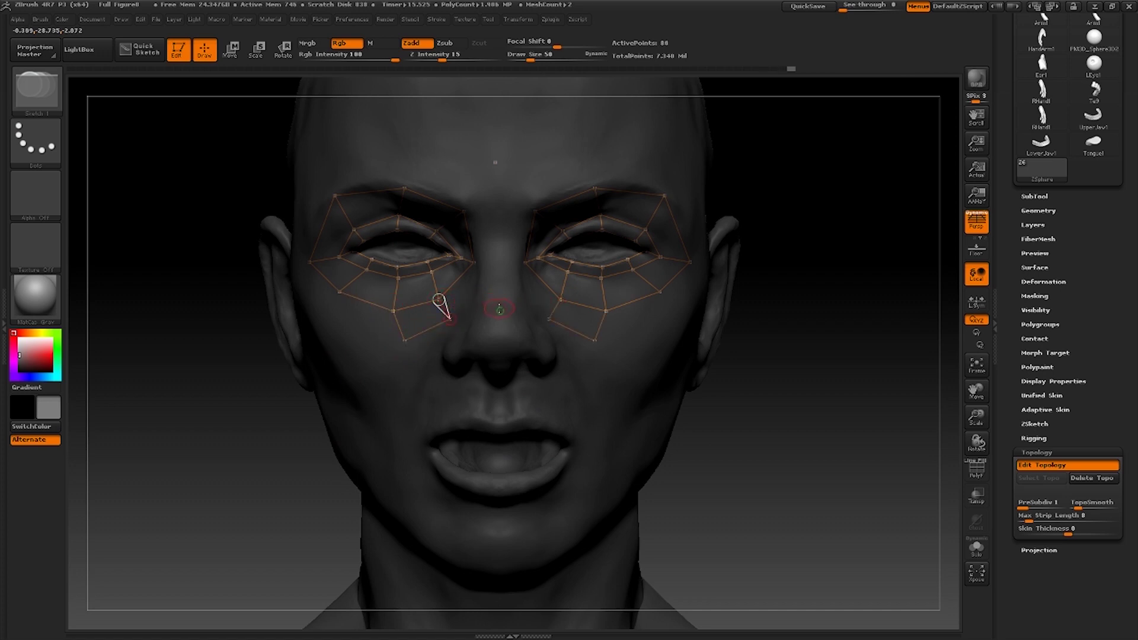
left_click(501, 303)
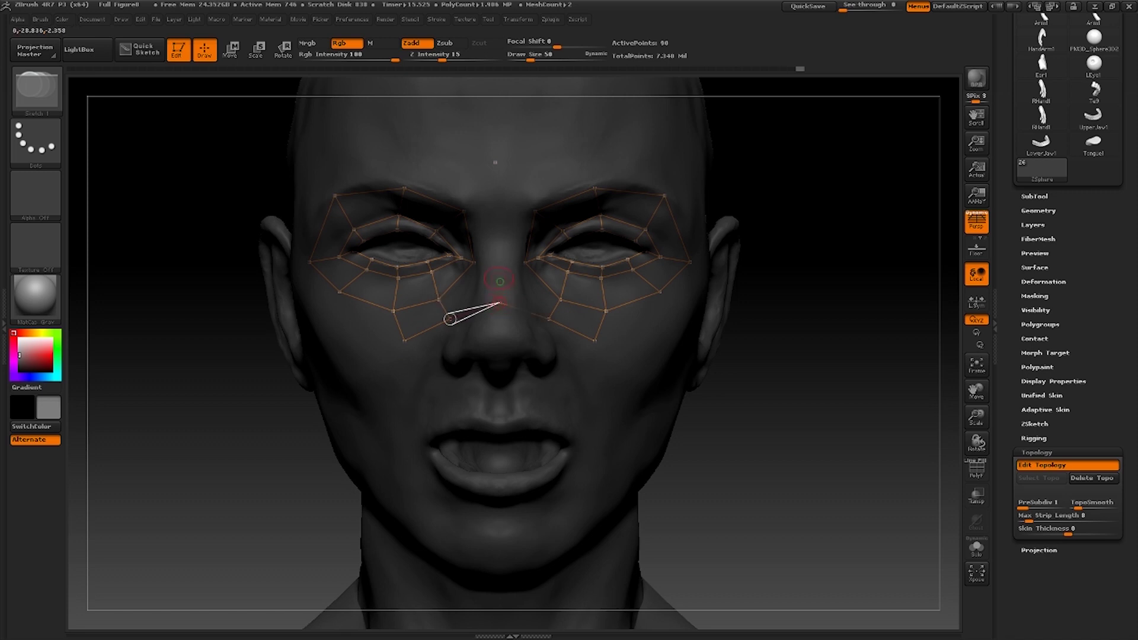
left_click(499, 276)
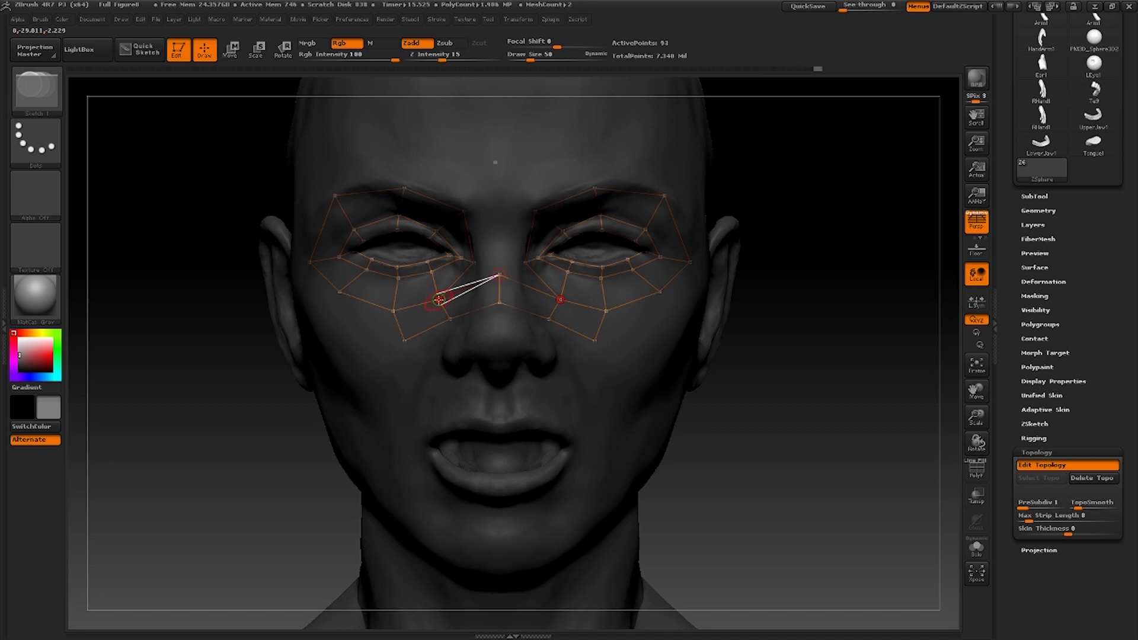
left_click(439, 299)
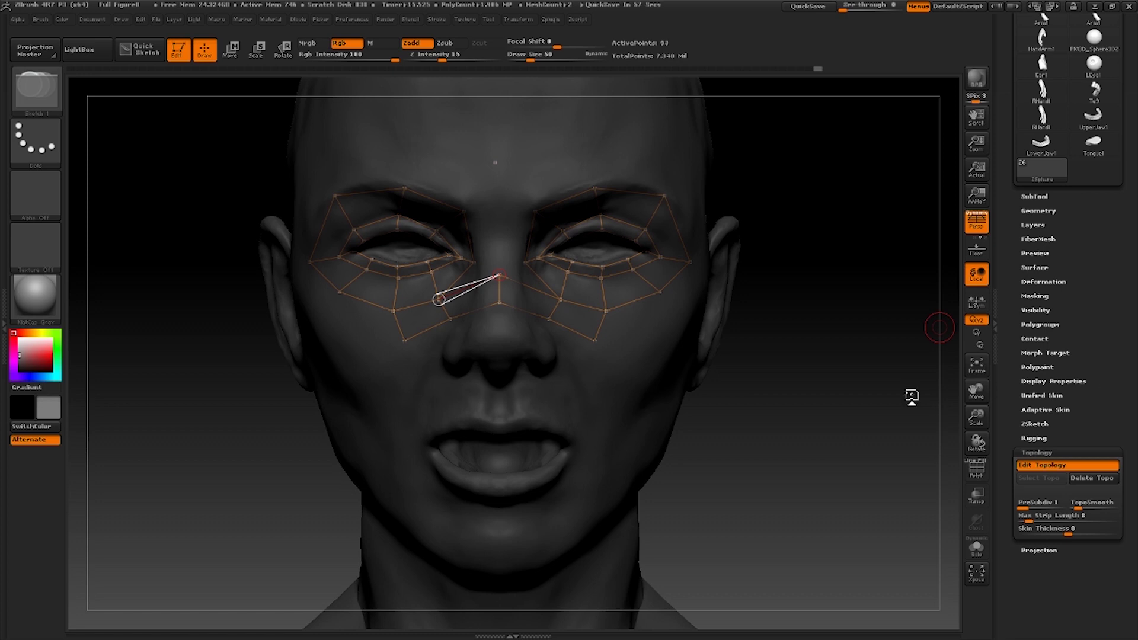
- Undo the stray edge drawn to the upper cheek point and shift that point slightly toward the nose
left_click(404, 341)
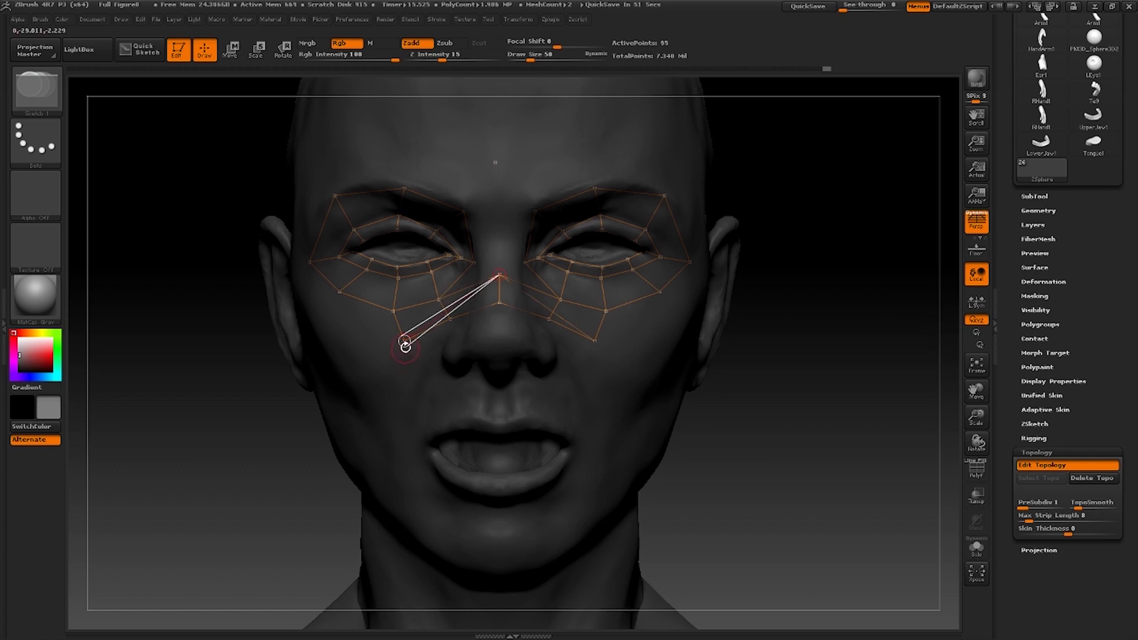
key("ctrl+z")
key("w")
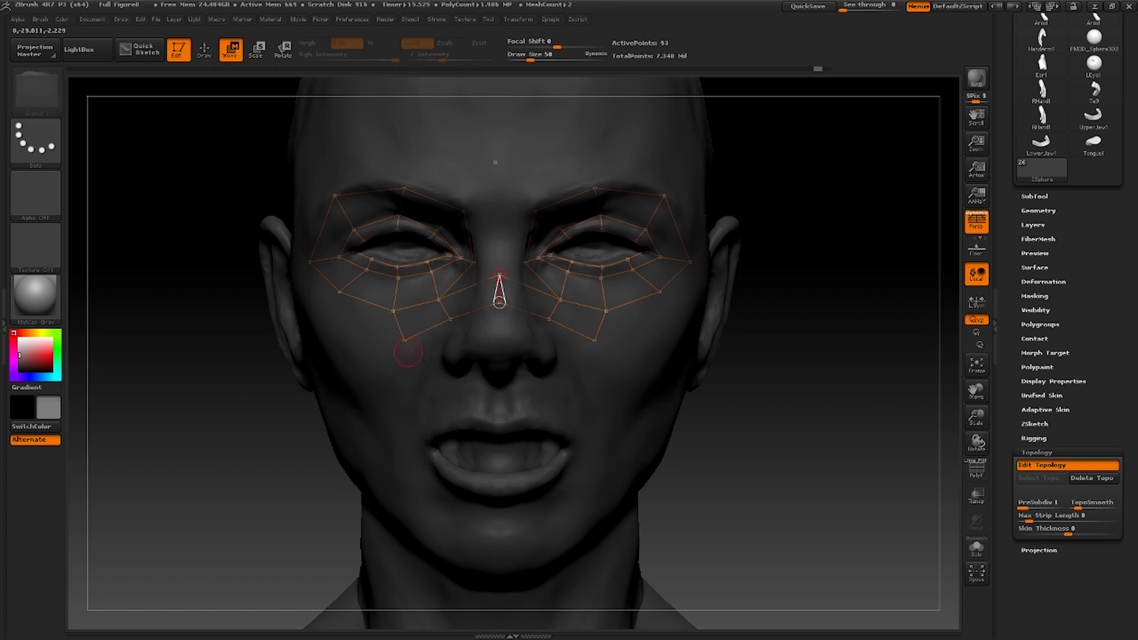
left_click_drag(404, 342, 417, 344)
- Extend a strip of faces from the upper cheek down past the corner of the mouth toward the chin
key("q")
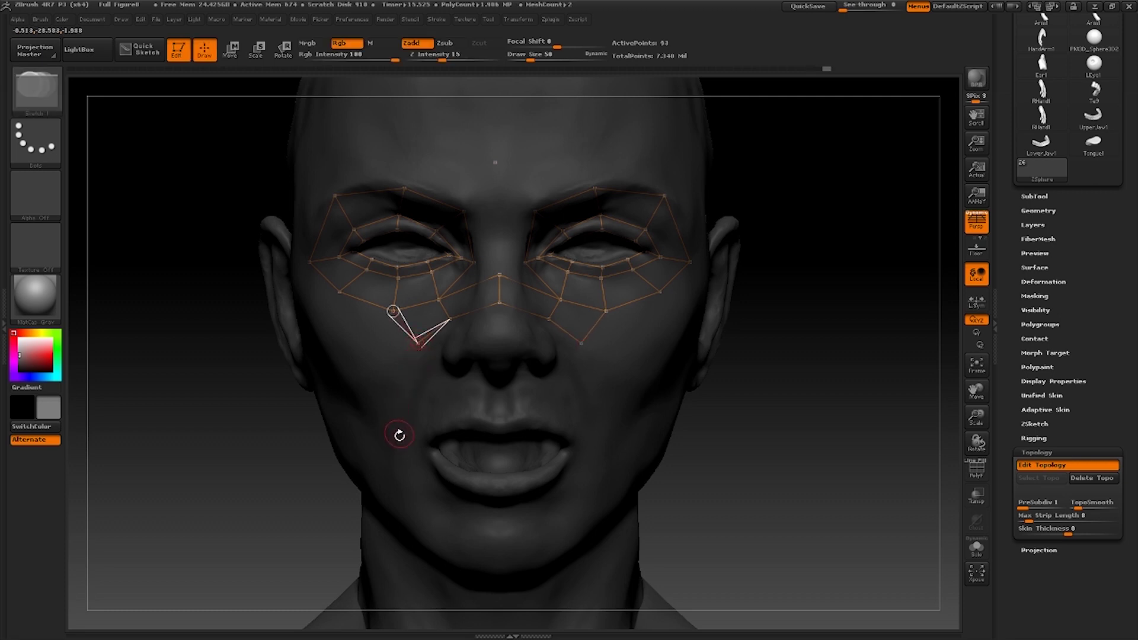
left_click(402, 438)
left_click(377, 422)
left_click(393, 311)
left_click_drag(731, 460, 792, 419)
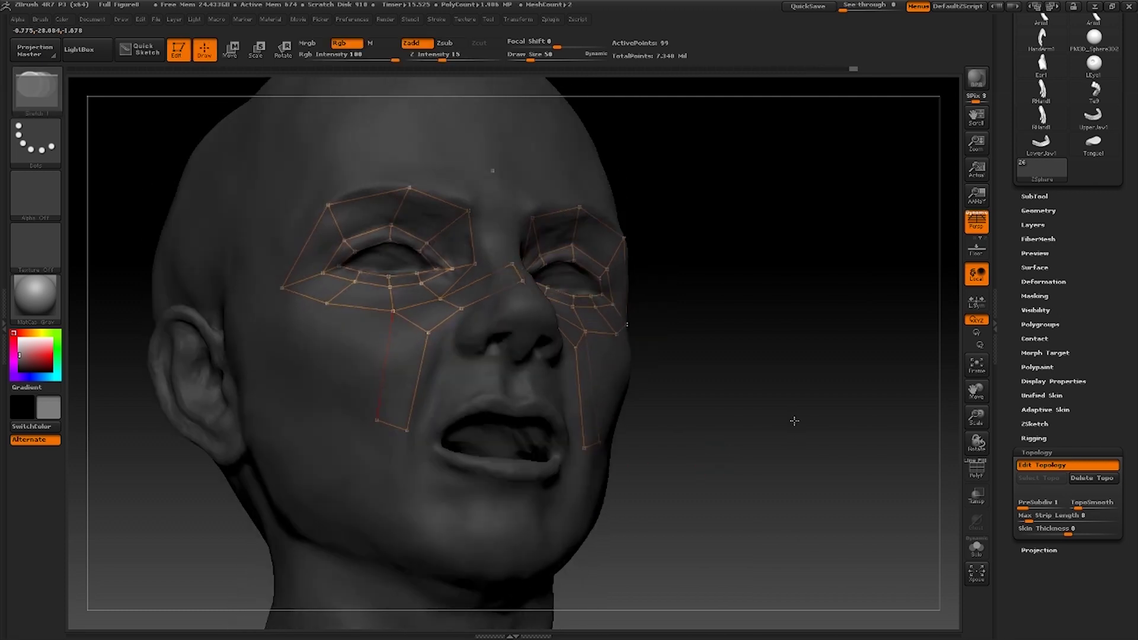
left_click(396, 509)
left_click(395, 508)
left_click(407, 430)
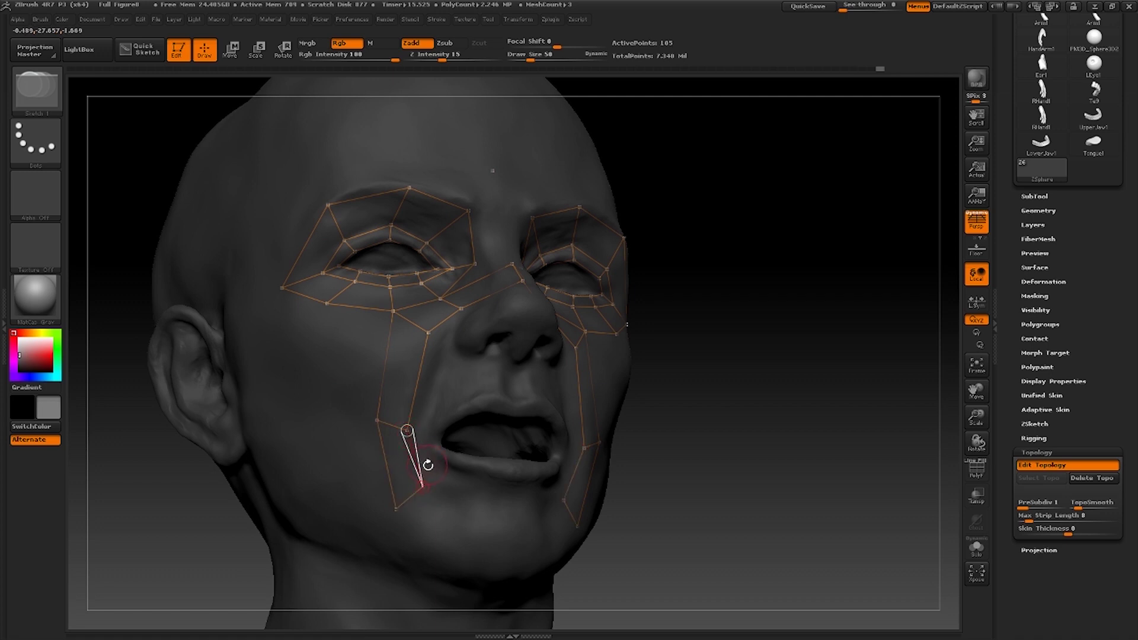
- Continue the strip beneath the lower lip to the chin's centerline, completing the loop below the mouth
left_click(465, 504)
left_click(453, 528)
left_click(397, 508)
left_click(509, 538)
left_click(508, 509)
left_click(465, 504)
mouse_move(947, 363)
left_mouse_down()
mouse_move(922, 350)
mouse_move(871, 457)
left_mouse_up()
key("w")
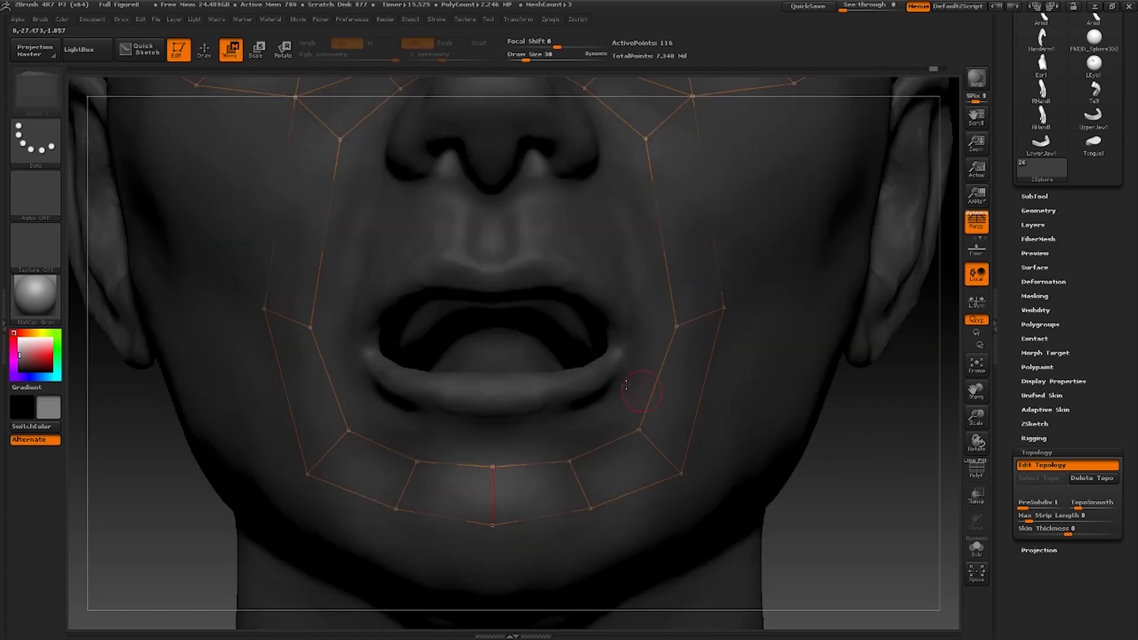
- Draw the first face at the center of the upper lip and lower its bottom center point onto the lip edge
key("q")
key("q")
left_click(491, 286, "ctrl")
left_click(492, 287)
left_click(491, 267)
left_click(453, 256)
left_click(452, 287)
left_click(491, 287)
key("w")
left_click_drag(492, 287, 491, 293)
- Extend the upper lip faces from the center outward to the corner of the mouth
left_click_drag(908, 500, 906, 459)
key("q")
left_click(452, 291)
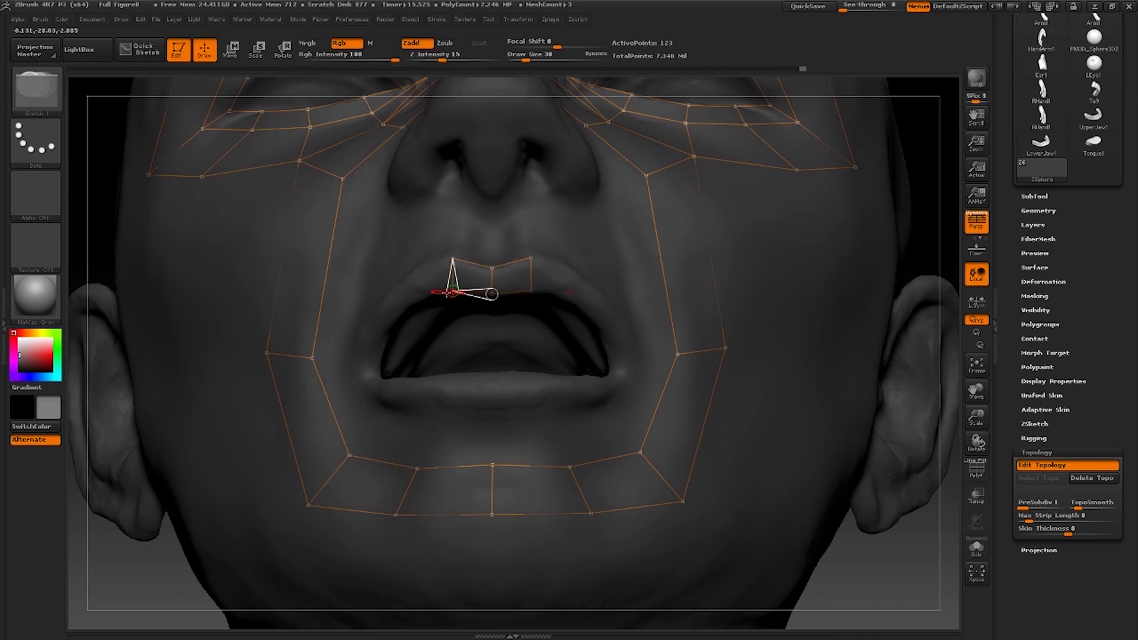
left_click(409, 306)
left_click(394, 287)
left_click(453, 259)
left_click(356, 361)
left_click(374, 361)
left_click(408, 305)
- Reposition the upper lip points to follow the lip contour and the corner of the mouth
key("w")
mouse_move(406, 307)
left_mouse_down()
mouse_move(397, 314)
mouse_move(387, 297)
left_mouse_up()
left_click_drag(453, 258, 444, 255)
right_click_drag(492, 391, 445, 431)
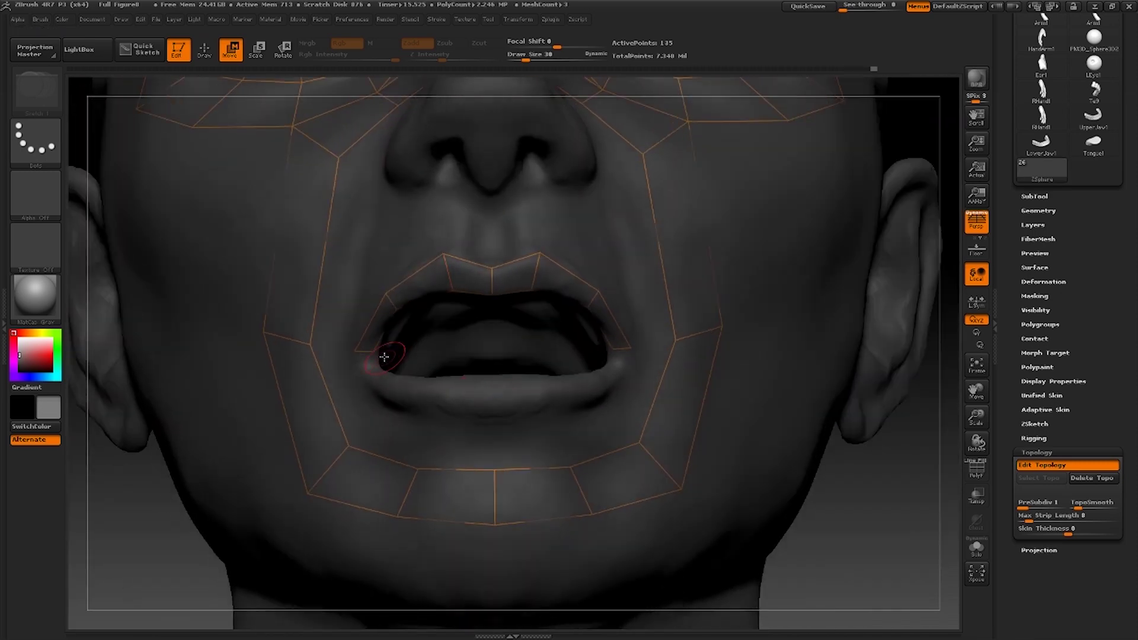
left_click_drag(376, 351, 375, 357)
- Draw the row of lower lip faces from the corner of the mouth to the centerline
key("q")
left_click(402, 378)
left_click(393, 405)
left_click(355, 353)
left_click(392, 404)
left_click(447, 407)
left_click(448, 376)
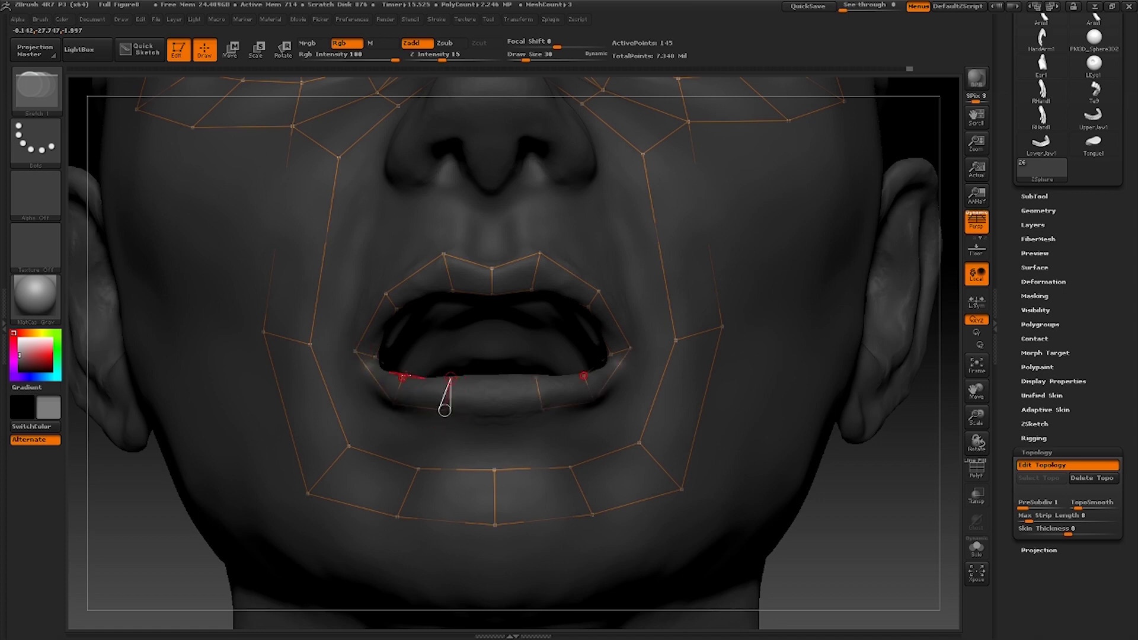
left_click(402, 377)
left_click(494, 377)
left_click(495, 409)
left_click(447, 409)
- Adjust the points along the inner edge of the lower lip to fit the sculpted lip
left_click_drag(910, 498, 914, 535)
key("w")
left_click_drag(494, 377, 494, 381)
left_click_drag(866, 439, 867, 500)
left_click_drag(450, 375, 493, 374)
left_click_drag(412, 350, 375, 305)
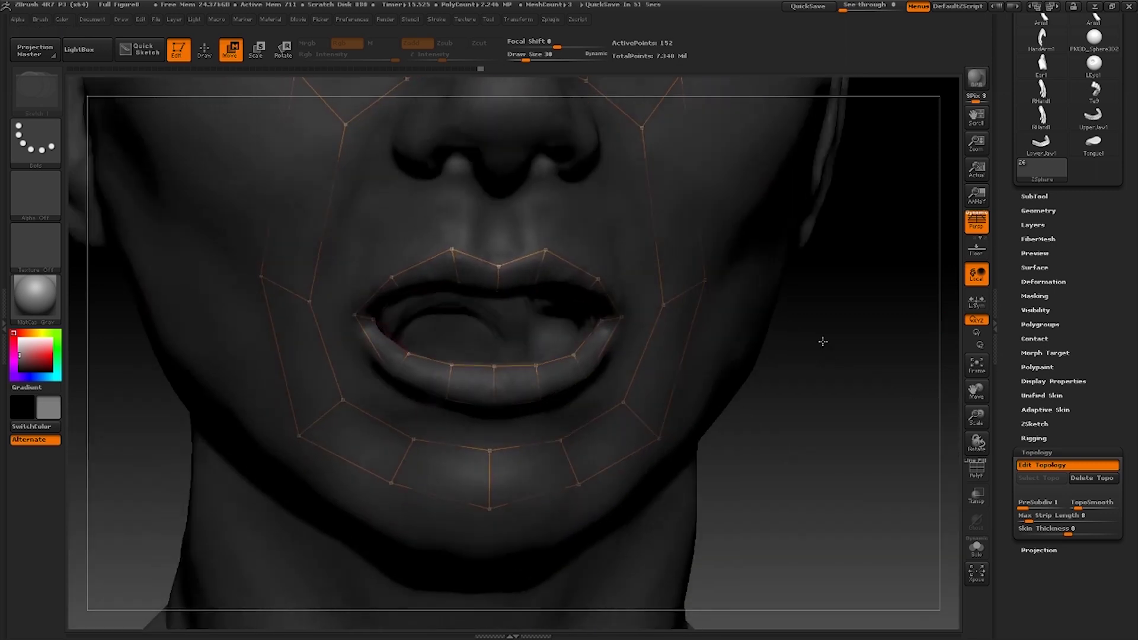
- Start an outer row of faces above the upper lip, from the centerline toward the corner of the mouth
key("q")
left_click_drag(498, 265, 491, 229)
left_click(448, 217)
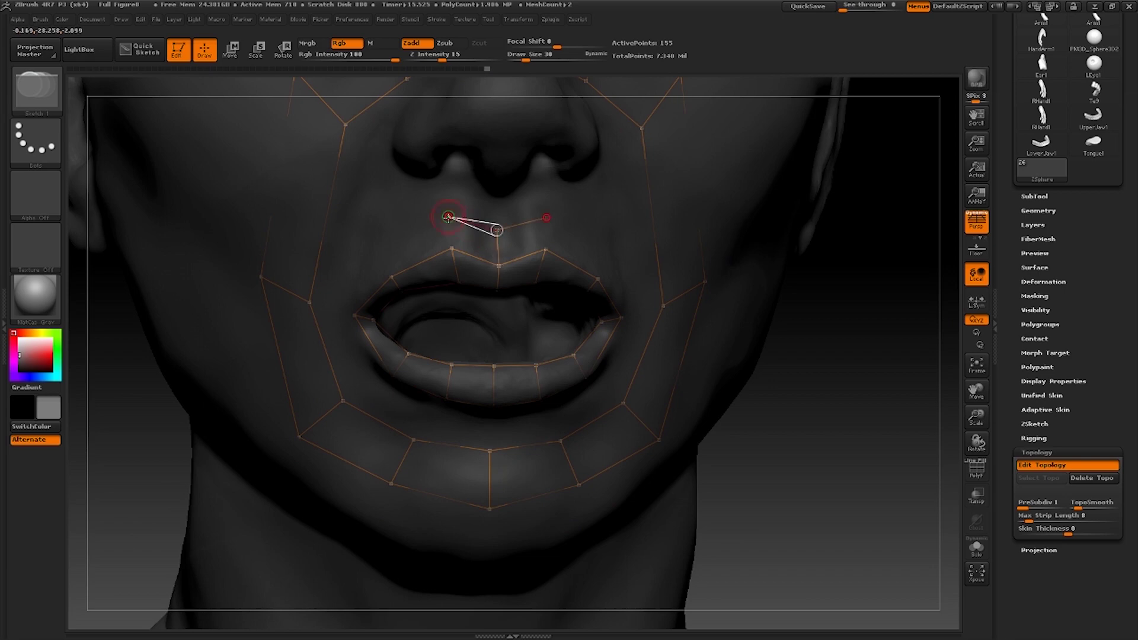
left_click(451, 248)
left_click(373, 244)
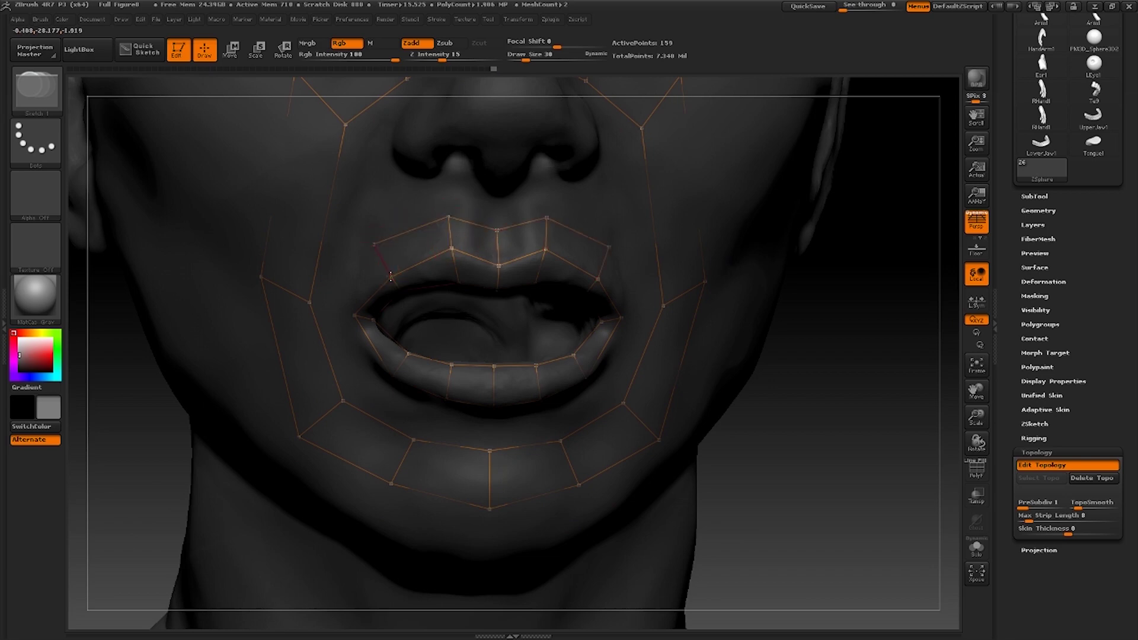
- Continue the outer mouth row around the mouth corner and beneath the lower lip to the centerline
left_click(330, 305)
left_click(357, 389)
left_click(391, 379)
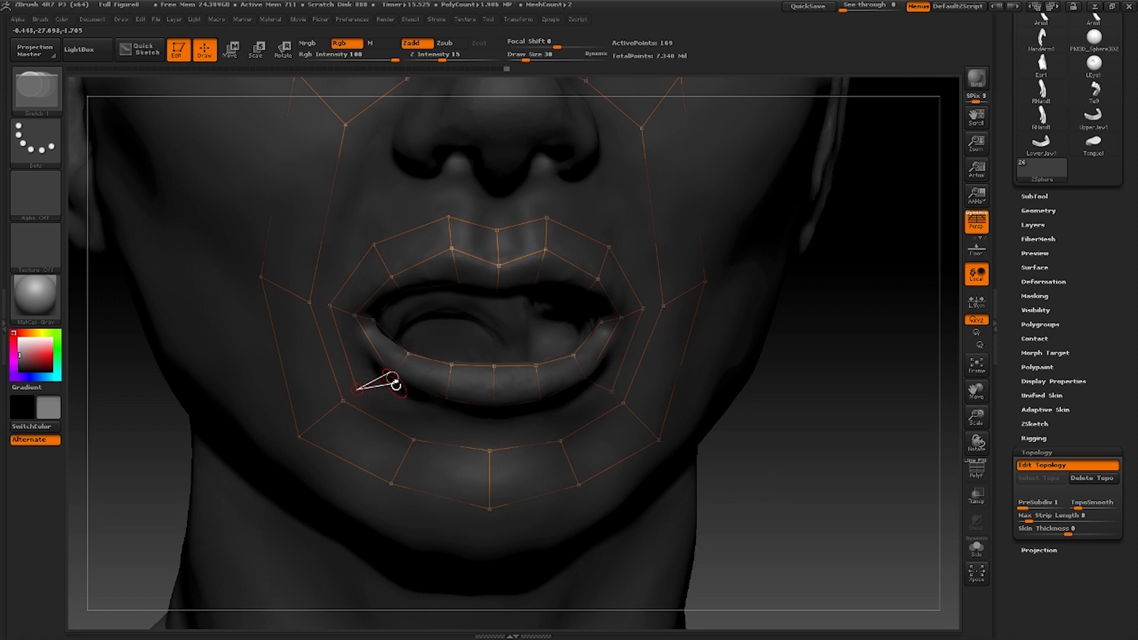
left_click(435, 426)
left_click(490, 433)
left_click(494, 406)
- Move the outer loop points beside and below the mouth corner closer to the lips
key("w")
left_click_drag(358, 391, 372, 401)
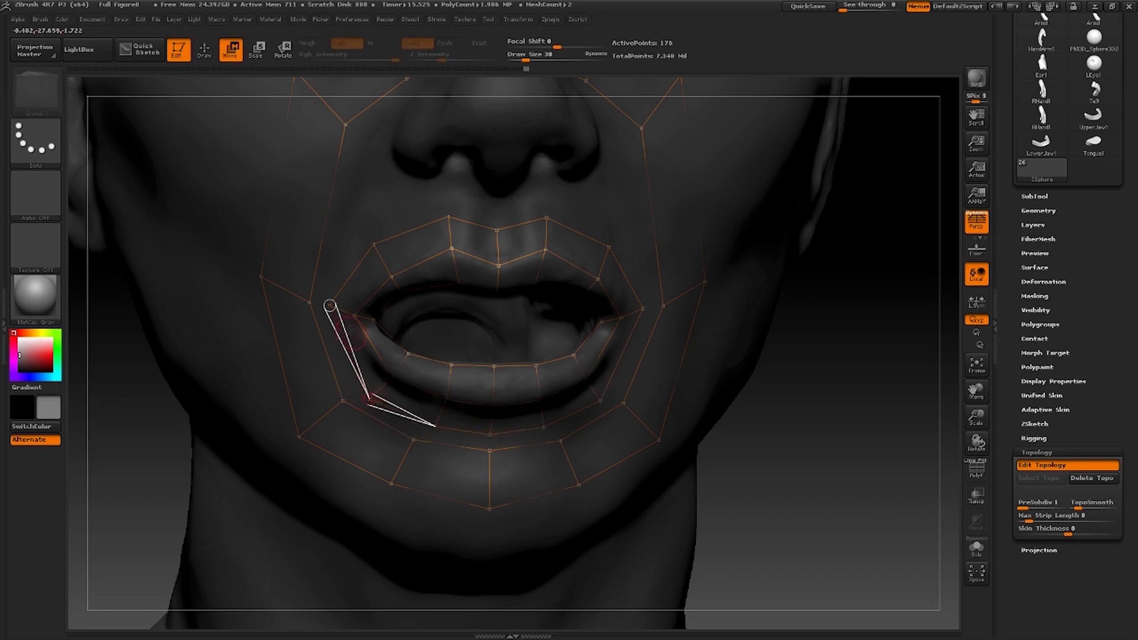
mouse_move(331, 307)
left_mouse_down()
mouse_move(329, 321)
mouse_move(357, 320)
left_mouse_up()
- Draw a topology face below the earlobe and shift its lower rear corner toward the back of the head
left_click_drag(913, 415, 823, 426)
key("q")
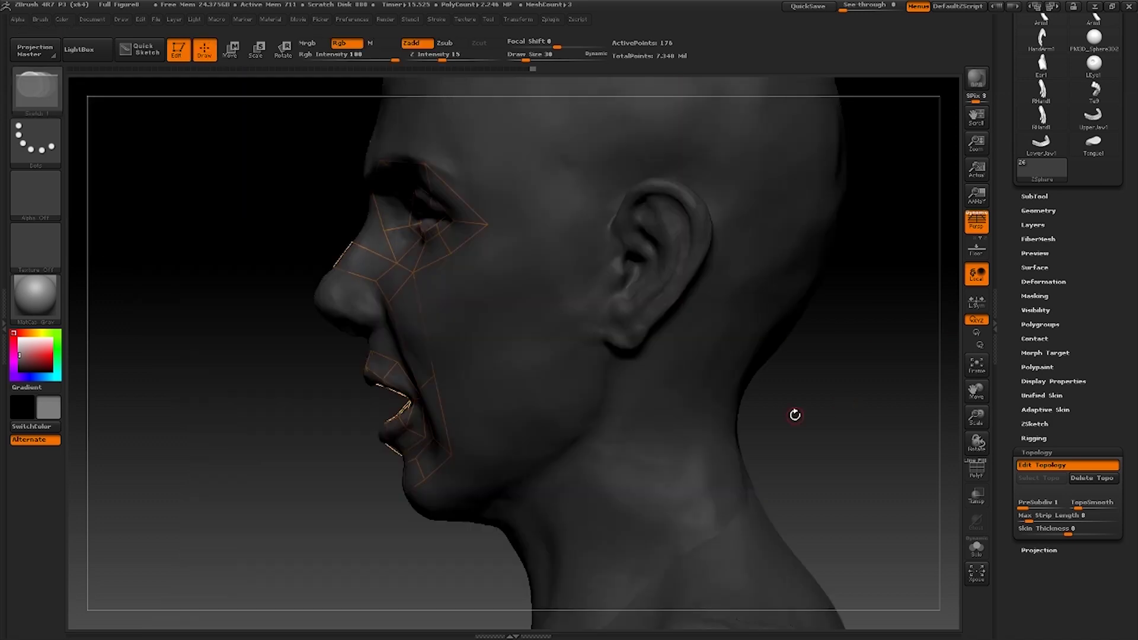
left_click(634, 369)
left_click(606, 362)
left_click(593, 421)
left_click(621, 421)
left_click(634, 369)
key("w")
left_click_drag(622, 422, 649, 423)
- Extend the topology with two faces running upward behind the ear
key("q")
left_click(704, 400)
left_click(674, 343)
left_click(708, 291)
left_click(704, 400)
left_click(757, 297)
left_click(713, 192)
left_click(708, 291)
- Add a face over the top of the ear, connected to the faces behind it
left_click(655, 163)
left_click_drag(674, 89, 666, 184, "alt")
left_click(651, 171)
left_click(758, 273)
- Continue the ring of faces down the front of the ear toward the jaw below the earlobe
left_click(543, 204)
left_click(584, 295)
left_click(584, 361)
left_click(520, 348)
left_click(543, 204)
left_click(521, 461)
left_click(586, 424)
left_click(585, 515)
- Reposition the ear ring points in front of, below and behind the ear to fit its base
key("w")
left_click_drag(859, 326, 951, 319)
left_click_drag(588, 290, 604, 301)
left_click_drag(889, 355, 823, 356)
left_click_drag(602, 460, 606, 449)
left_click_drag(626, 461, 638, 444)
left_click_drag(713, 493, 710, 468)
left_click_drag(664, 436, 669, 422)
left_click(668, 422)
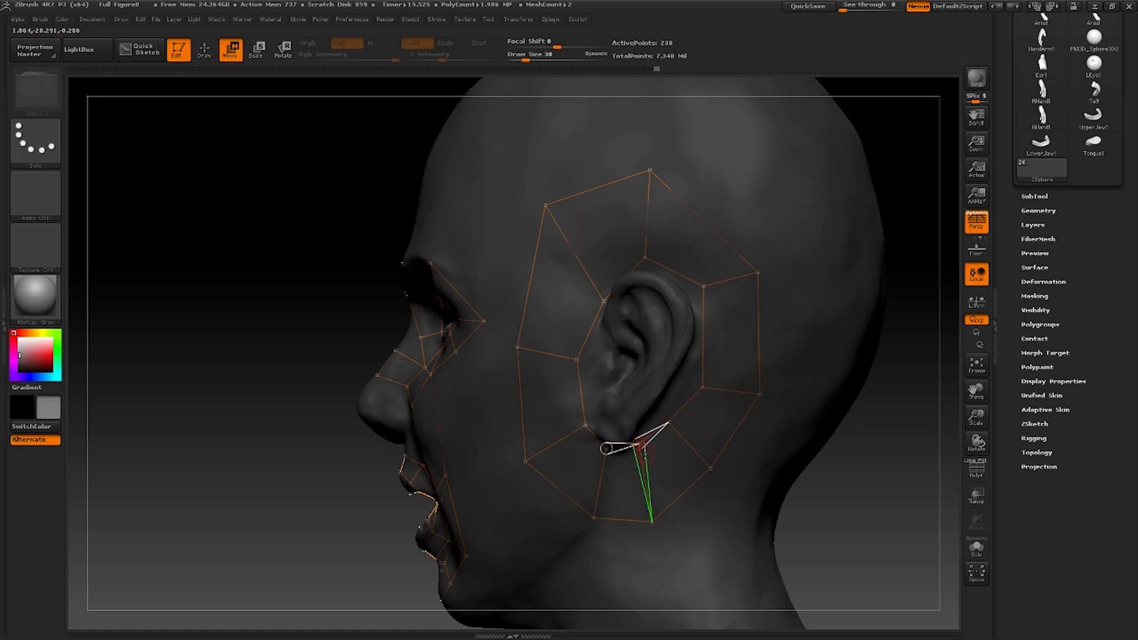
- Delete the extra topology points below the earlobe and bridge the gap with edges to the points behind the ear
key("q")
left_click(640, 445, "alt")
key("w")
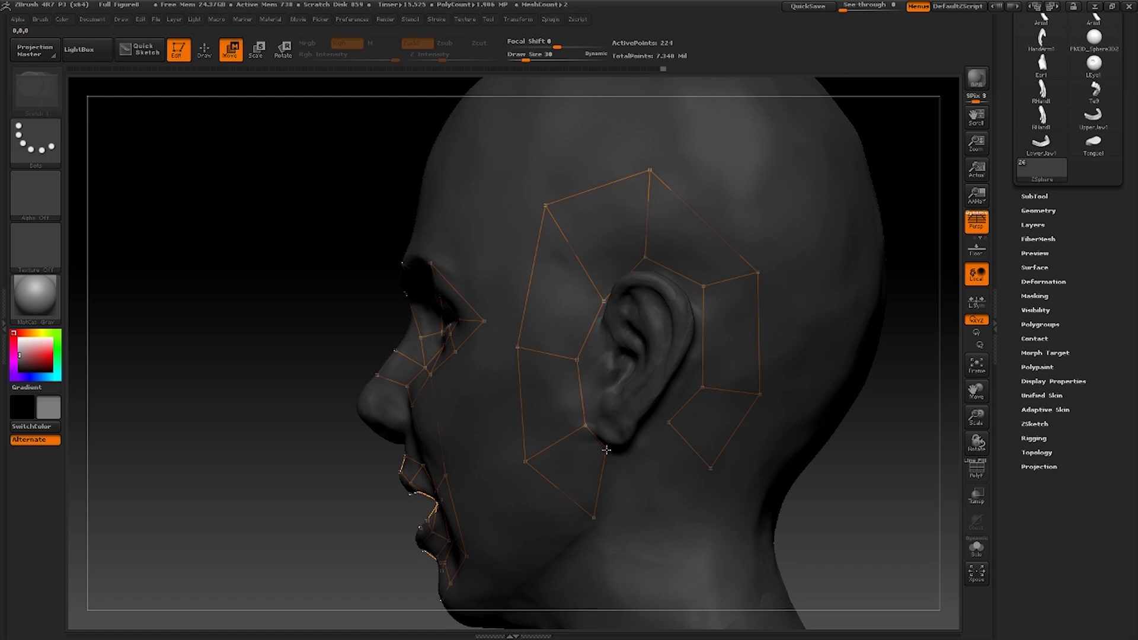
left_click(601, 451)
key("q")
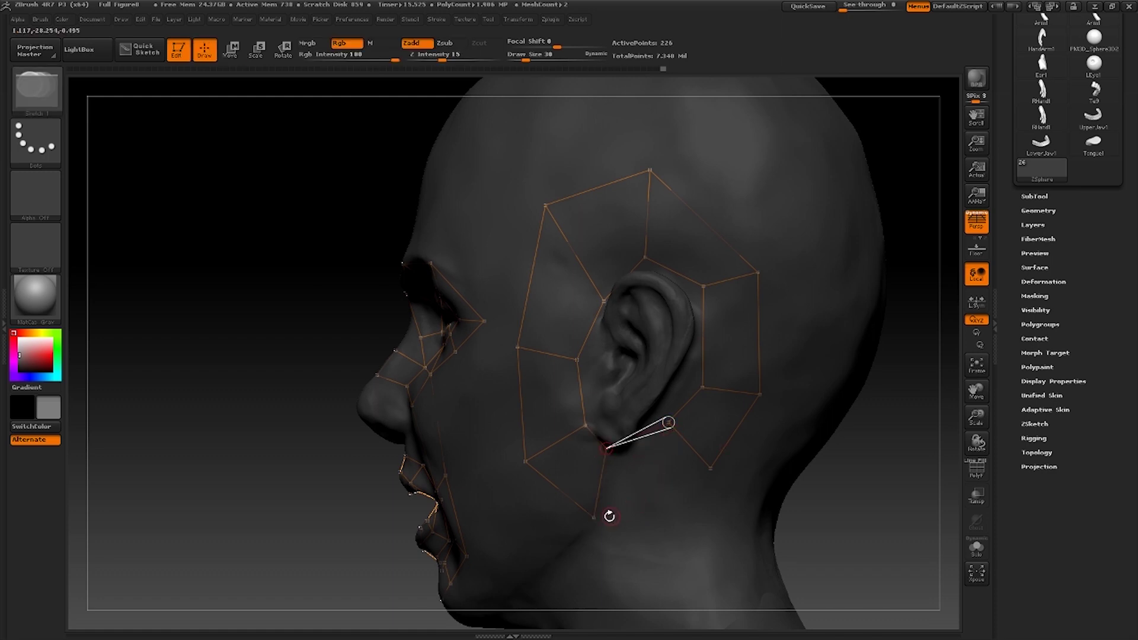
left_click(593, 518)
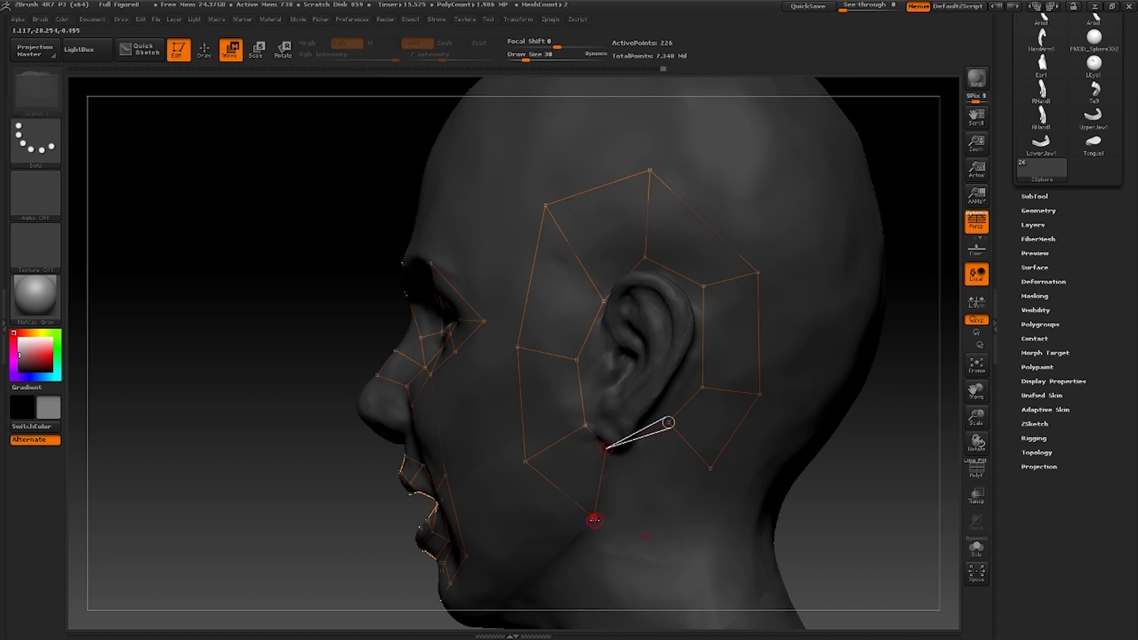
left_click(711, 467)
- Move the ring points behind the lower part of the ear to even out the face spacing
key("w")
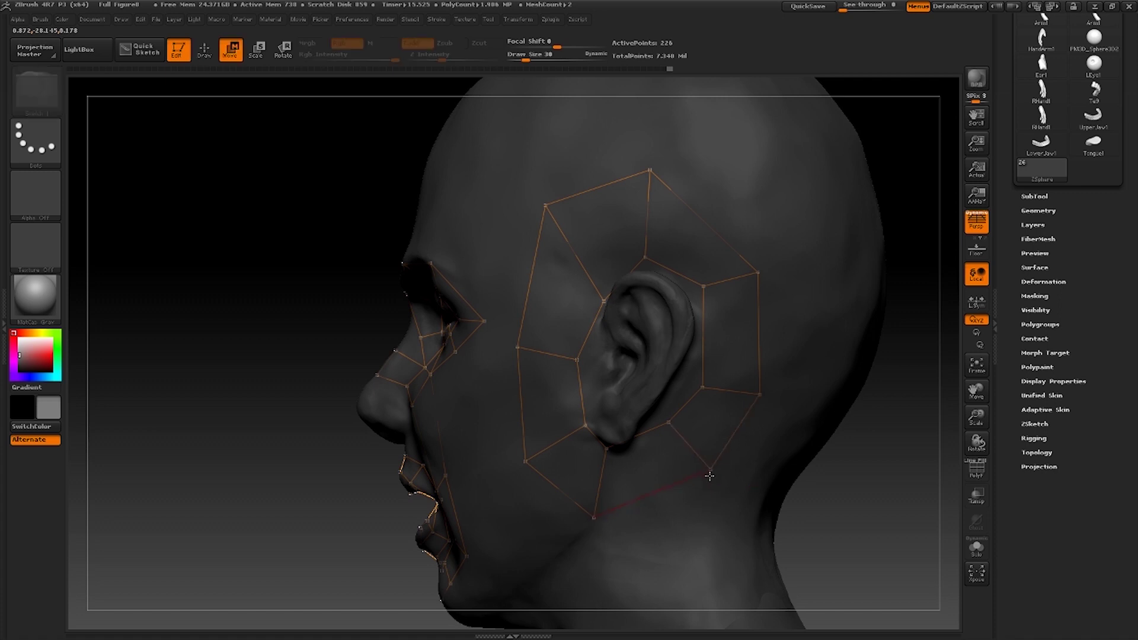
left_click_drag(705, 482, 705, 483)
left_click_drag(668, 427, 657, 442)
left_click_drag(705, 389, 698, 381)
- Adjust the ear ring points beneath the earlobe and move the front lower point down along the jaw
left_click_drag(810, 519, 876, 397)
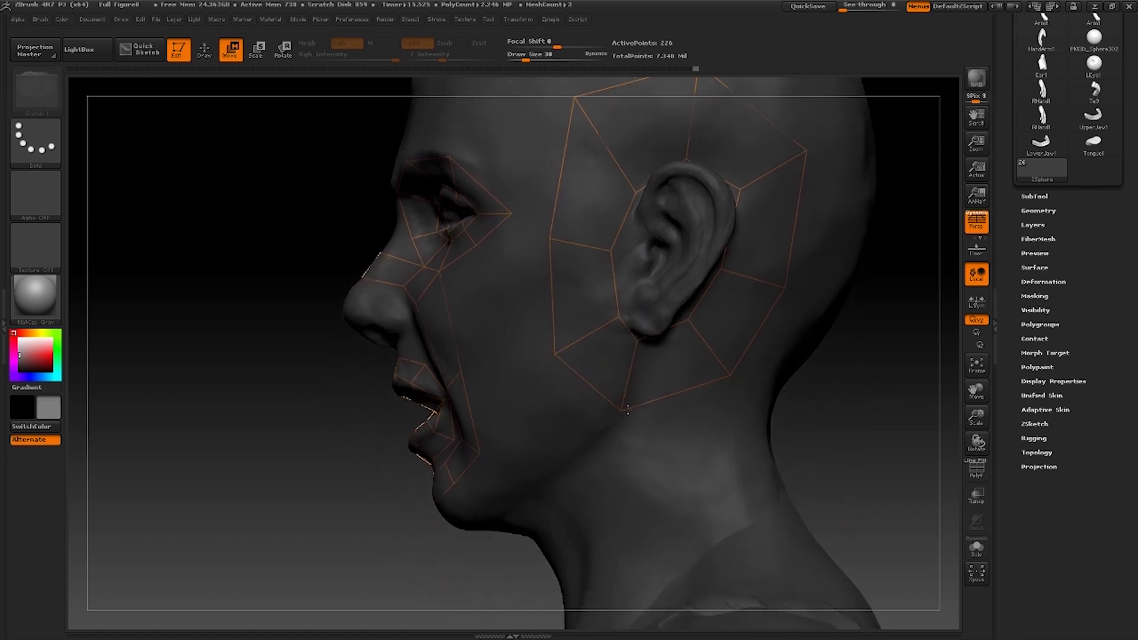
left_click_drag(622, 410, 627, 410)
left_click_drag(638, 341, 650, 343)
left_click_drag(855, 427, 831, 429)
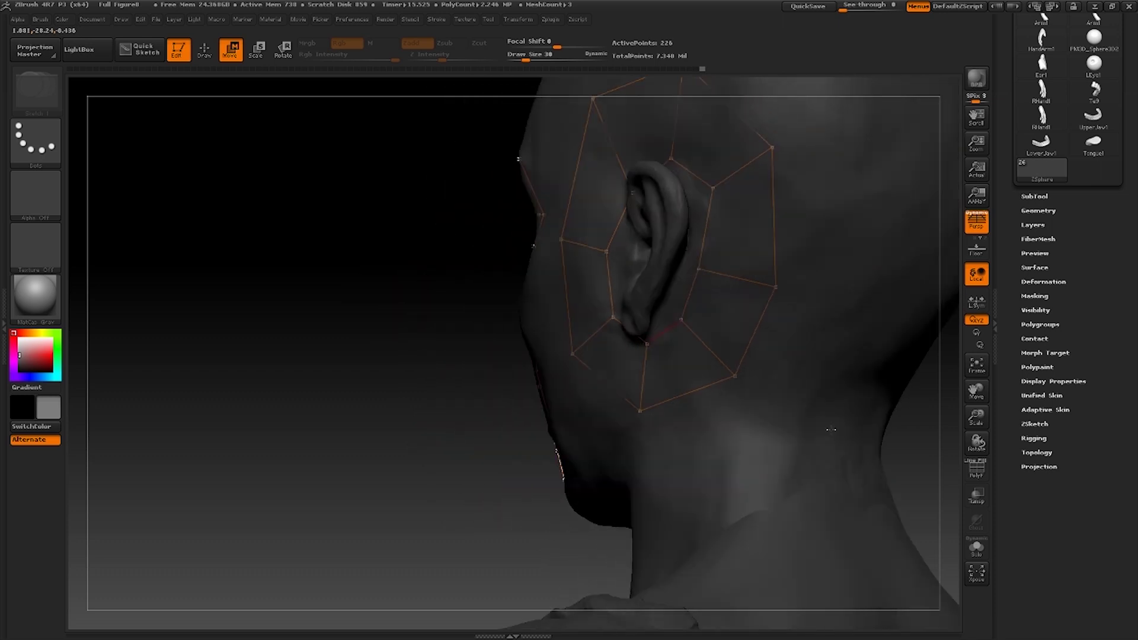
left_click_drag(432, 374, 491, 374)
left_click_drag(557, 356, 580, 375)
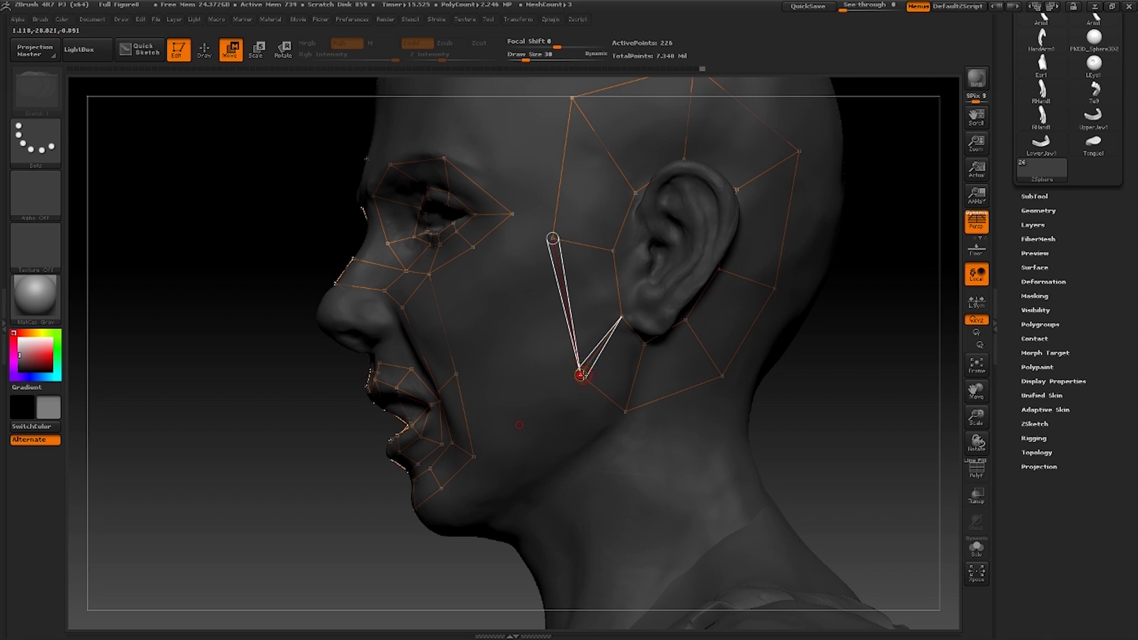
- Add points on the cheek forward of the ear's lower front ring point and link them back to the ring as two faces
key("q")
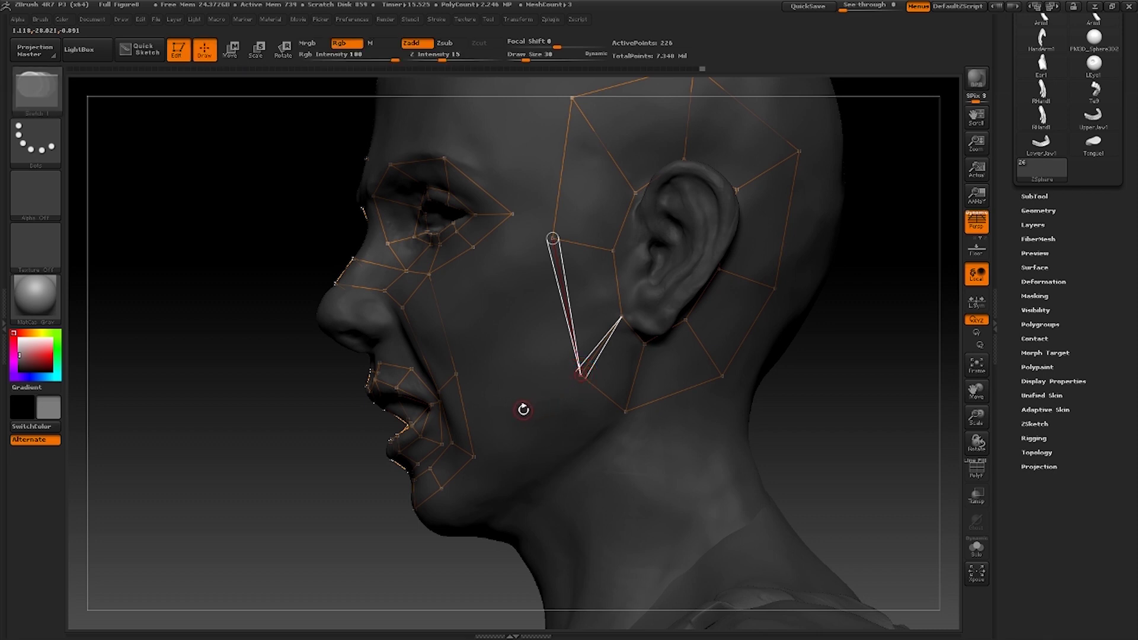
left_click(523, 409)
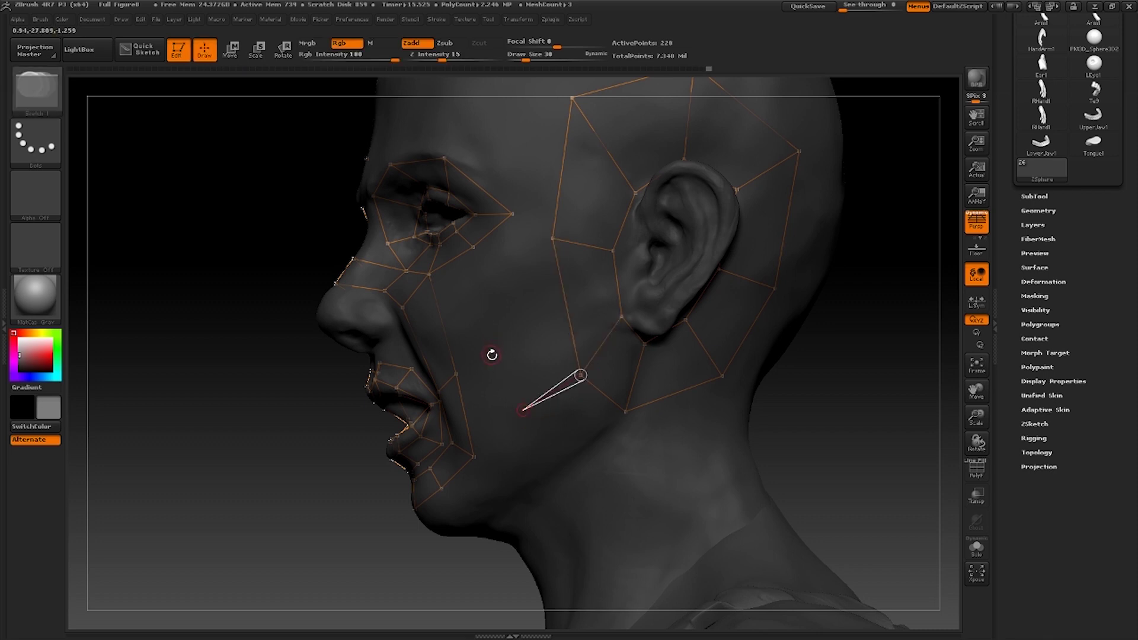
left_click(492, 362)
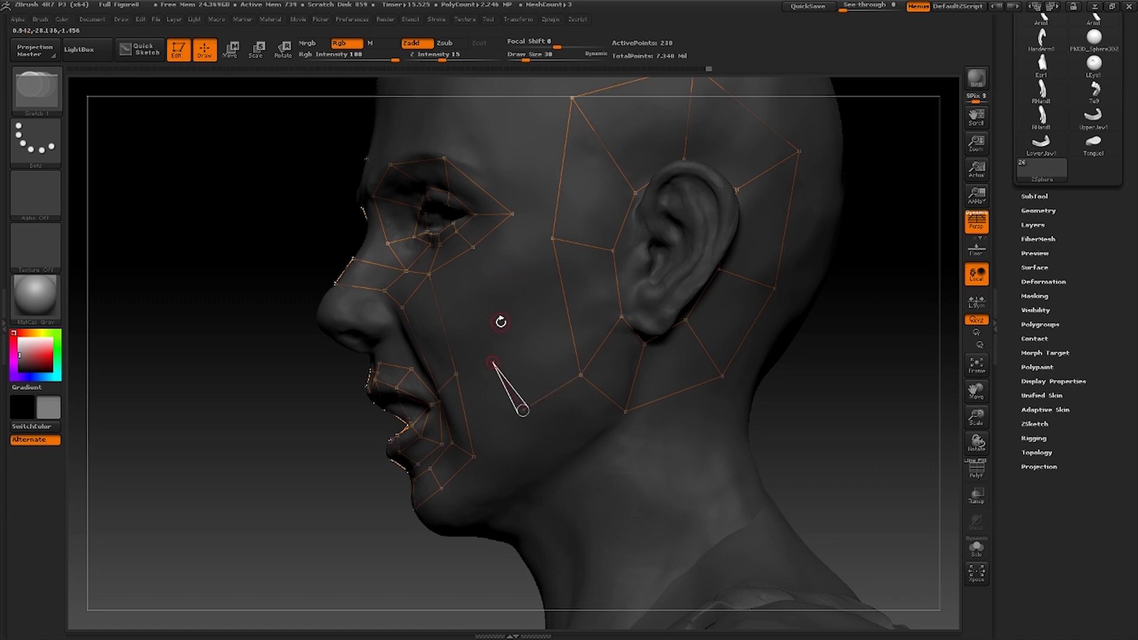
left_click(500, 323)
left_click(580, 375)
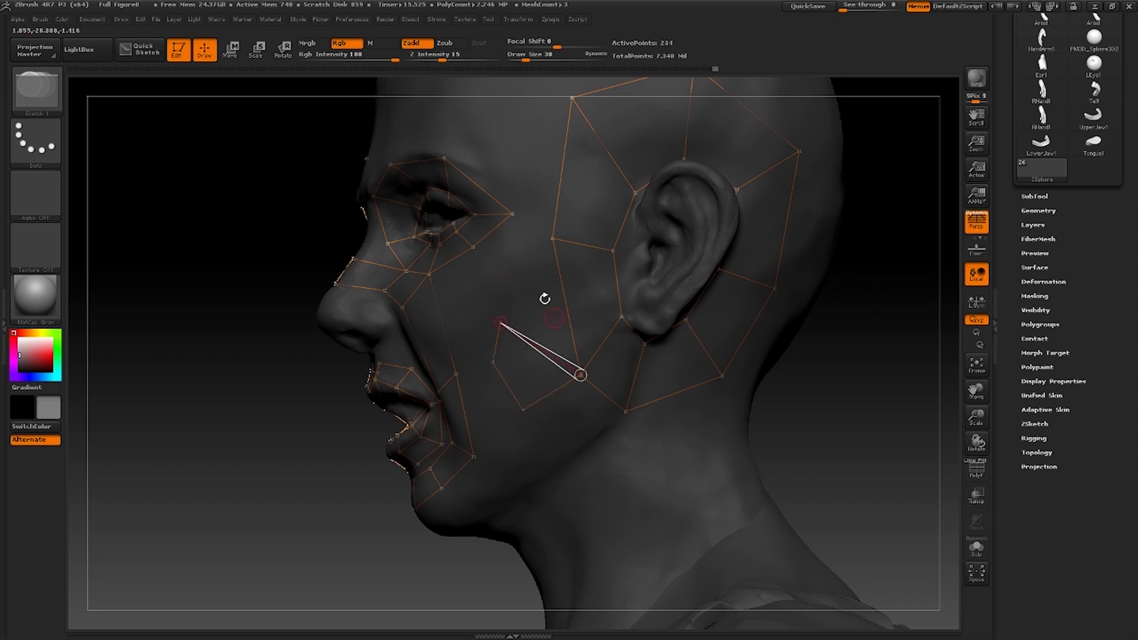
left_click(510, 244)
left_click(551, 239)
- Shift the front ear ring points at cheek, jaw angle and temple height back toward the ear
right_click_drag(553, 231, 598, 212)
right_click_drag(598, 212, 602, 307, "alt")
key("w")
left_click_drag(556, 336, 571, 338)
left_click_drag(570, 469, 586, 474)
left_click_drag(560, 193, 585, 205)
- Add a temple point ahead of the ear ring, connect it down to the cheek strip and adjust the junction point
key("q")
left_click(524, 207)
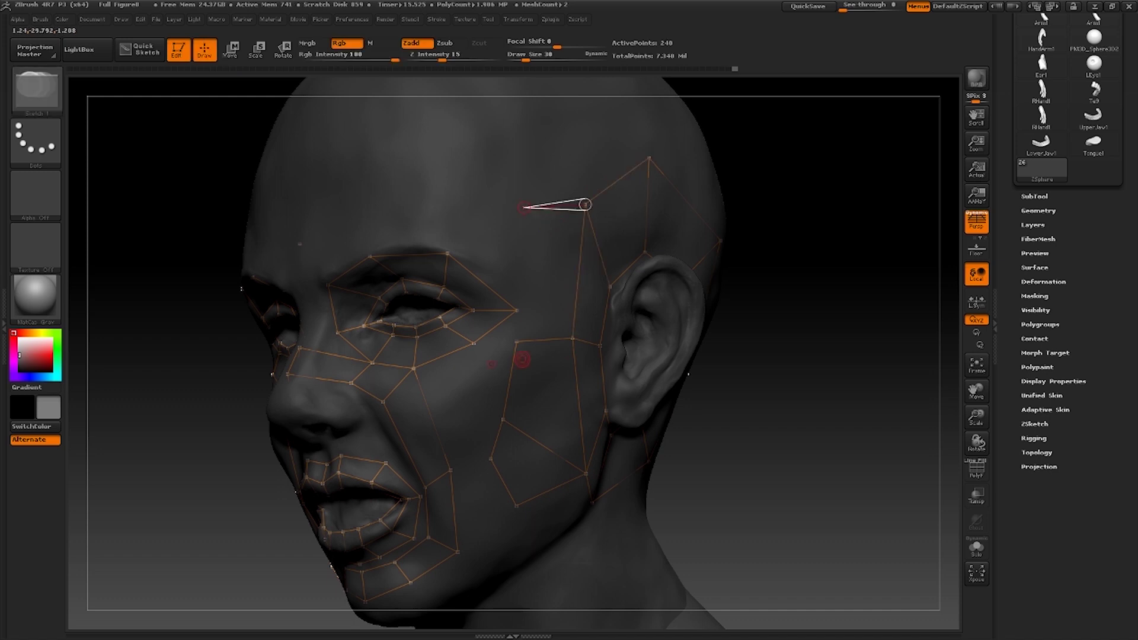
left_click(516, 345)
key("w")
left_click_drag(517, 344, 532, 342)
- Move the points of the strip in front of the ear backward to narrow and even out its faces
right_click_drag(510, 290, 454, 291)
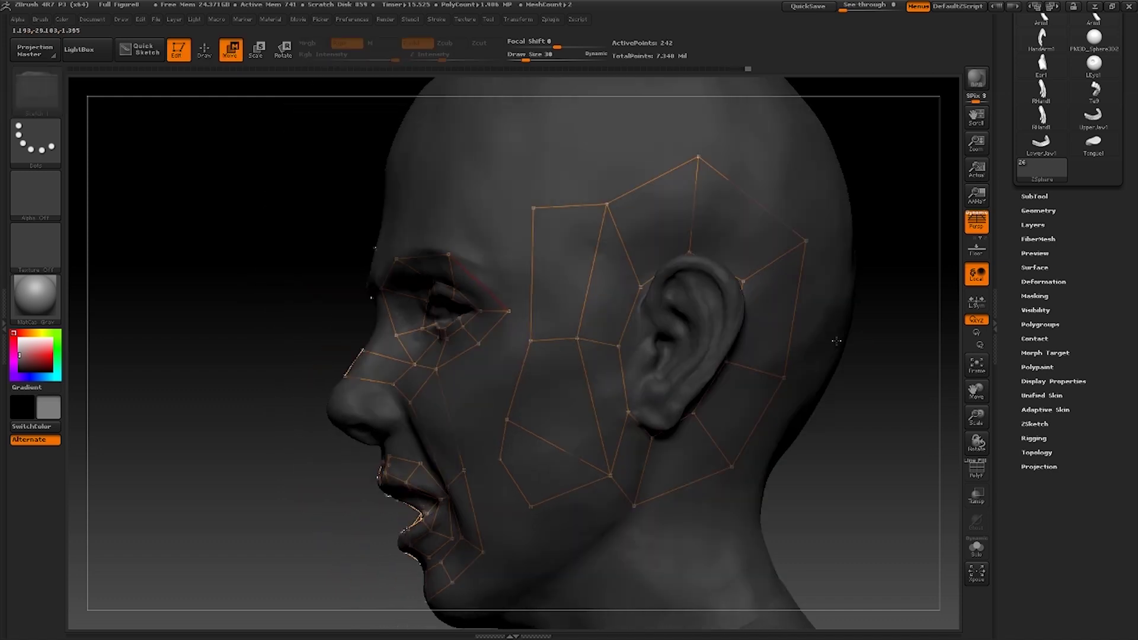
left_click_drag(511, 420, 542, 433)
left_click_drag(578, 338, 628, 346)
left_click_drag(629, 412, 637, 422)
left_click_drag(530, 507, 554, 525)
left_click_drag(542, 433, 562, 451)
left_click_drag(531, 341, 549, 344)
left_click_drag(533, 208, 552, 211)
- Refit the front point of the jaw strip and extend the strip forward along the jawline with another face
mouse_move(841, 438)
left_mouse_down("alt")
mouse_move(814, 321)
mouse_move(900, 325)
left_mouse_up("alt")
left_click_drag(493, 369, 506, 377)
key("q")
left_click(474, 398)
left_click(485, 439)
left_click(520, 409)
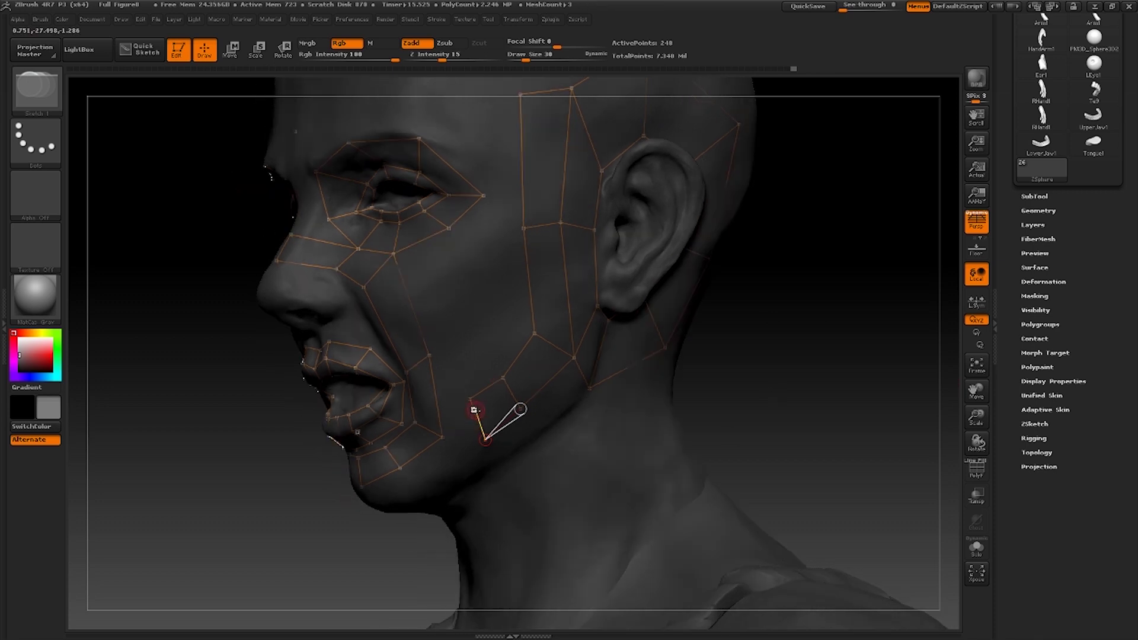
- Continue the lower edge of the jawline strip under the mouth corner, connect it to the chin loop and refit its points
key("w")
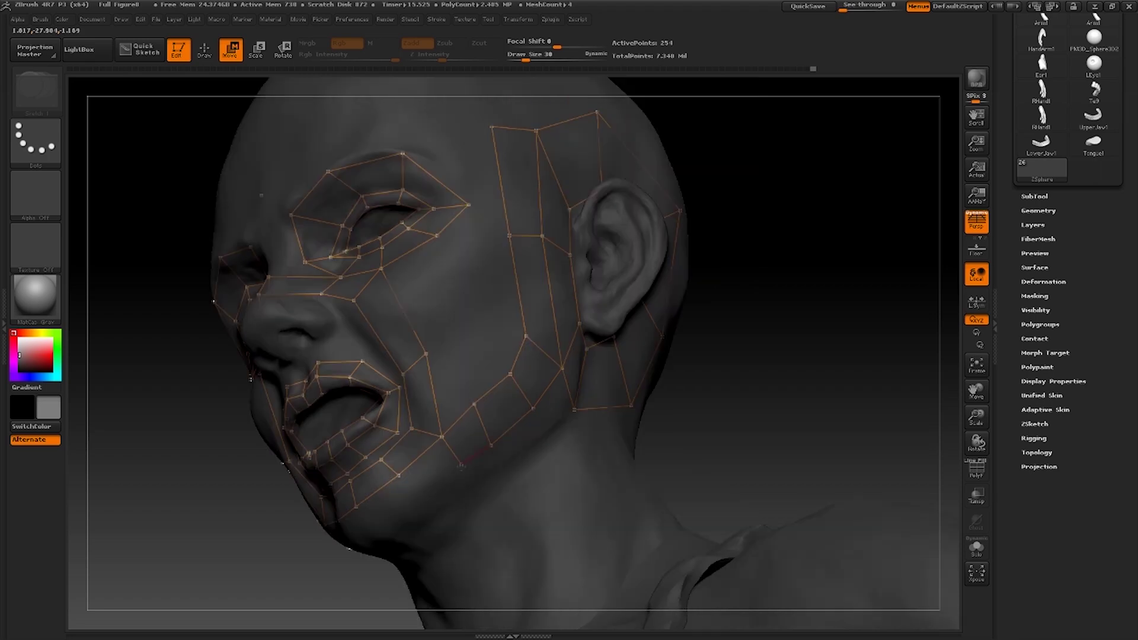
left_click_drag(461, 465, 460, 467)
key("q")
left_click(412, 494)
left_click(398, 475)
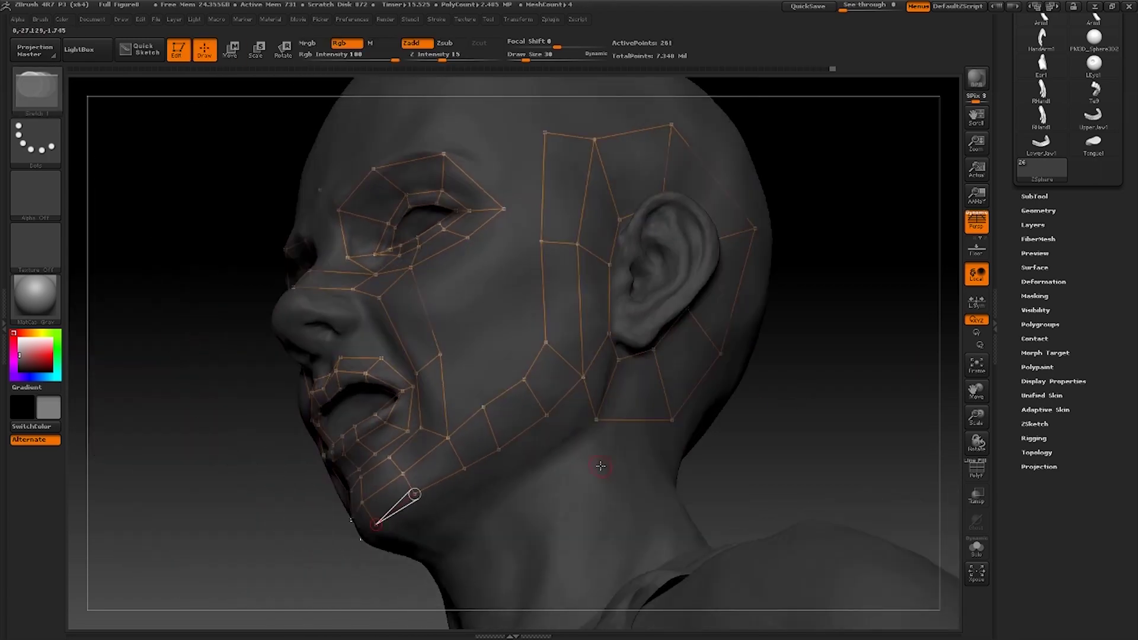
key("w")
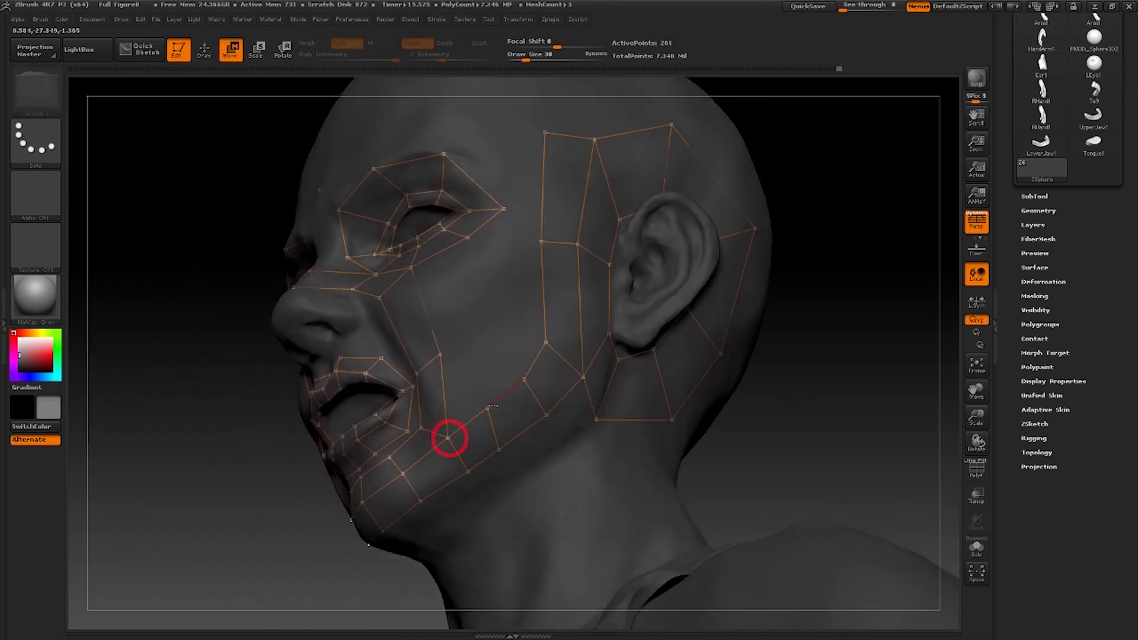
left_click(607, 290)
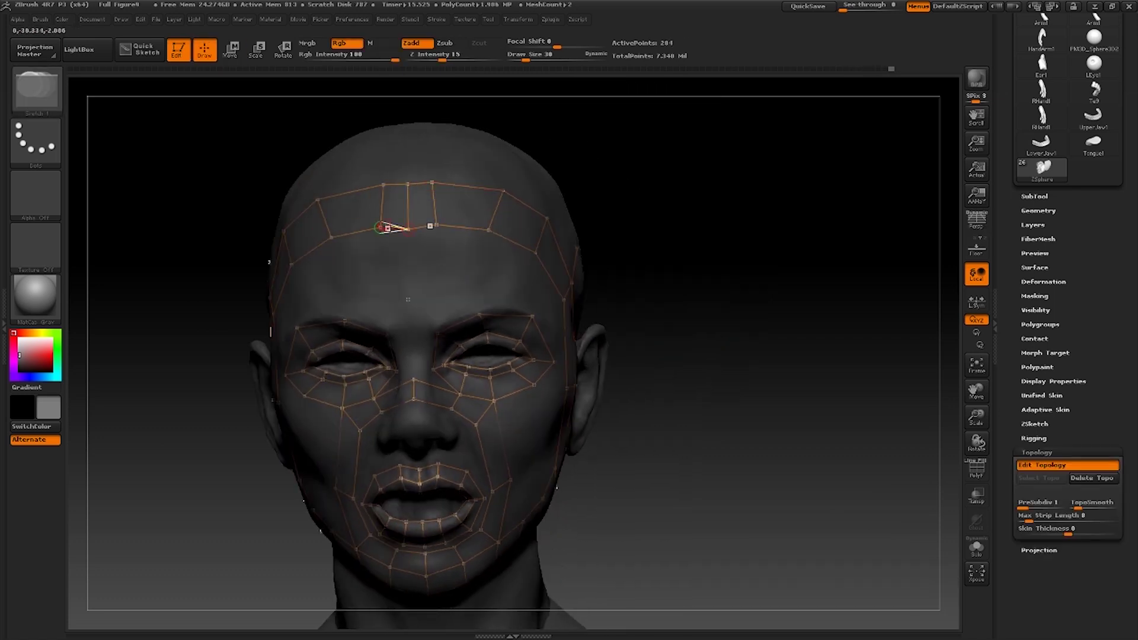
- Reposition the forehead band's points outward from the centre line to space its faces evenly
key("w")
left_click_drag(384, 185, 414, 226)
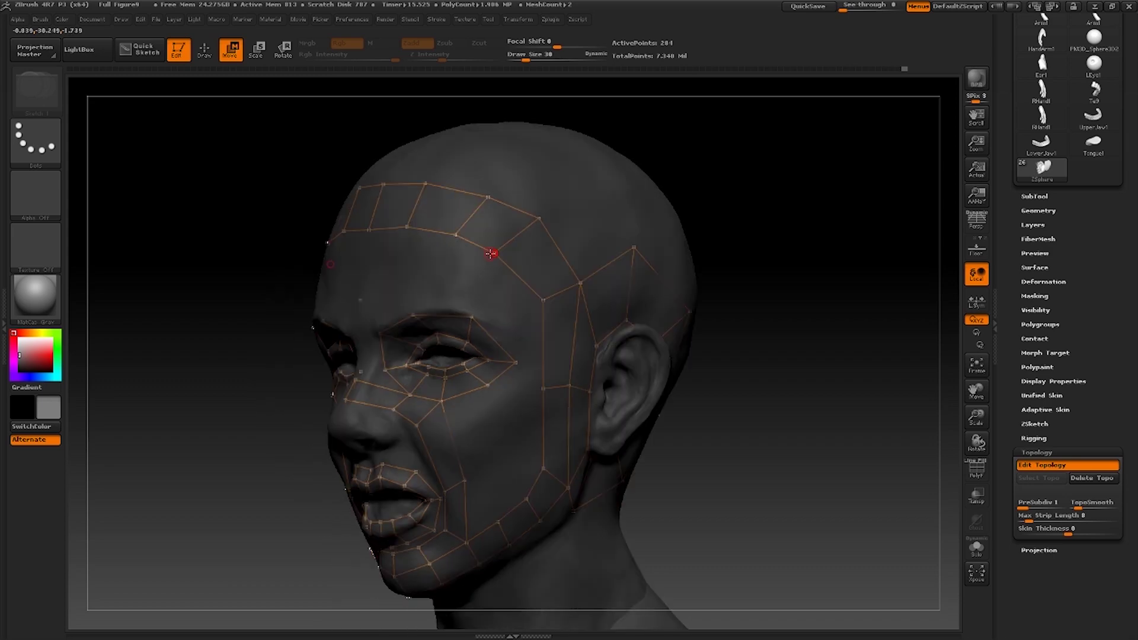
left_click_drag(546, 226, 580, 282)
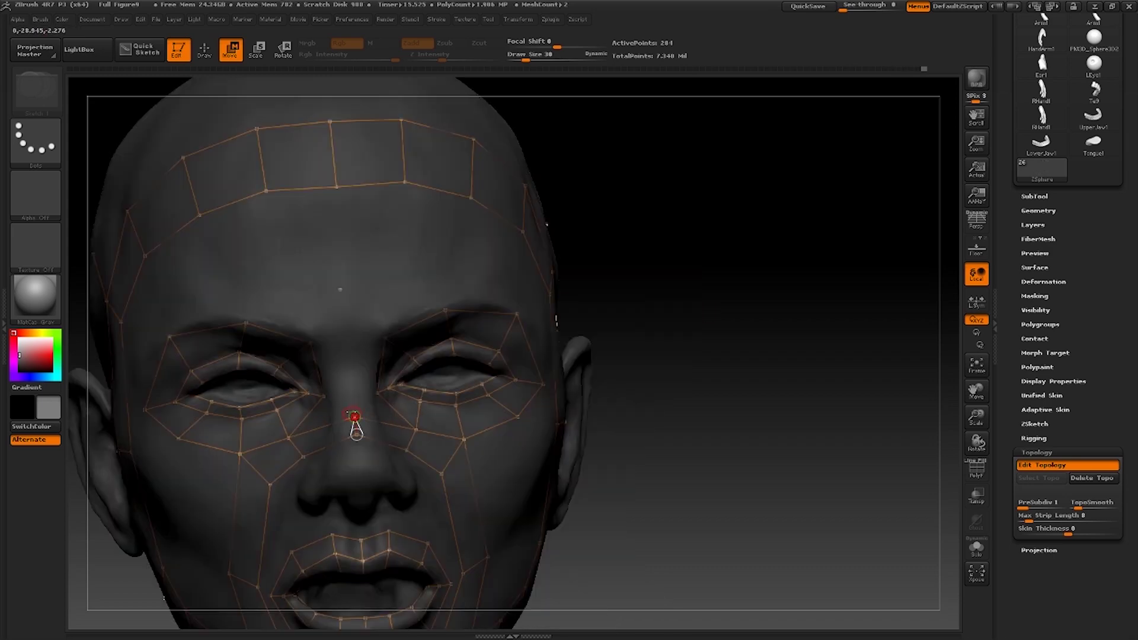
- Extend the nose bridge centre line up to the brows and connect its new points to the inner eye loops
key("q")
left_click(343, 394)
left_click(325, 394)
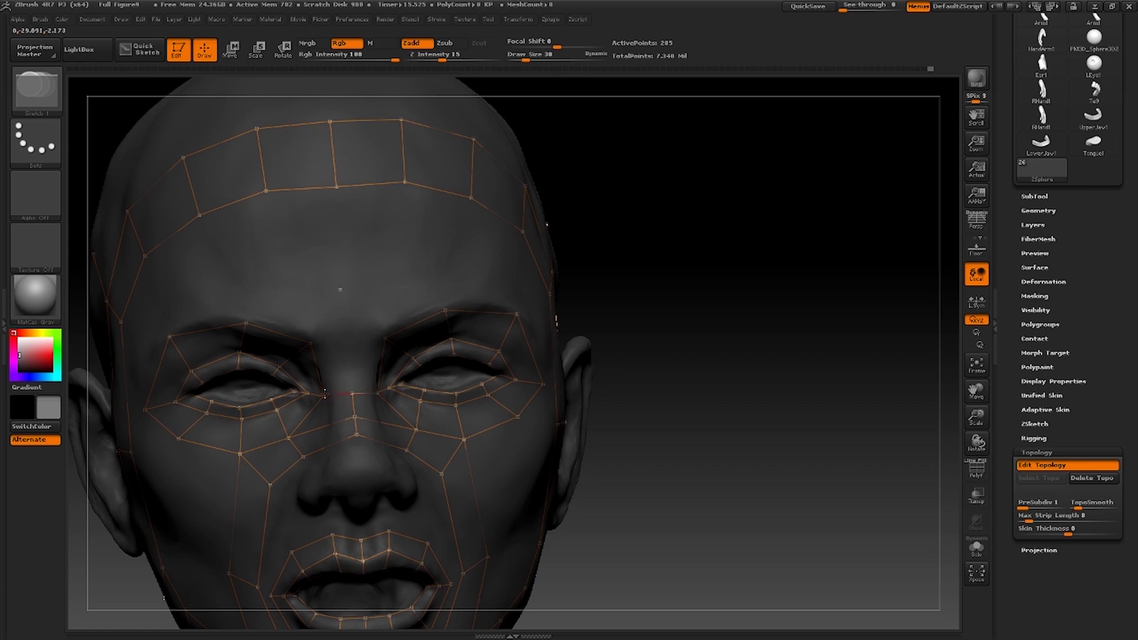
left_click(348, 339)
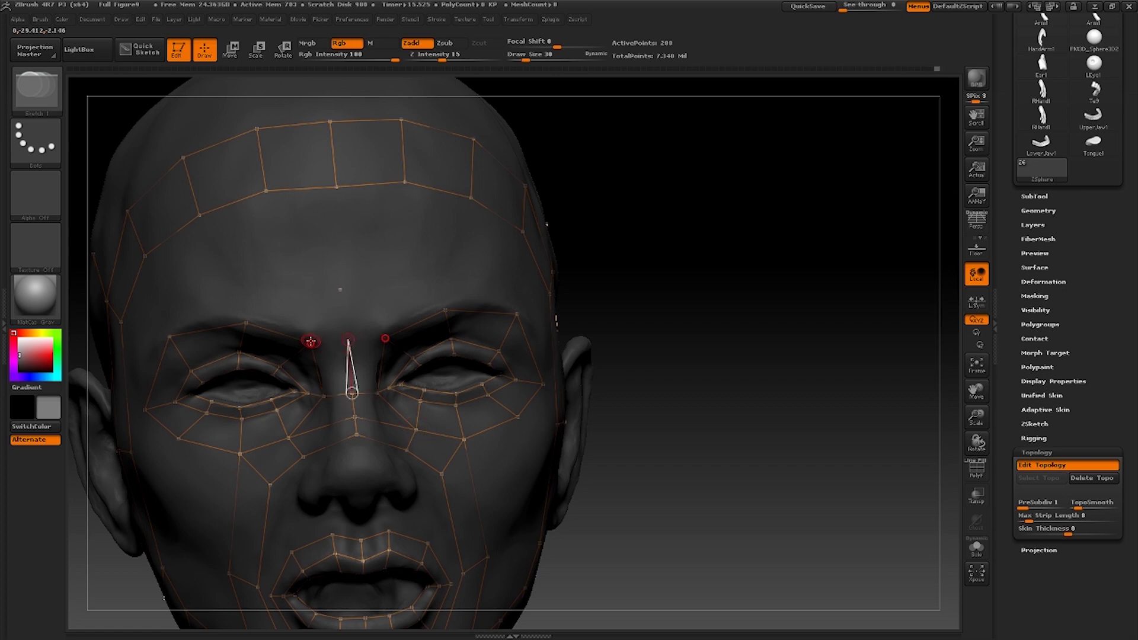
left_click(311, 341)
- Connect the brow points, from the inner brow to the outer brow, up to the lower edge of the forehead band
left_click_drag(678, 324, 688, 299)
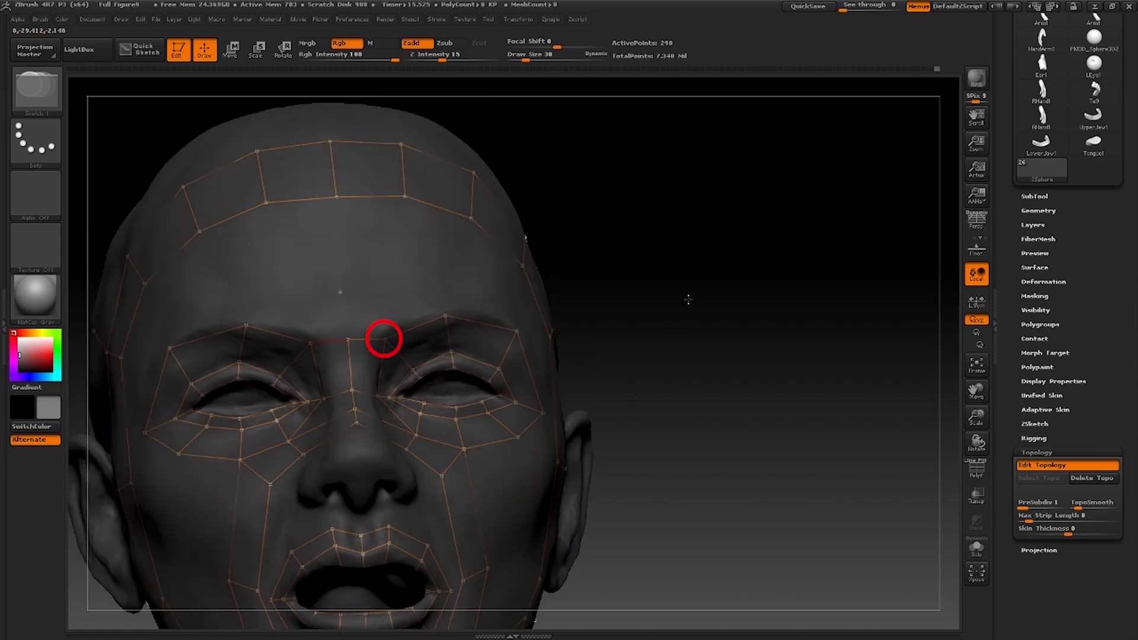
left_click_drag(688, 299, 690, 331)
left_click(346, 190)
left_click(386, 339, "ctrl")
left_click(414, 188)
left_click(448, 313, "ctrl")
left_click(483, 211)
left_click_drag(683, 271, 622, 275)
left_click(514, 327, "ctrl")
left_click(560, 249)
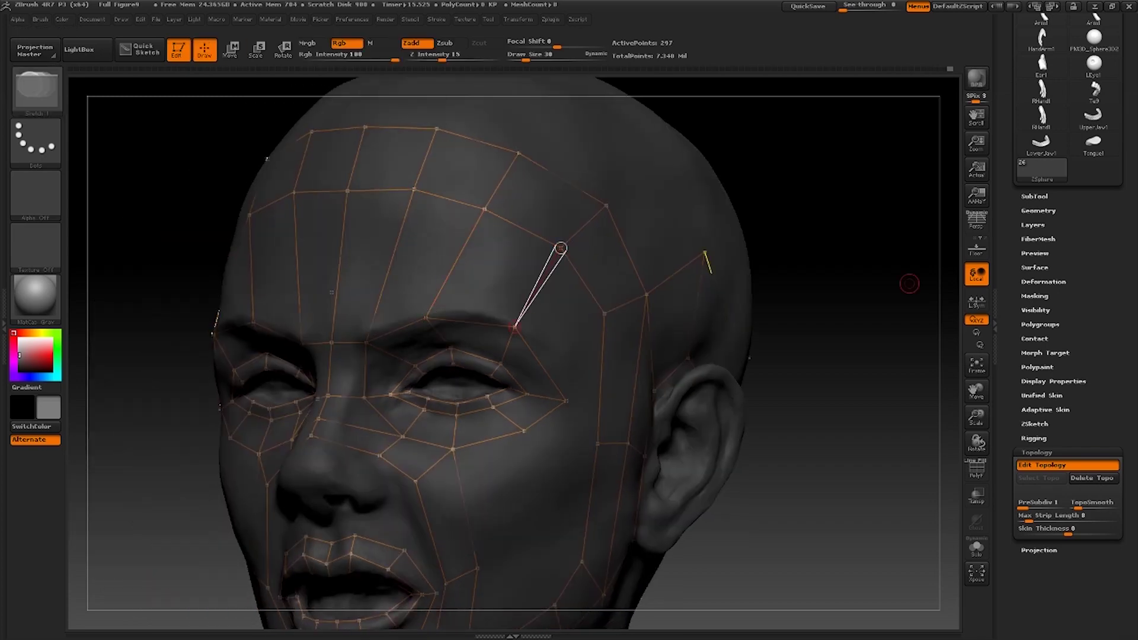
- Link the outer corner of the eye loop to the temple strip and move the linked temple point down
left_click_drag(909, 283, 674, 381)
key("w")
left_click_drag(559, 400, 558, 393)
key("q")
left_click(608, 313)
key("w")
key("q")
key("w")
left_click_drag(609, 313, 612, 344)
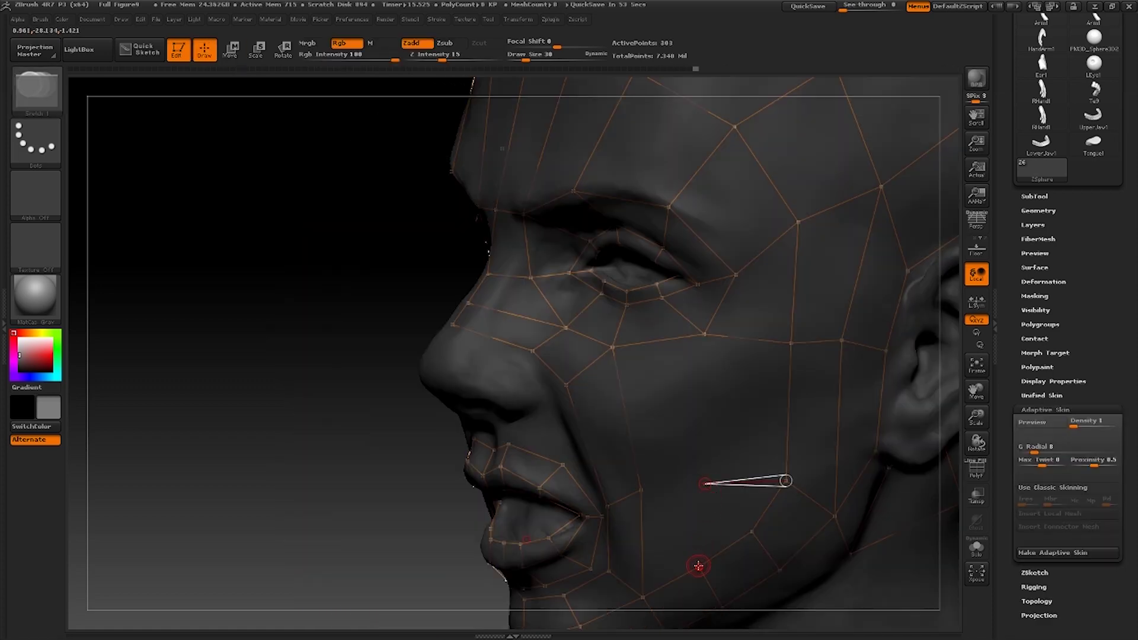
- Connect a new cheek point to the jaw strip, the mouth loop and the under-eye loop to fill the cheek
left_click(698, 566)
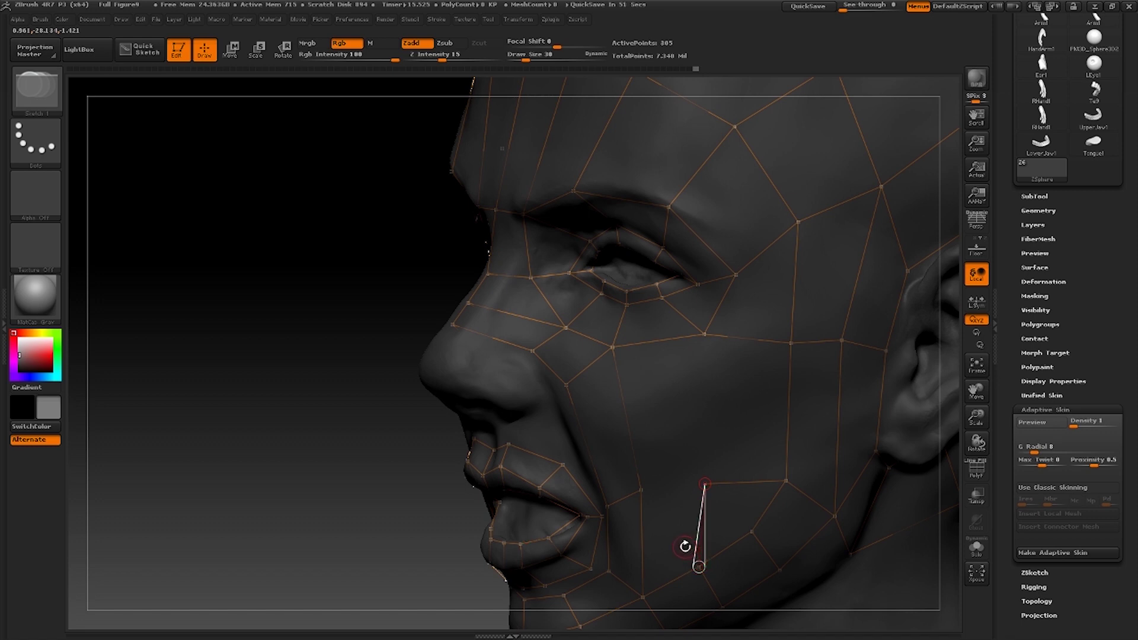
left_click(642, 490)
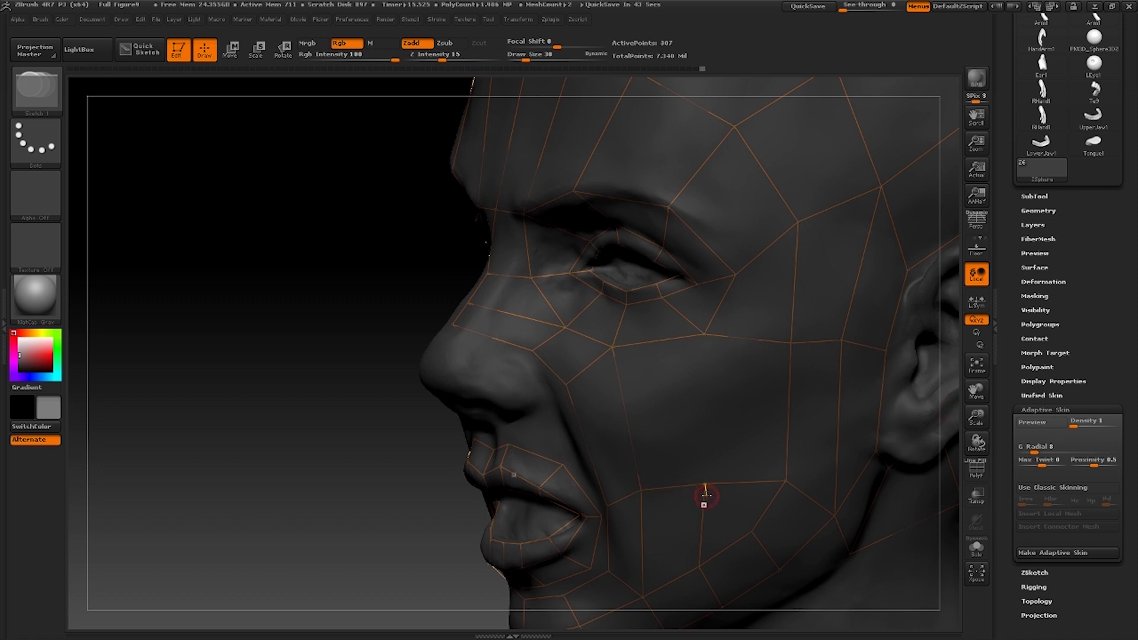
key("w")
key("q")
left_click(704, 335)
left_click(703, 482)
key("ctrl+z")
key("ctrl+z")
left_click(704, 333)
- Move the upper chin loop points downward and begin a new row of points between the chin and the lower lip
key("w")
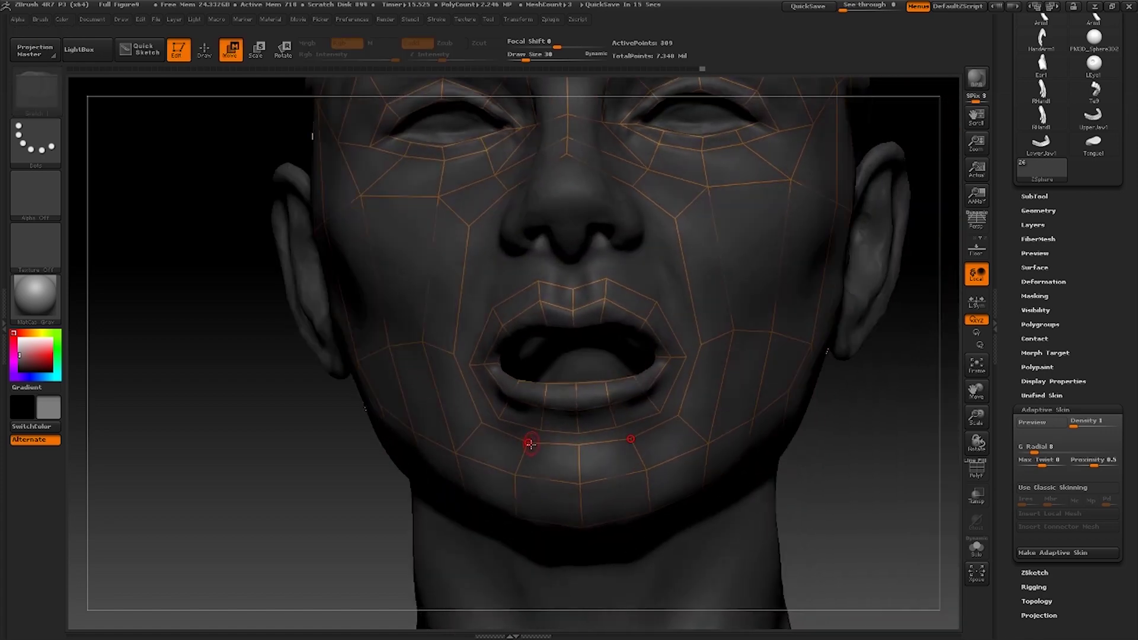
left_click_drag(580, 508, 581, 510)
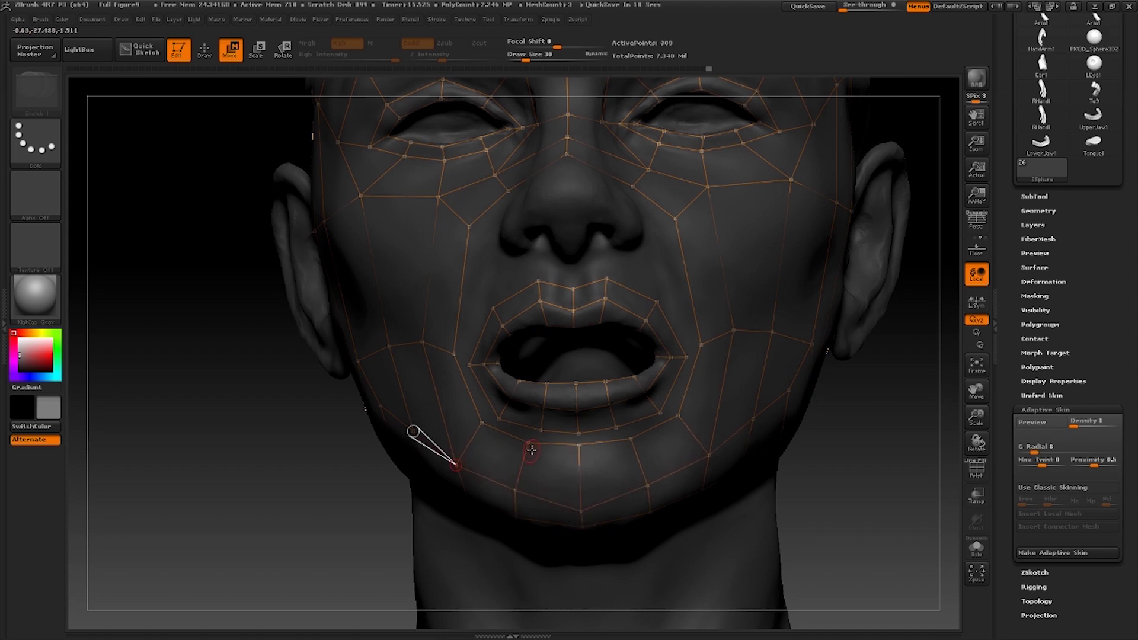
mouse_move(528, 443)
left_mouse_down()
mouse_move(529, 458)
mouse_move(578, 467)
left_mouse_up()
key("q")
left_click(578, 445)
key("w")
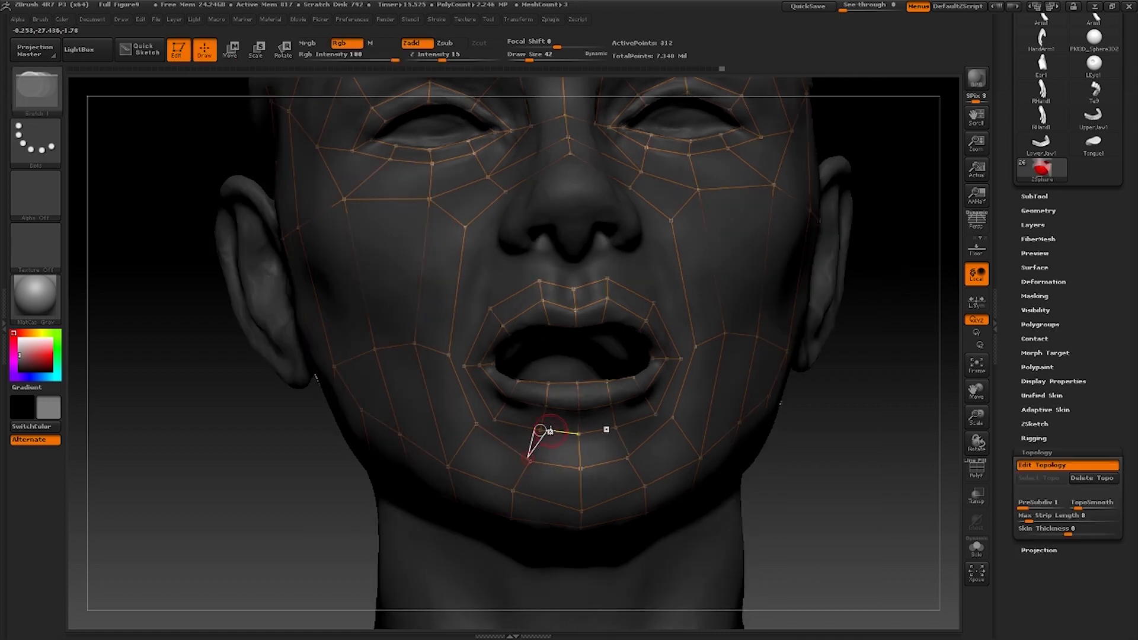
- Lower the chin loop point beneath the mouth corner and extend the new row under the lower lip toward it
key("w")
left_click_drag(476, 424, 476, 442)
key("q")
left_click(494, 420)
key("w")
key("q")
left_click(539, 430)
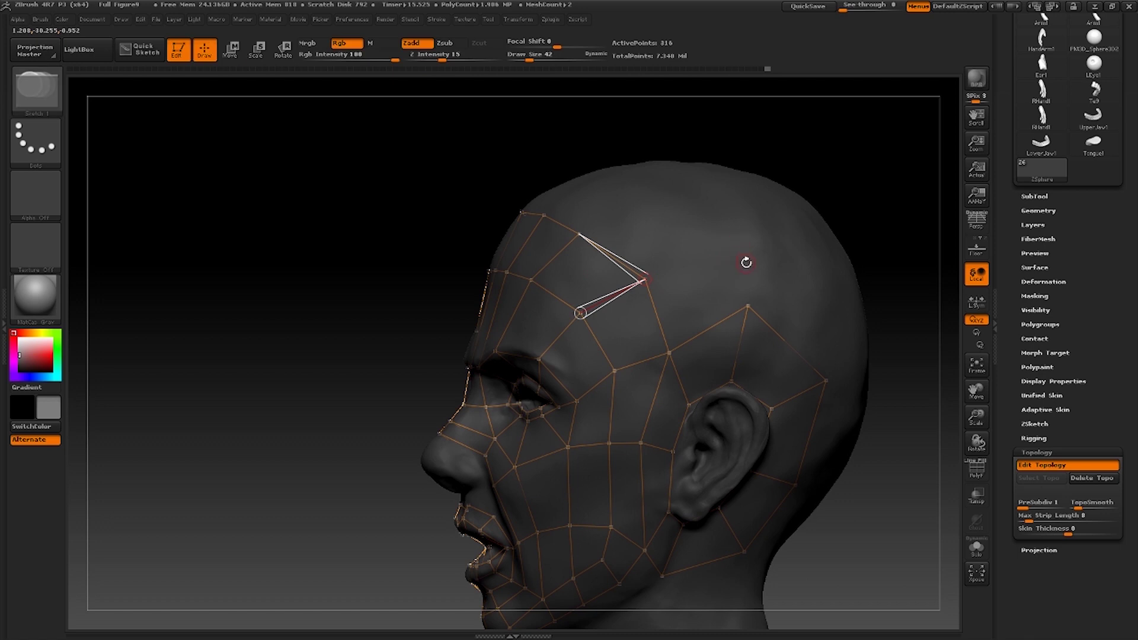
- Extend the head band over the ear with new points and lower the ring point directly above the ear
left_click(742, 269)
left_click(748, 307)
key("w")
left_click_drag(747, 307, 745, 334)
key("q")
left_click(833, 290)
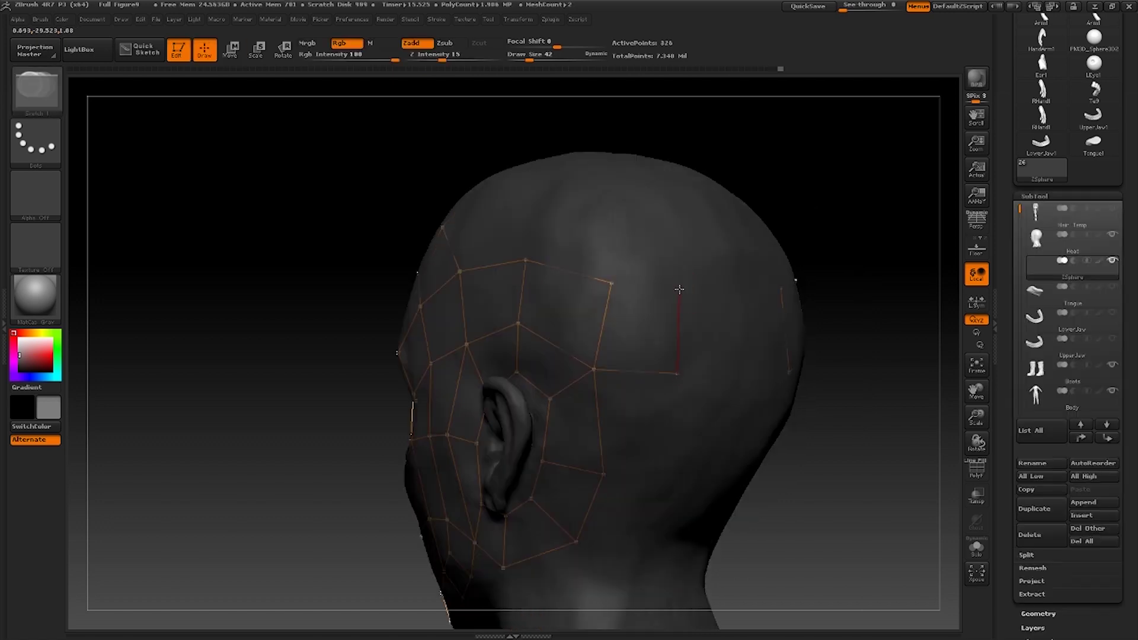
- Continue the head band around the back of the skull and close its faces at the centre line
left_click(611, 282)
left_click_drag(854, 308, 745, 293)
left_click(745, 289)
left_click(746, 290)
left_click(733, 372)
left_click(755, 373)
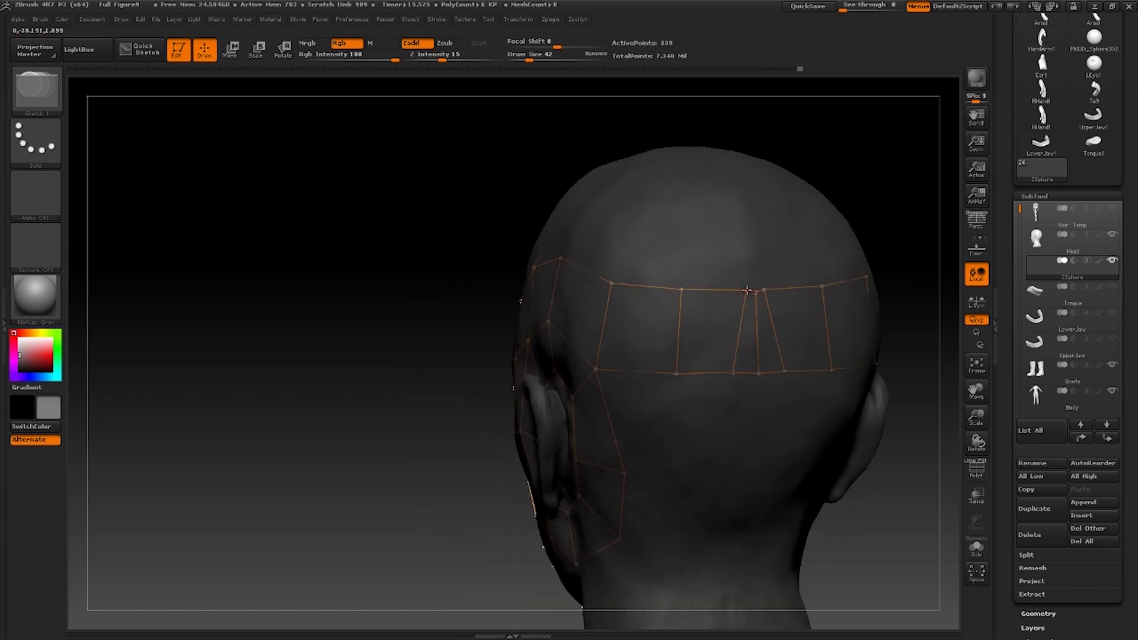
left_click(747, 290)
- Move the band's points on the back of the head outward to even out the face widths
key("w")
left_click_drag(747, 290, 729, 291)
left_click_drag(733, 373, 712, 374)
left_click_drag(682, 291, 657, 288)
left_click_drag(676, 373, 649, 375)
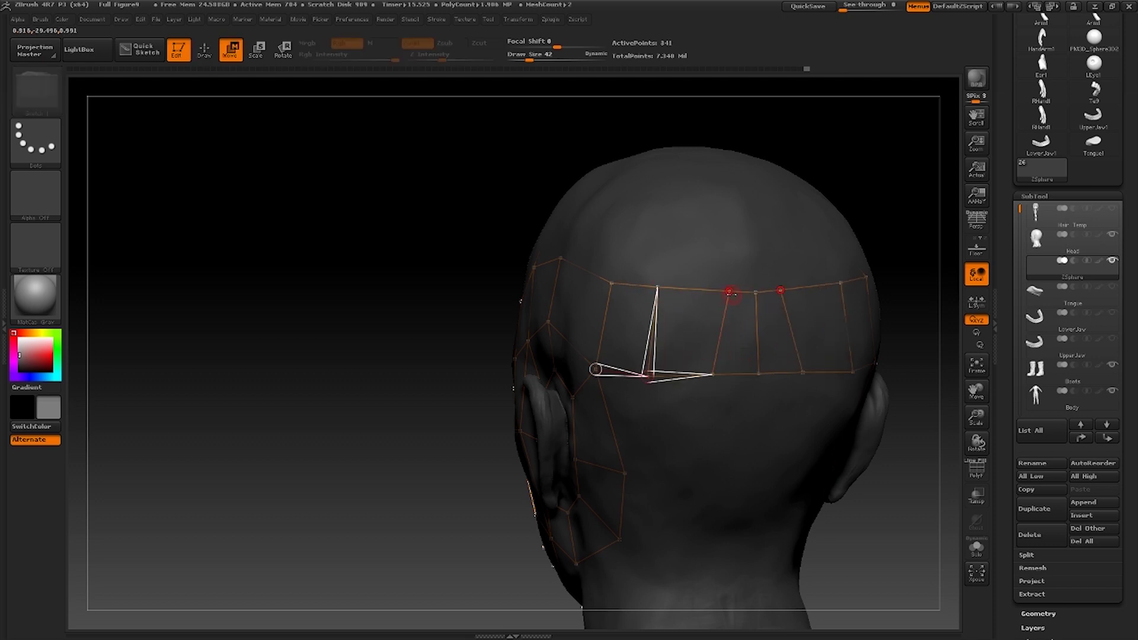
- Start a second row of faces above the head band, running from the side of the skull toward the back
left_click_drag(445, 279, 544, 253)
key("q")
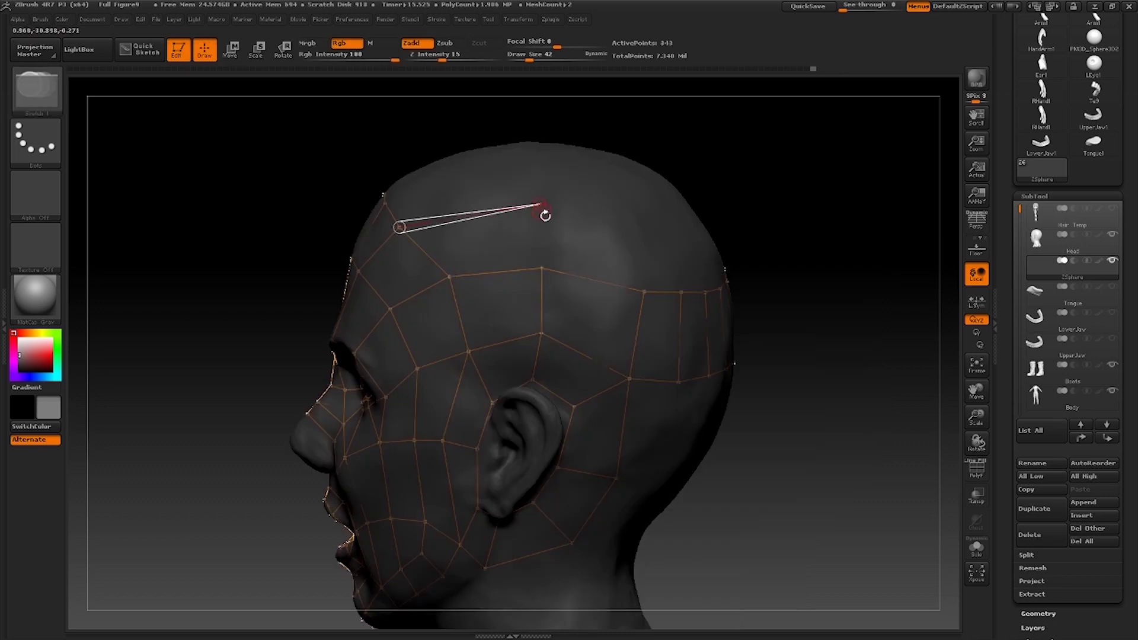
left_click(541, 268)
left_click(642, 223)
left_click(644, 292)
left_click_drag(764, 438, 656, 447)
left_click(713, 223)
left_click(692, 291)
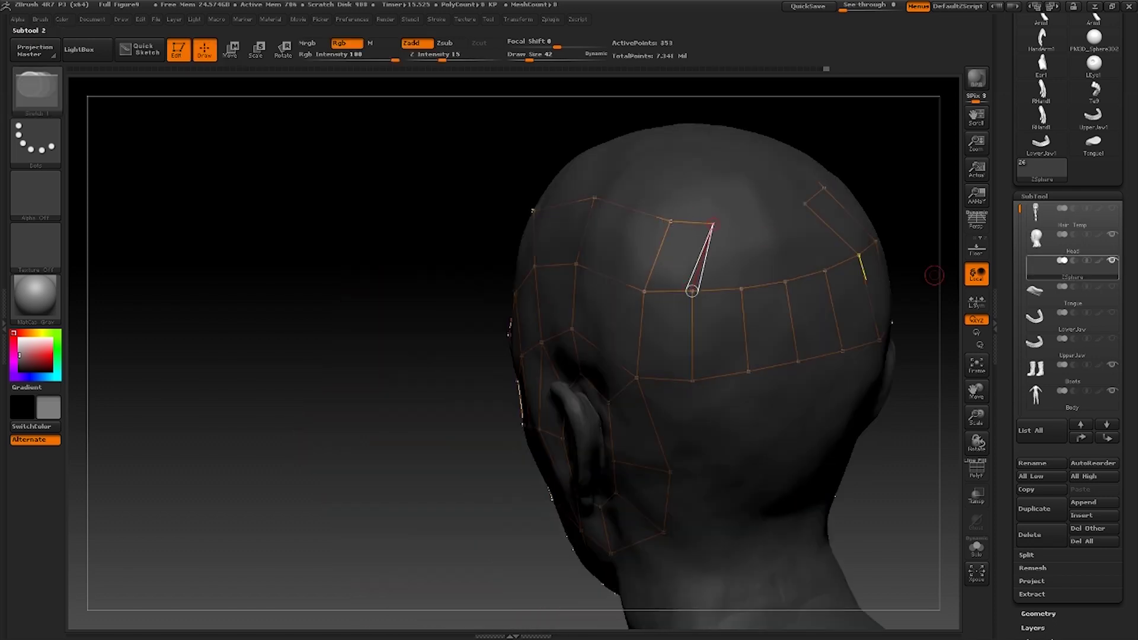
- Continue the upper row across the back of the head, connecting each new point down to the band
left_click(574, 259)
left_click_drag(934, 275, 750, 309)
left_click(624, 257)
left_click(635, 315)
left_click(673, 247)
left_click(685, 305)
- Add the remaining edges of the rows on the back of the crown and move their corner points to smooth the flow
left_click(747, 308)
left_click(708, 308)
left_click(714, 381)
left_click(628, 349)
key("w")
left_click_drag(668, 370, 659, 376)
left_click_drag(706, 316, 679, 332)
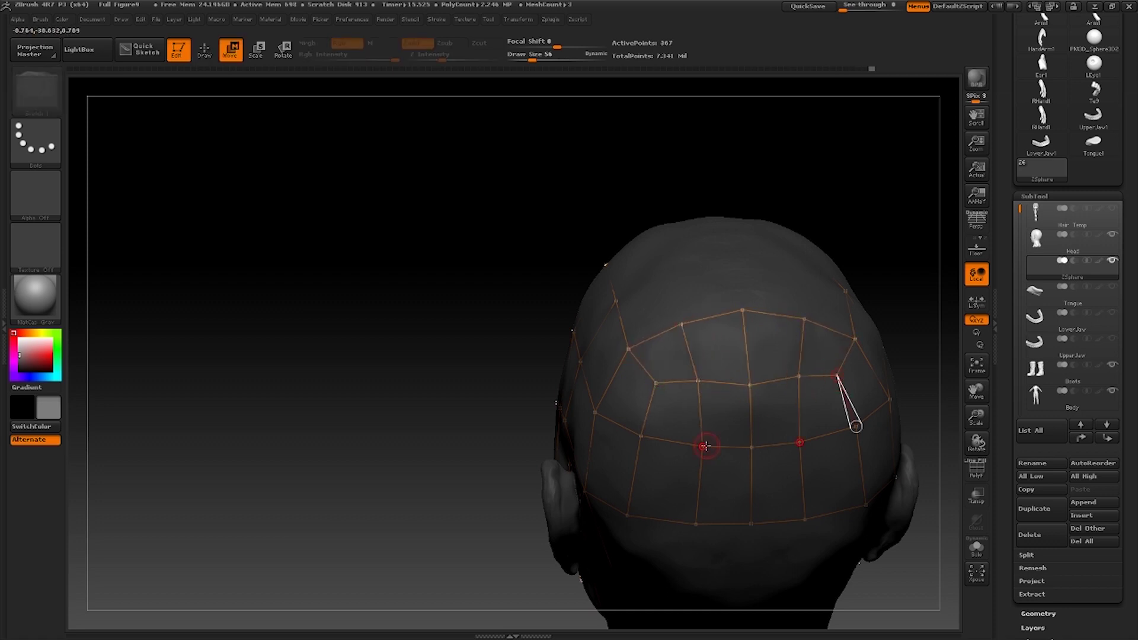
- Bridge the forehead band to the back rows with new points and edges across the side and top of the crown
left_click_drag(332, 368, 509, 367)
key("q")
left_click(419, 355, "ctrl")
left_click(548, 309)
left_click(599, 366)
left_click(665, 317)
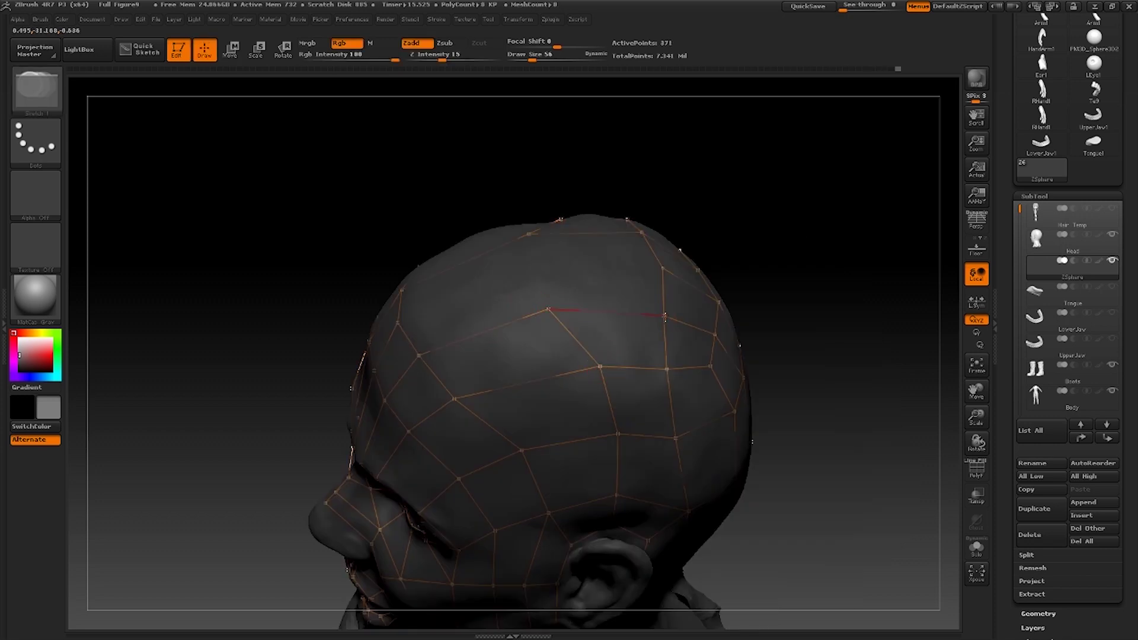
left_click(534, 262)
left_click(662, 267)
left_click(396, 322)
- Move the crown points above the ear and at the side of the forehead to even out the face spacing
key("w")
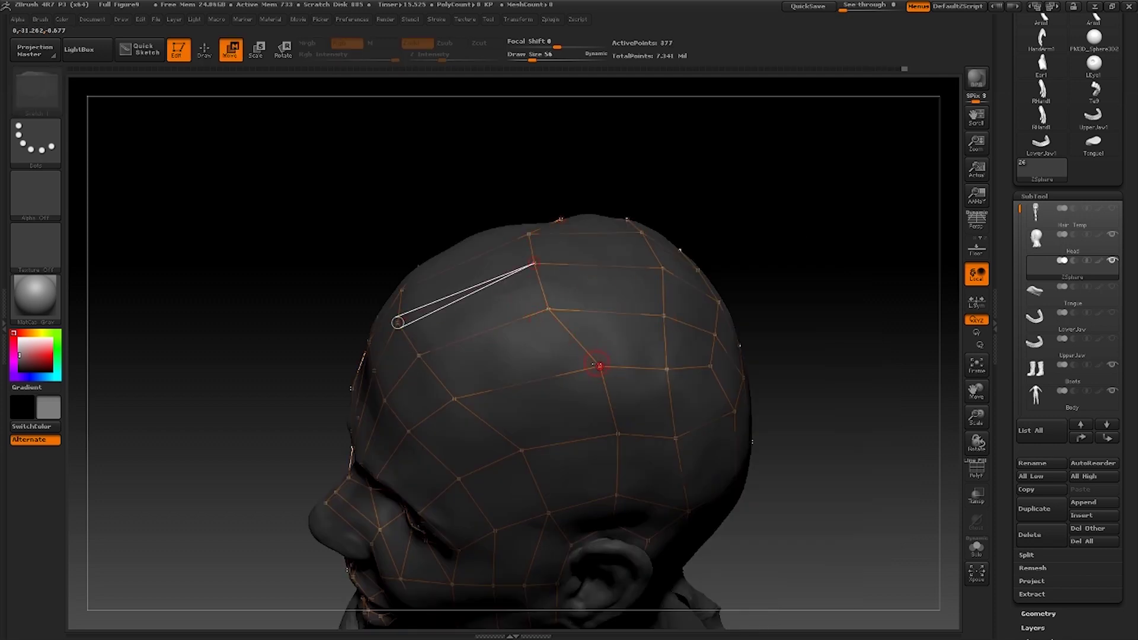
left_click_drag(599, 366, 567, 369)
left_click_drag(617, 434, 591, 436)
left_click_drag(269, 260, 279, 231)
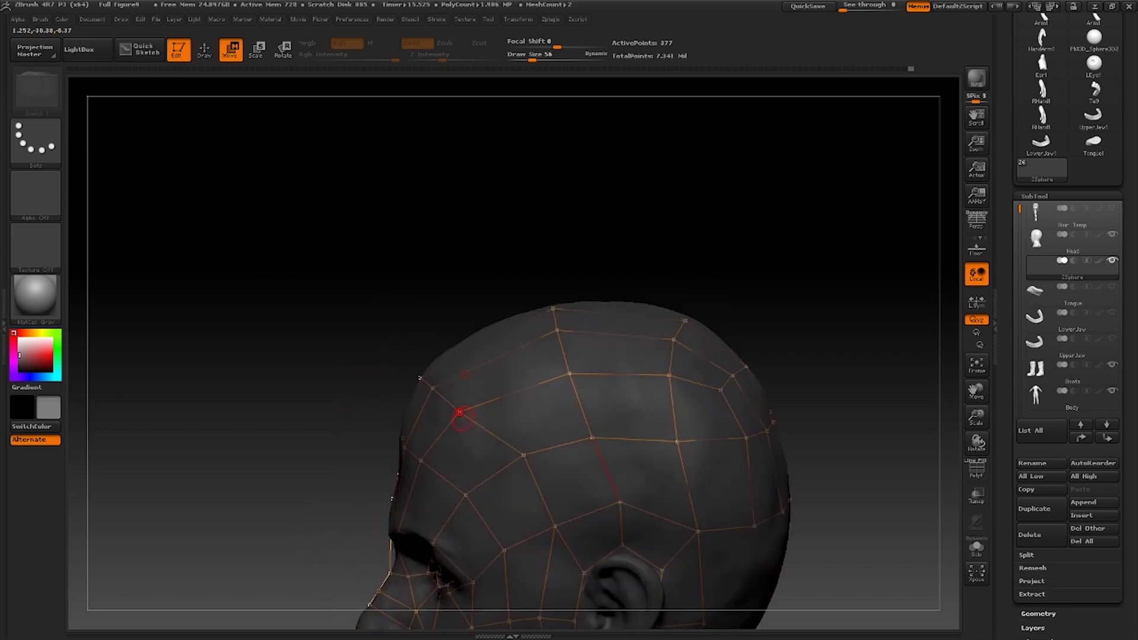
left_click_drag(460, 411, 466, 406)
left_click_drag(296, 332, 397, 332)
left_click_drag(382, 373, 388, 300)
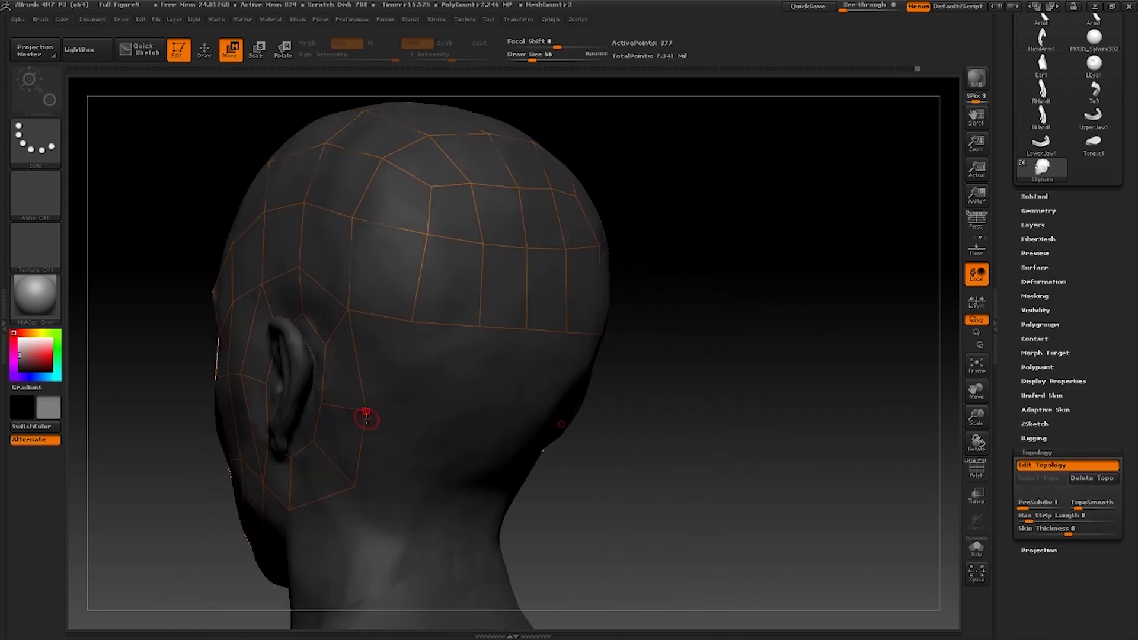
- Extend a row of points from behind the ear across the lower back of the head, connecting them to the band above
key("q")
left_click(366, 412)
left_click(412, 408)
left_click(411, 321)
left_click(462, 409)
left_click(478, 327)
left_click(510, 414)
left_click(526, 332)
left_click_drag(841, 494, 667, 363)
key("ctrl+z")
key("ctrl+z")
key("ctrl+z")
- Build the nape row from the back centre toward the ear, connecting each new point up to the row above
left_click(555, 292)
left_click(564, 210)
left_click(545, 368)
key("ctrl+z")
left_click(543, 370)
left_click(507, 375)
left_click(503, 291)
left_click(463, 382)
left_click(457, 292)
left_click(431, 378)
- Move the nape row's points slightly to even out its lower edge
key("w")
left_click_drag(462, 382, 463, 375)
left_click_drag(507, 374, 504, 372)
left_click_drag(541, 370, 540, 374)
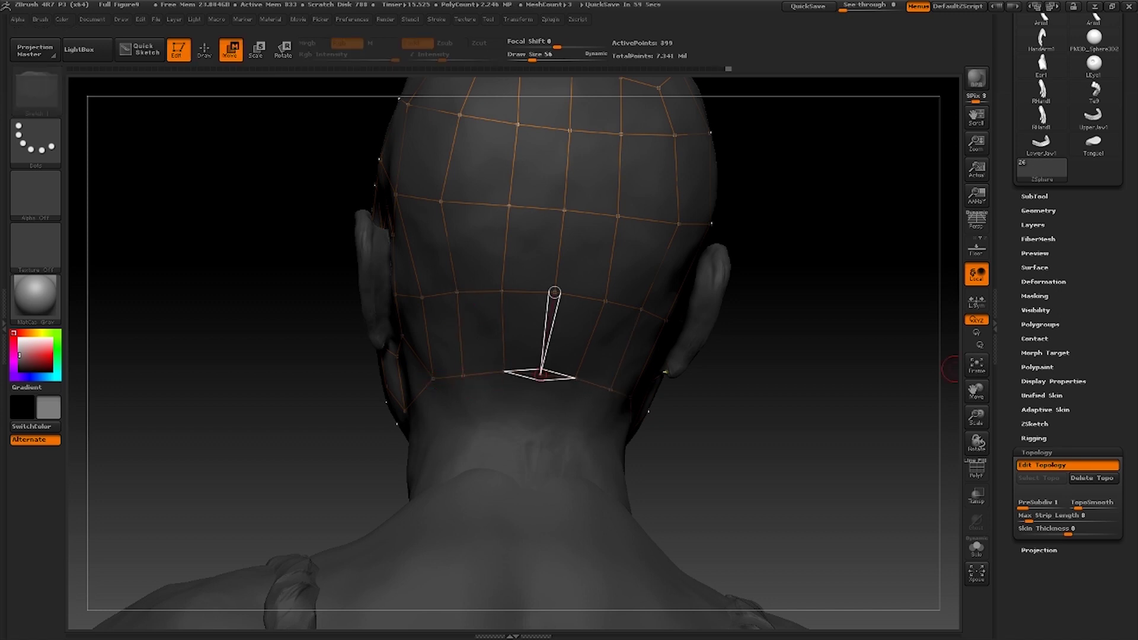
- Add a row of faces on the upper back of the neck, from behind the jaw toward the centre line
left_click_drag(705, 441, 815, 447)
key("q")
left_click(449, 380)
left_click(453, 439)
left_click(493, 437)
left_click(494, 380)
left_click_drag(681, 447, 580, 446)
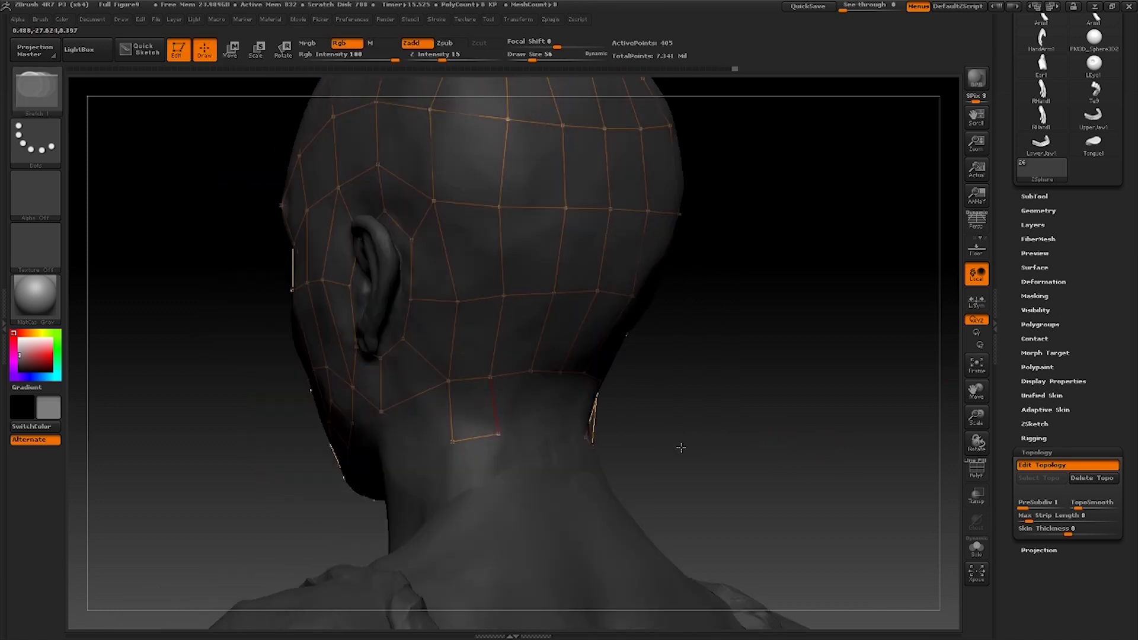
left_click(525, 432)
left_click(531, 375)
left_click(554, 435)
left_click_drag(711, 424, 660, 419)
key("ctrl+z")
left_click(536, 428)
left_click(561, 432)
- Undo the last edges at the back of the neck and redraw the central points connected up to the nape row
left_click_drag(758, 462, 715, 437)
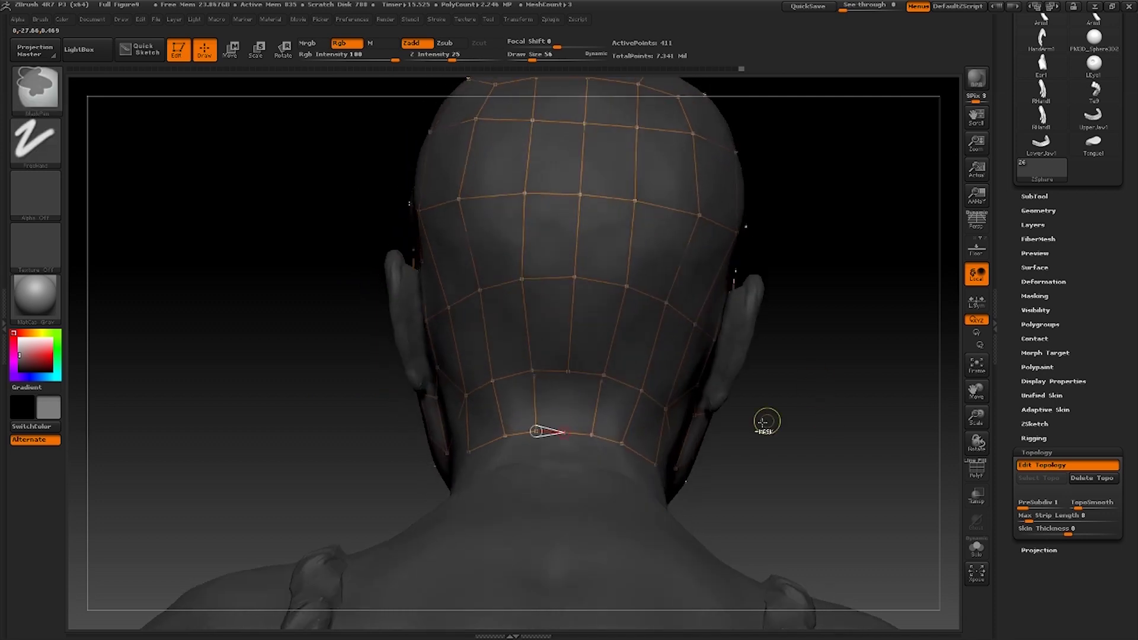
key("ctrl+z")
key("ctrl+z")
key("ctrl+z")
left_click(535, 431)
left_click(532, 372)
left_click(564, 433)
left_click(568, 372)
- Add another row of points lower on the back of the neck, connecting each one to the row above
left_click(563, 461)
left_click(534, 457)
left_click(535, 431)
left_click(505, 461)
left_click(505, 436)
left_click(469, 468)
left_click(469, 452)
- Connect the side of the neck below the ear and move the jawline and under-jaw points to smooth their flow
left_click(494, 426)
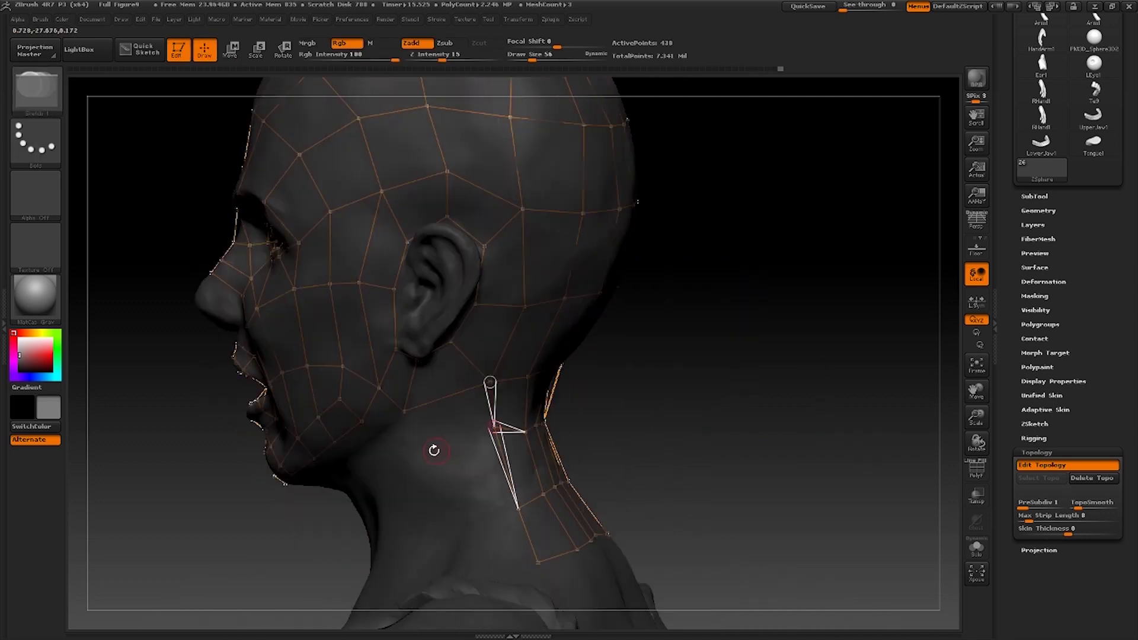
left_click(427, 449)
left_click(404, 414)
key("w")
left_click_drag(404, 413, 420, 405)
left_click_drag(626, 382, 654, 369)
left_click_drag(361, 422, 389, 382)
left_click_drag(419, 405, 433, 403)
left_click_drag(328, 444, 335, 448)
left_click_drag(303, 463, 309, 469)
left_click_drag(638, 425, 602, 421)
left_click_drag(420, 447, 444, 437)
- Add new points and edges beneath the jaw on the side of the neck and adjust the neighbouring jaw points
left_click(372, 422)
key("q")
left_click(401, 432)
left_click(426, 401)
left_click(361, 467)
key("w")
left_click_drag(378, 378, 382, 379)
left_click_drag(426, 401, 422, 398)
left_click_drag(646, 409, 694, 373)
left_click_drag(646, 332, 717, 266)
- Build faces down the front of the neck from the under-chin row and continue them around the side below the jaw
key("q")
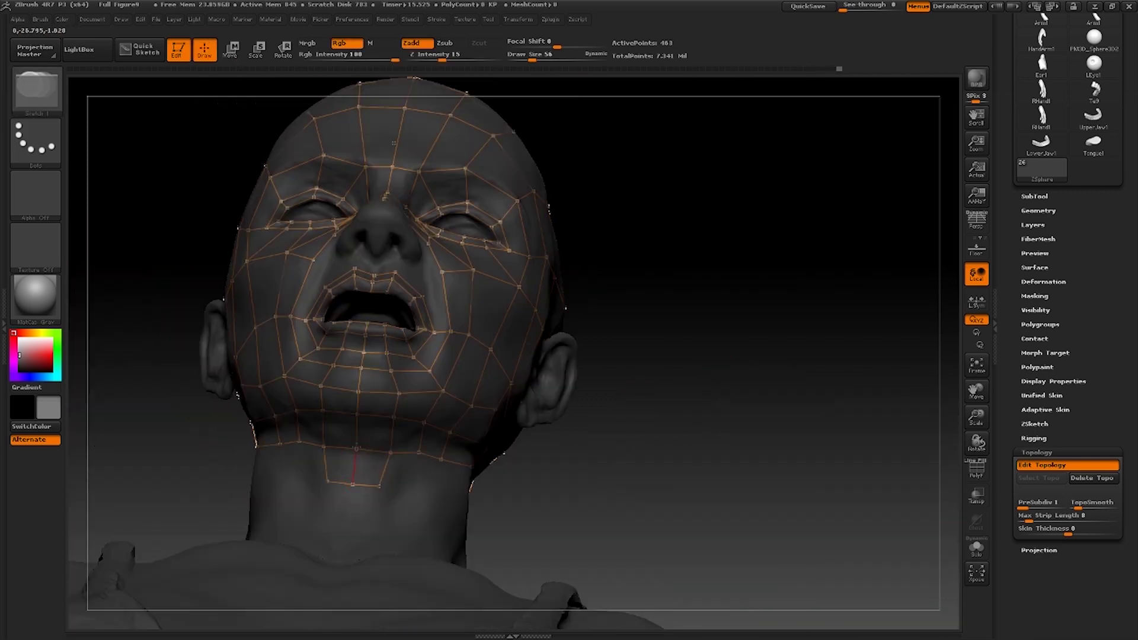
left_click(399, 506)
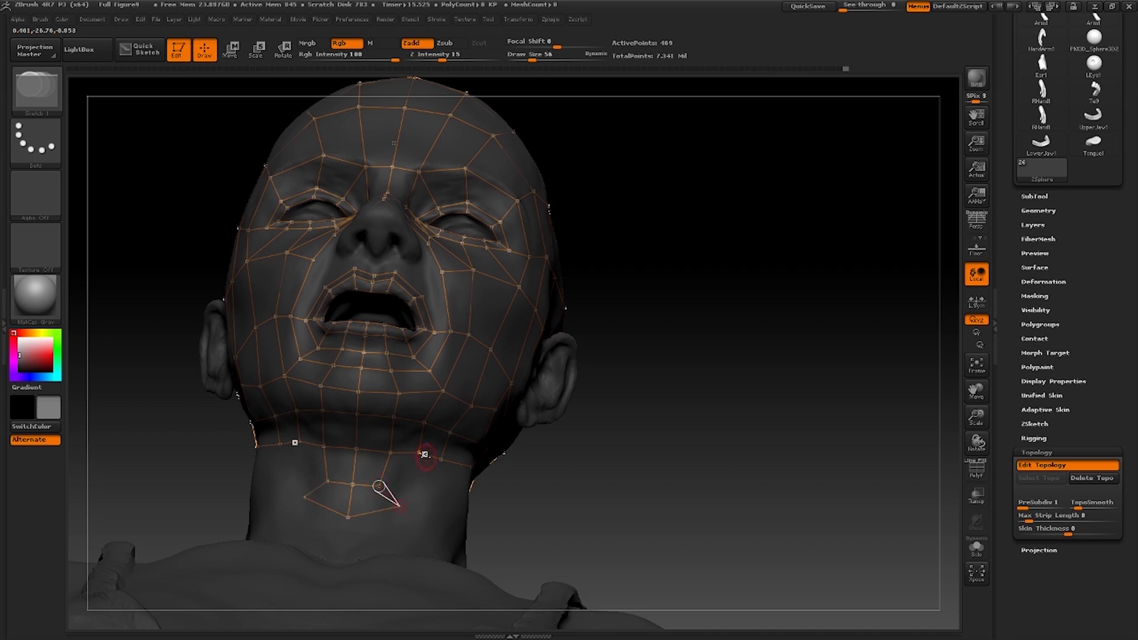
left_click(326, 484)
left_click(375, 488)
key("w")
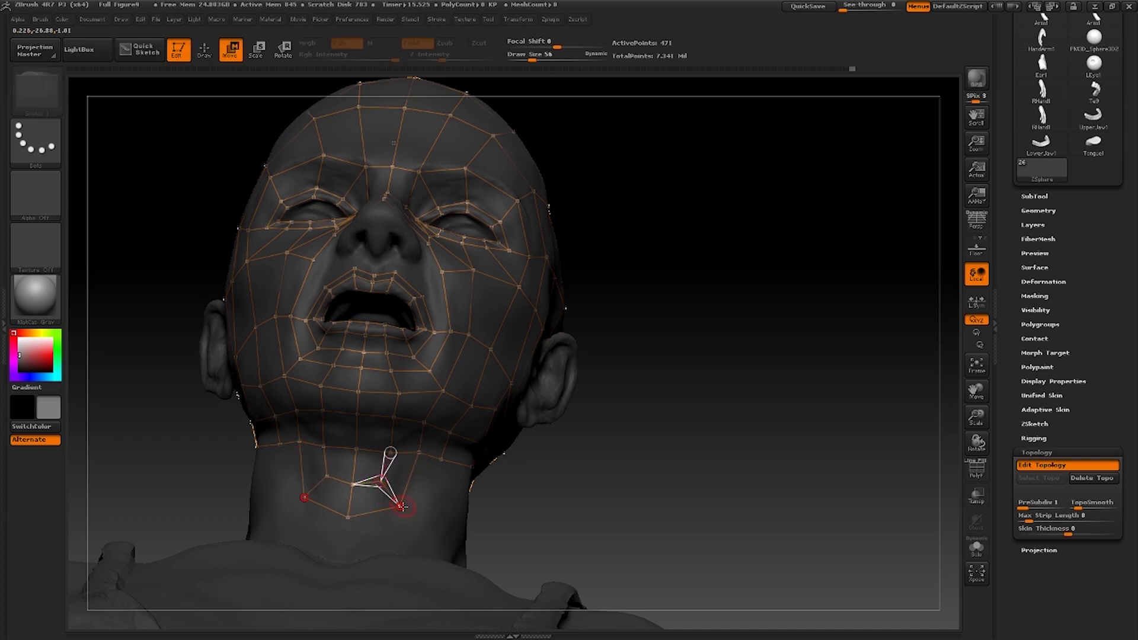
key("q")
left_click_drag(628, 468, 528, 486)
left_click(482, 498)
left_click_drag(599, 496, 533, 516)
- Move the point below the ear slightly to even out the faces on the side of the neck
key("w")
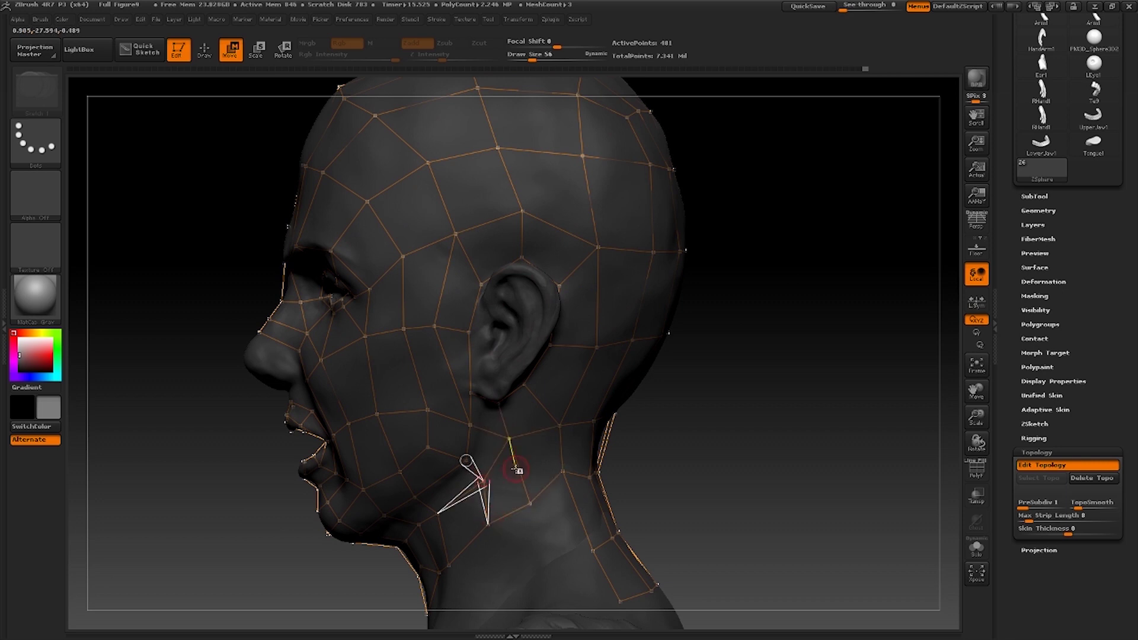
left_click_drag(510, 439, 514, 439)
left_click_drag(784, 404, 771, 374)
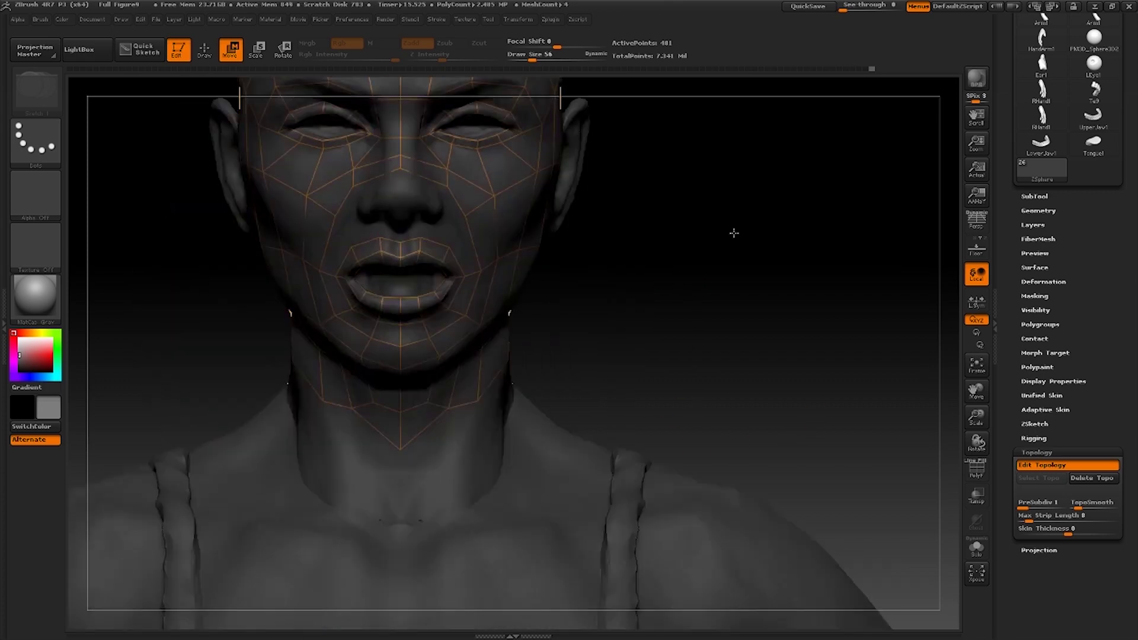
left_click_drag(732, 233, 640, 326)
- Extend the lower neck row from the throat around the side and out onto the top of the shoulder
key("q")
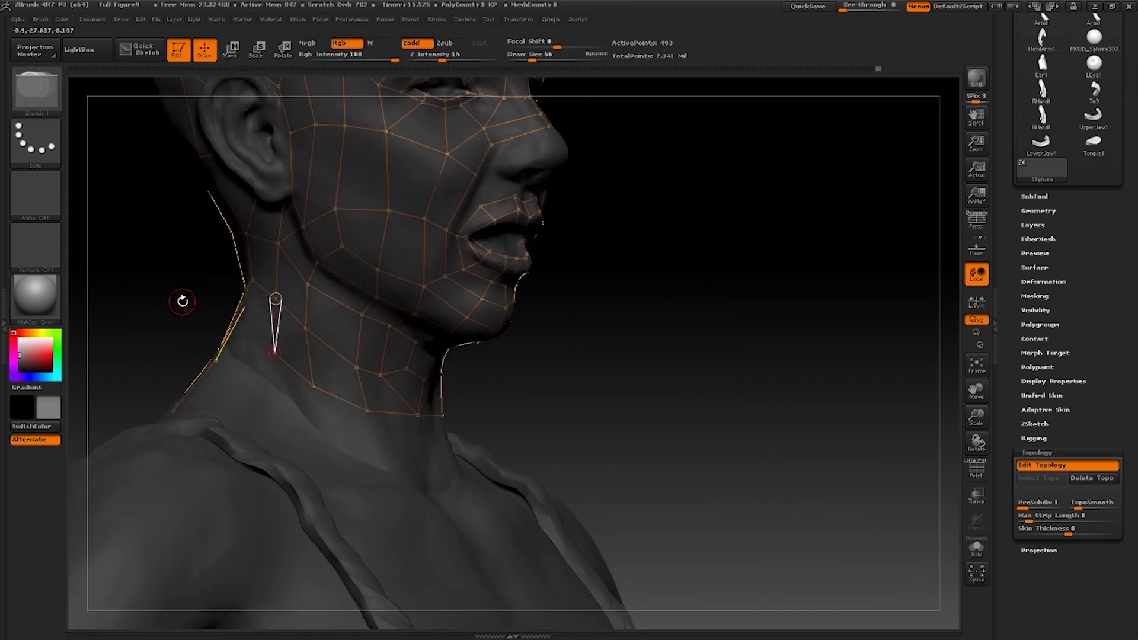
left_click_drag(178, 299, 265, 360)
left_click(213, 360)
key("w")
key("q")
left_click(278, 406)
left_click(319, 422)
left_click(315, 386)
- Continue the bottom neck row across the front of the throat and connect its centre point to the row above
key("w")
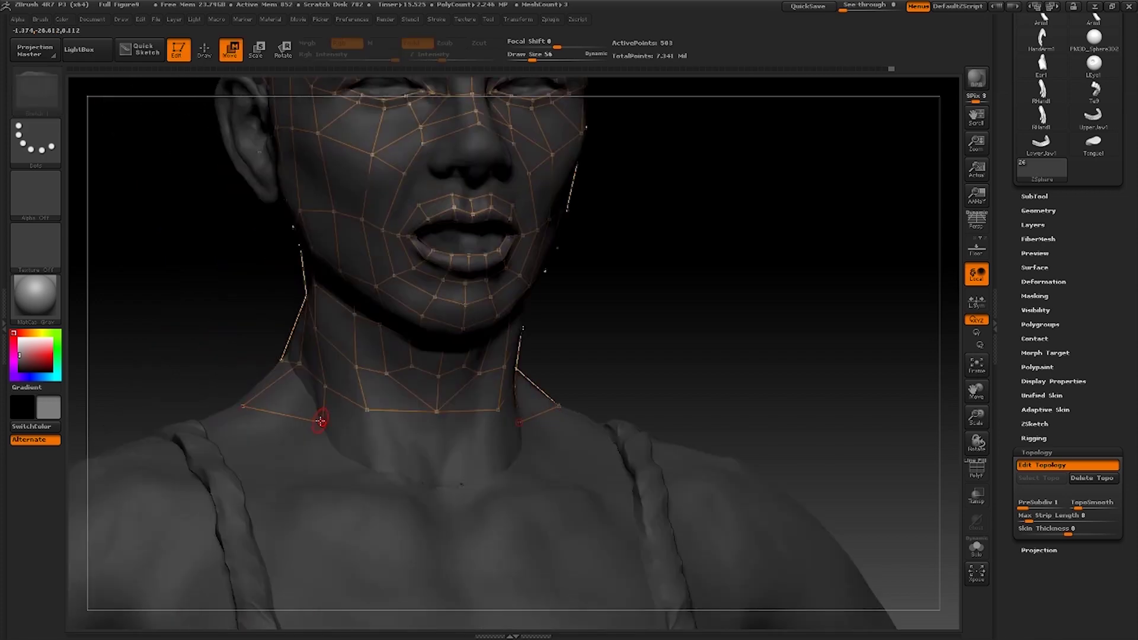
key("q")
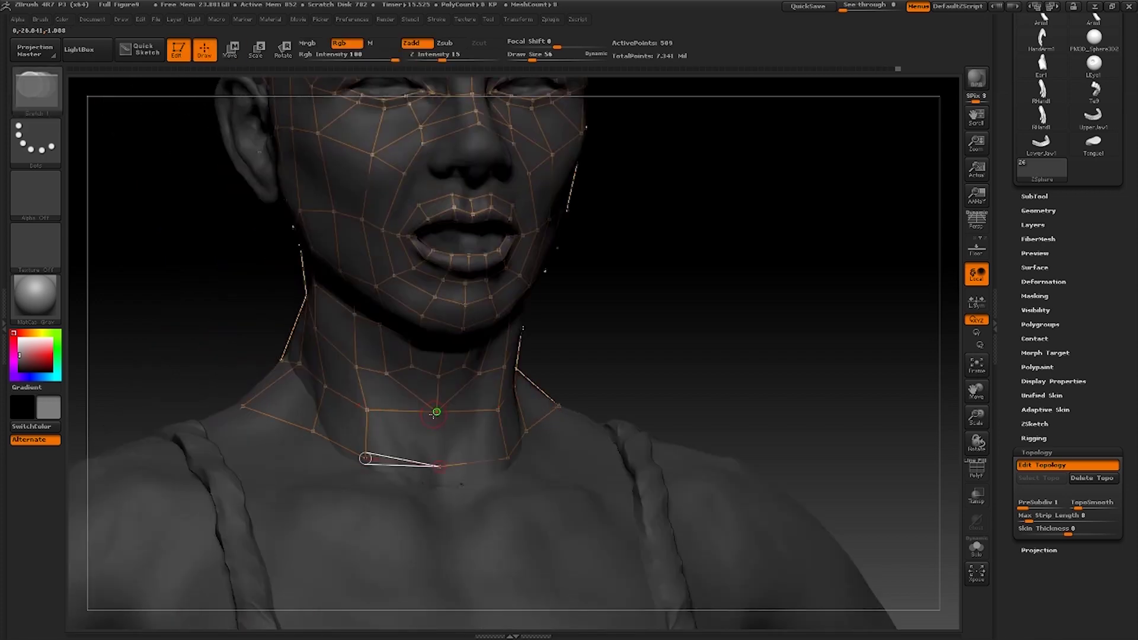
left_click(436, 413)
left_click_drag(800, 354, 792, 347)
- Insert an edge column from the outer upper eyelid through the brow and up the side of the forehead
key("w")
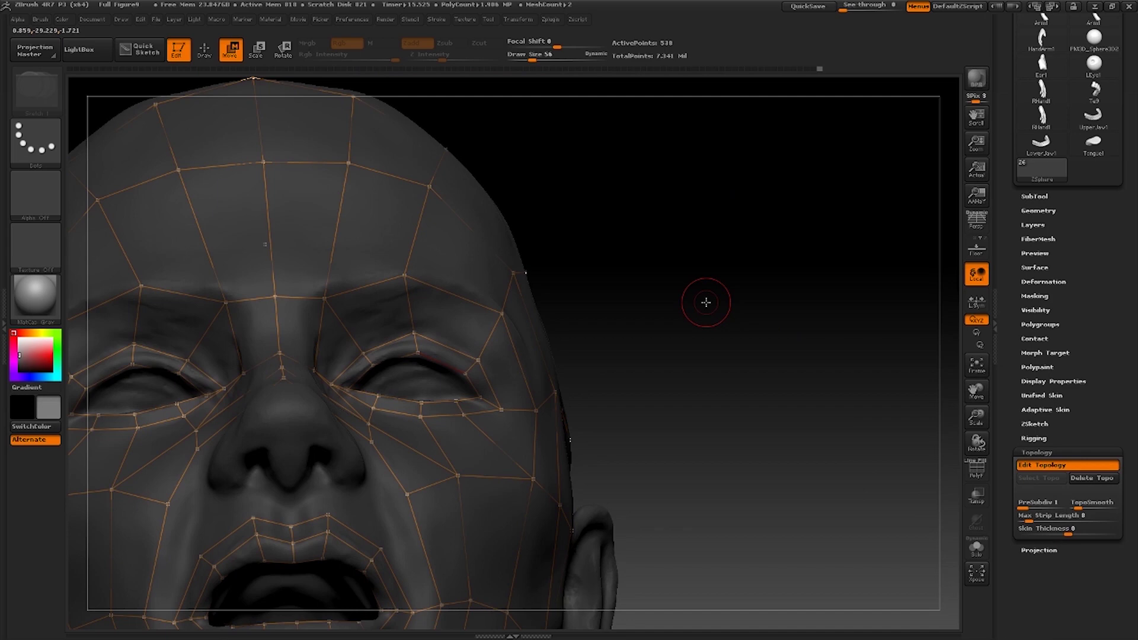
key("q")
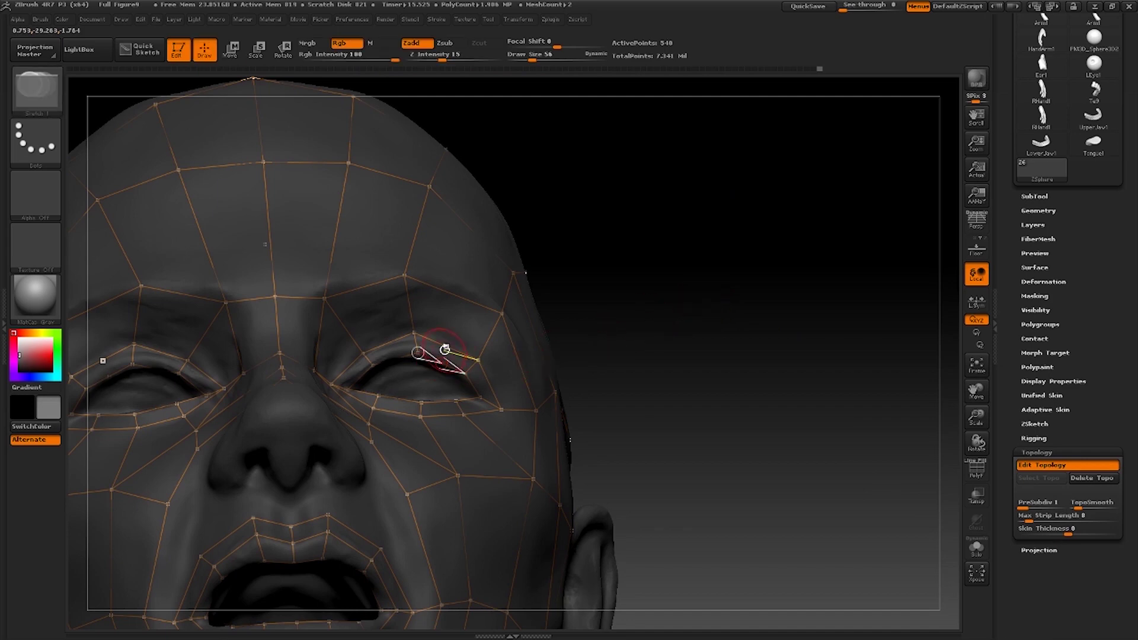
left_click(455, 296)
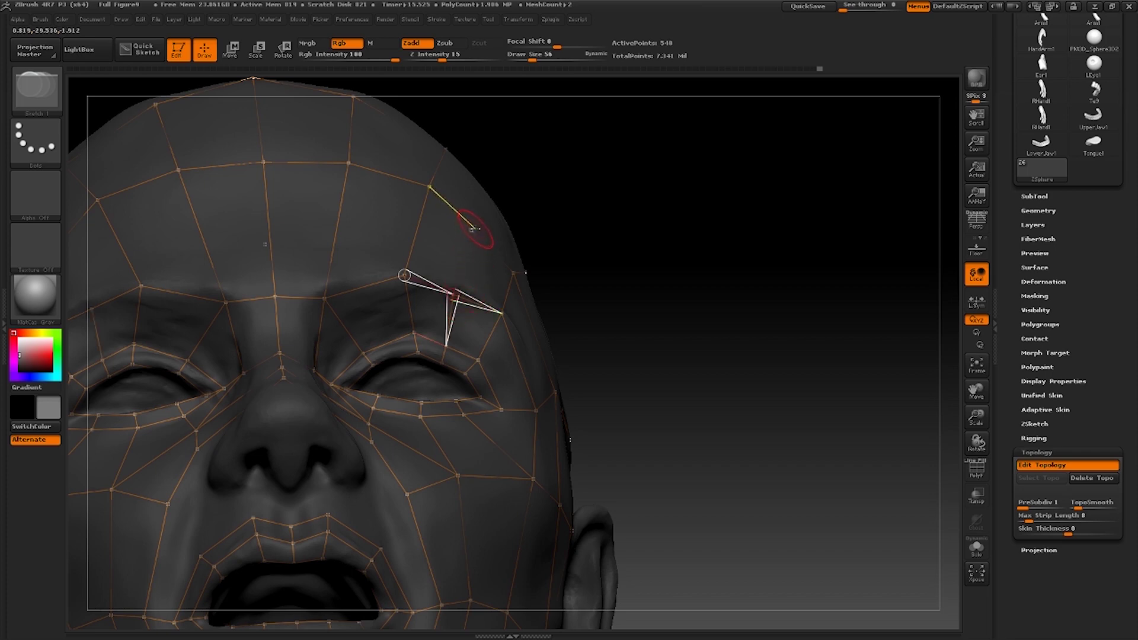
left_click(473, 230)
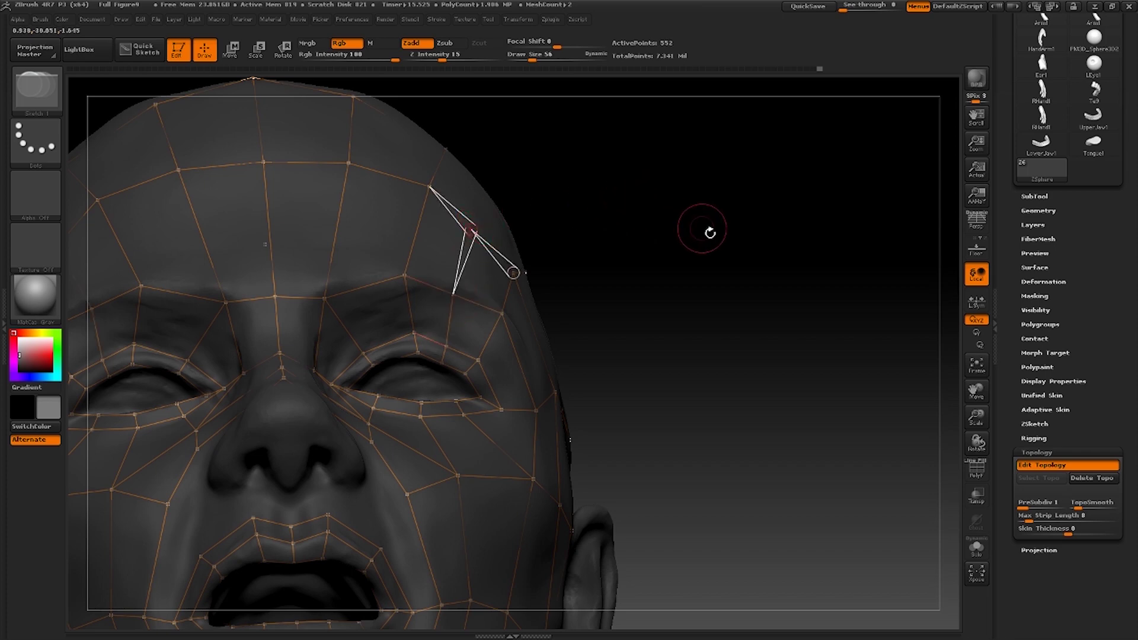
- Insert an edge column from the inner upper eyelid through the brow to the forehead and adjust its brow point
left_click_drag(780, 253, 384, 361)
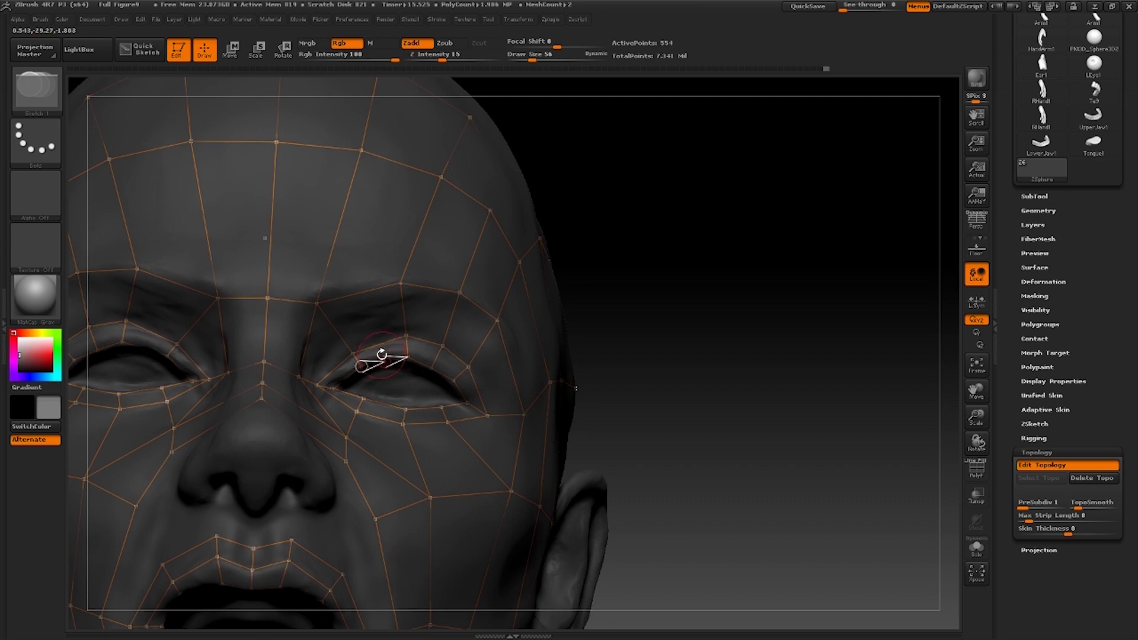
left_click(379, 344)
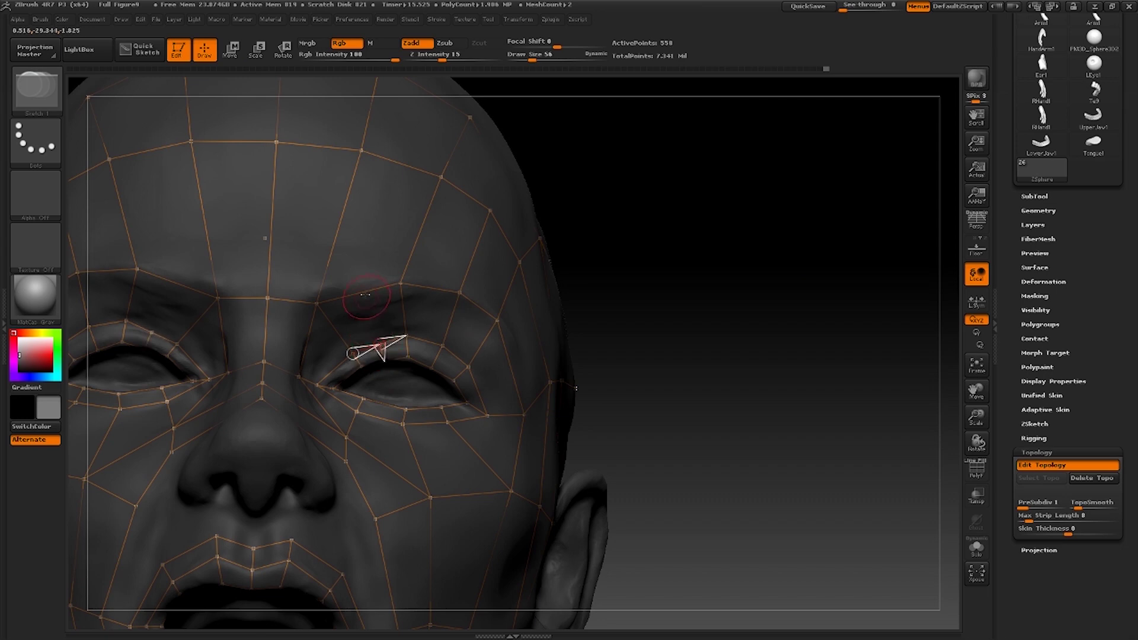
left_click(362, 291)
left_click(392, 162)
key("w")
left_click_drag(355, 297, 357, 289)
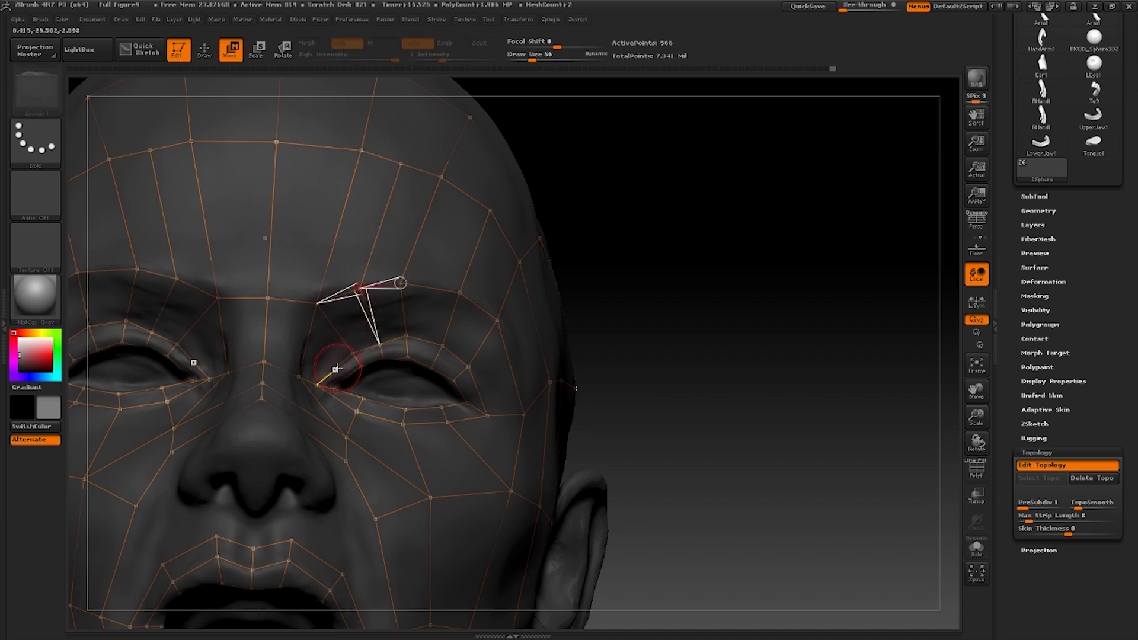
- Split the faces between the inner eye corner and the nose bridge with a new edge row to the centre line
key("q")
key("w")
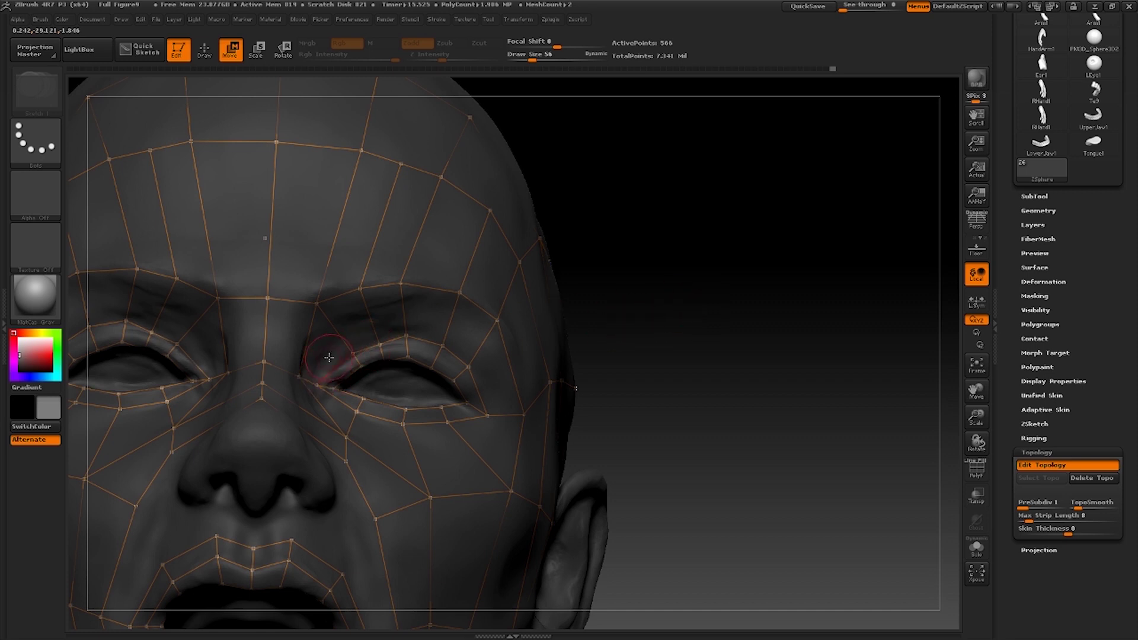
key("q")
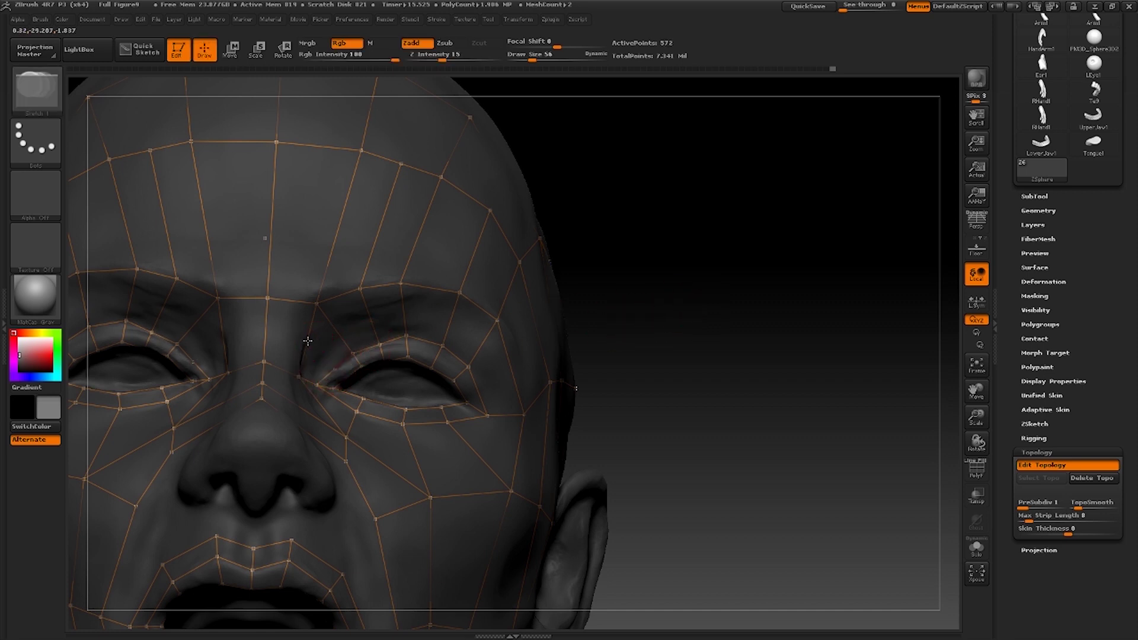
left_click(307, 341)
left_click(266, 330)
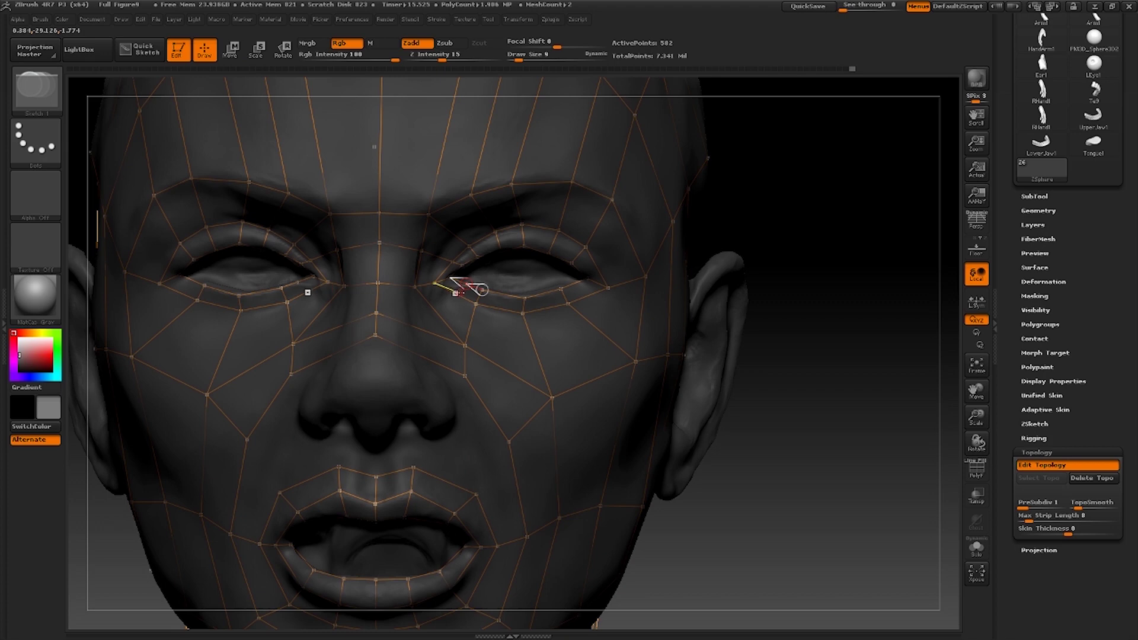
- Insert an edge row from the inner lower eyelid to the nose bridge and move the lid point beside the eye corner
left_click(438, 314)
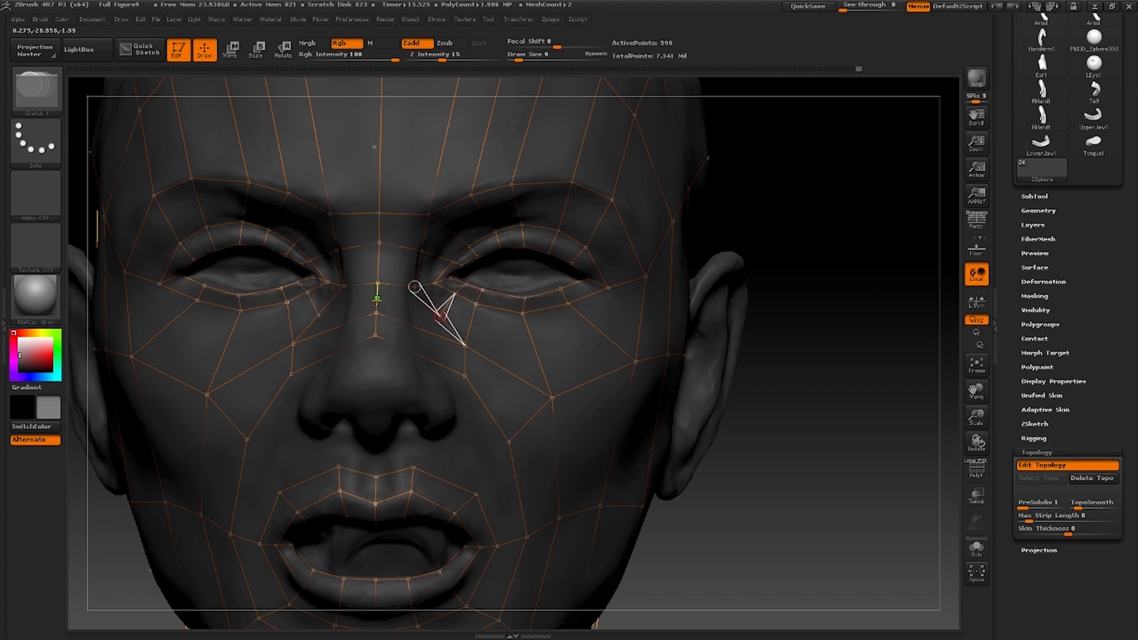
left_click(376, 311)
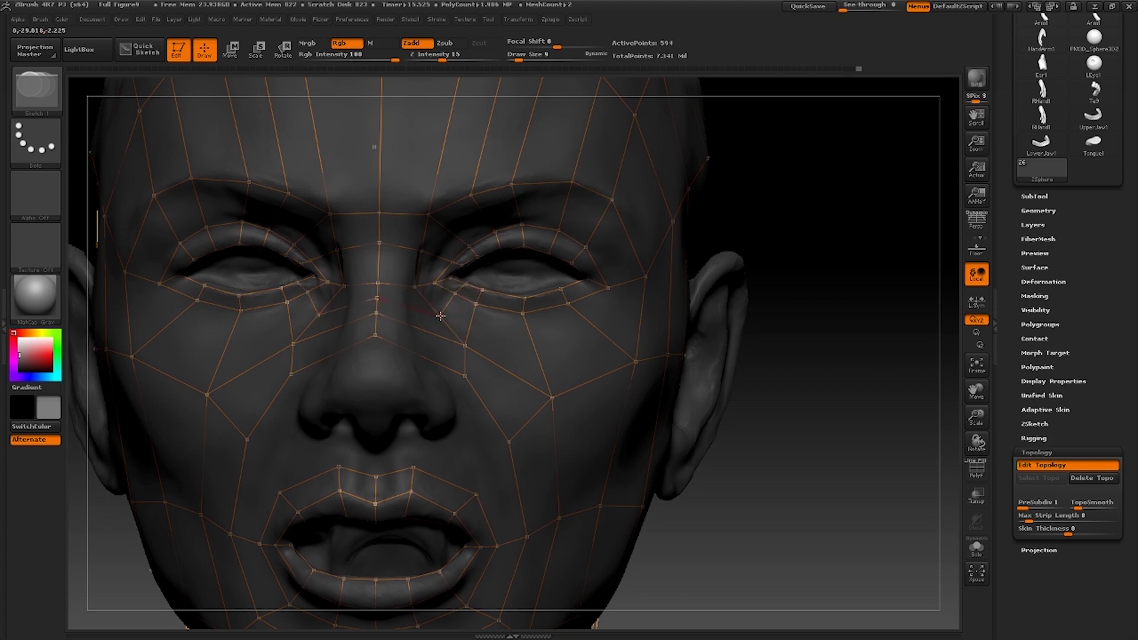
key("w")
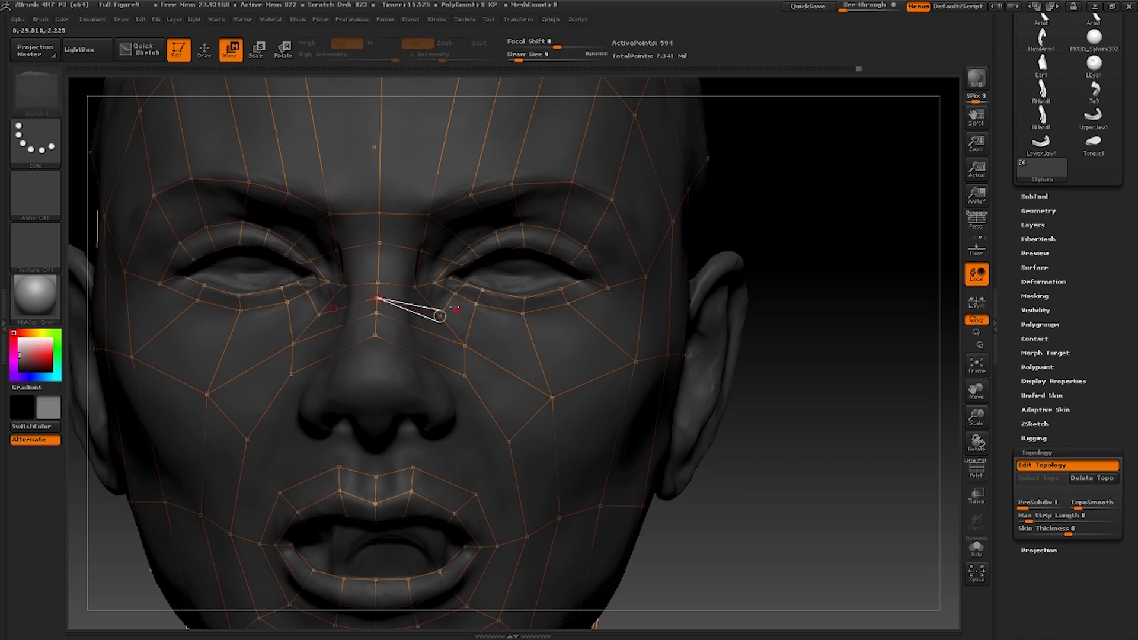
mouse_move(454, 294)
left_mouse_down()
mouse_move(466, 285)
mouse_move(479, 306)
left_mouse_up()
- Insert an edge column from the lower eyelid down toward the cheek and adjust its cheek point
key("q")
left_click(504, 296)
left_click(500, 311)
left_click(504, 370)
left_click(487, 409)
key("w")
left_click_drag(505, 371, 505, 374)
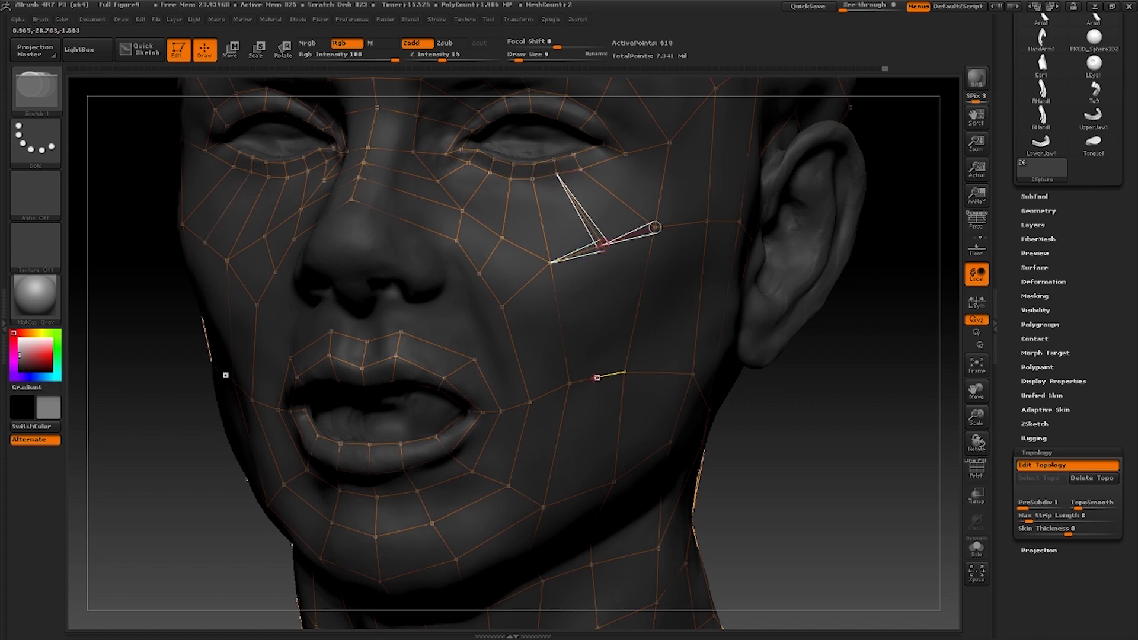
- Carry the edge column from the outer lower eyelid down through the cheek, jaw and neck, and adjust its neck point
left_click(595, 378)
left_click(580, 495)
mouse_move(823, 498)
left_mouse_down()
mouse_move(922, 409)
mouse_move(913, 189)
left_mouse_up()
key("w")
key("q")
left_click(557, 328)
left_click(566, 380)
left_click(567, 447)
left_click(504, 514)
left_click_drag(454, 412, 468, 436)
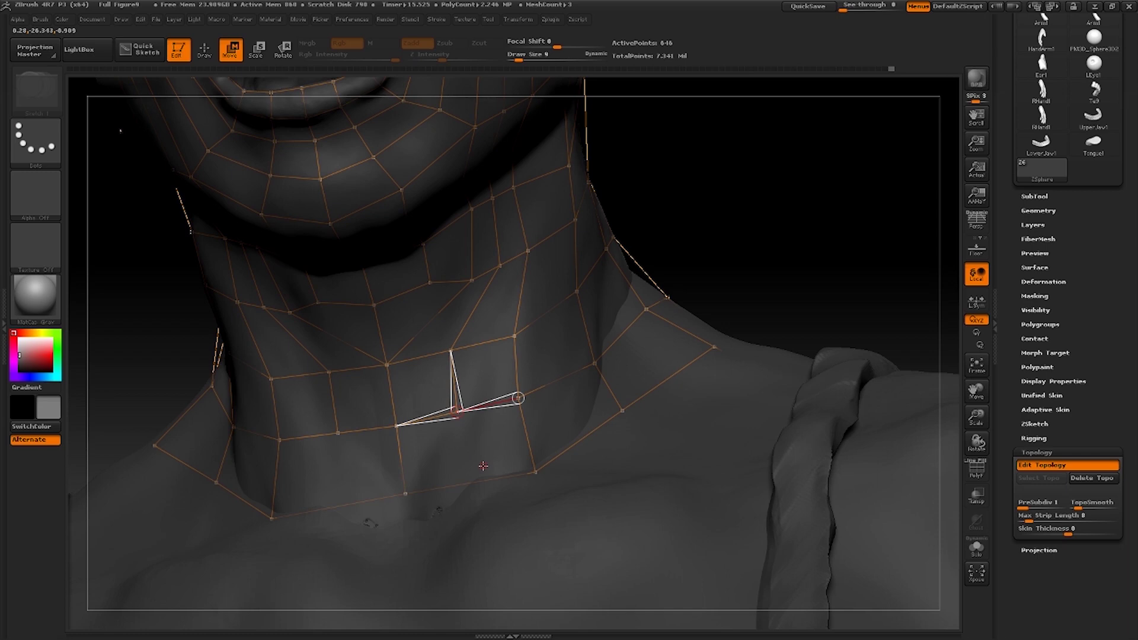
key("q")
key("w")
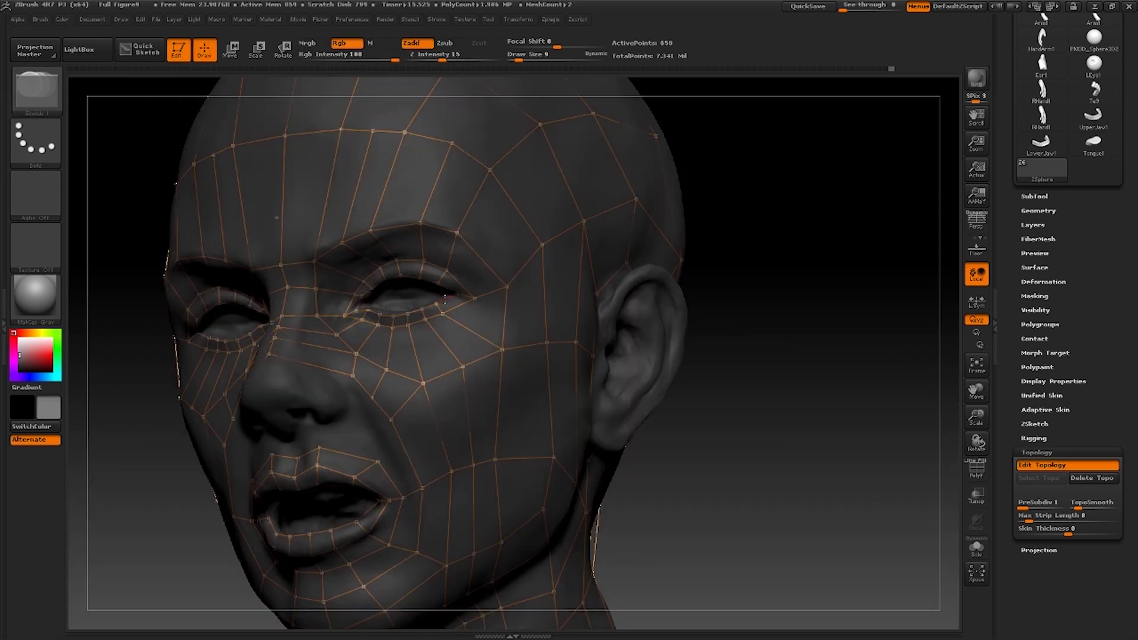
- Insert an edge row from the outer eye corner across the temple to the front of the ear
left_click(446, 298)
left_click(458, 306)
left_click(504, 318)
left_click(545, 318)
left_click(578, 312)
left_click(594, 326)
key("e")
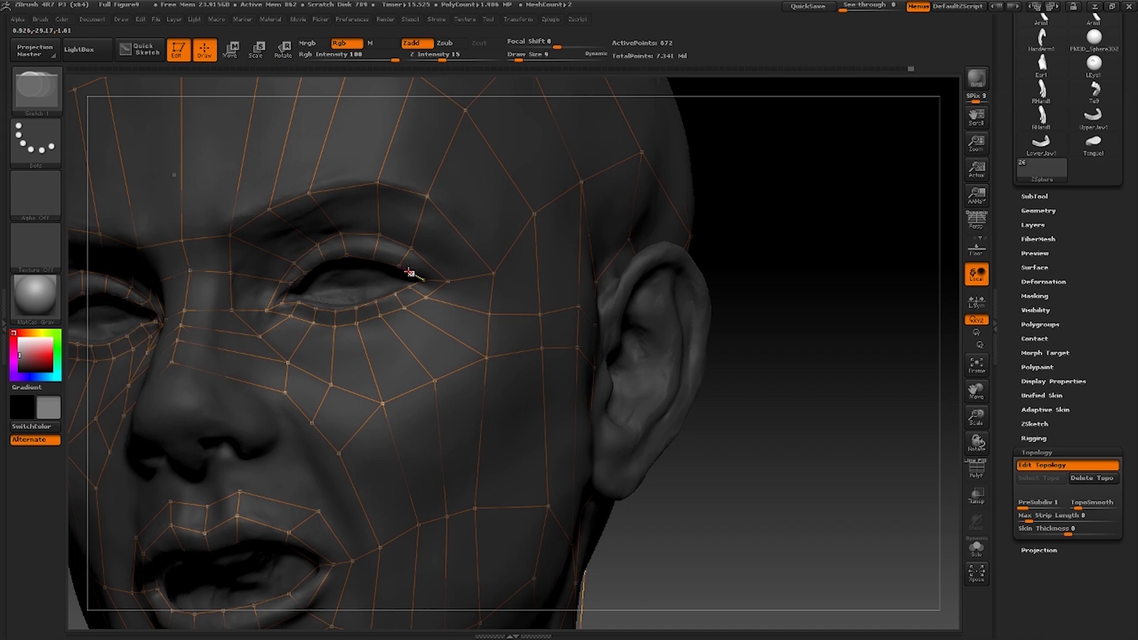
- Insert an edge column from the outer upper eyelid up across the brow and onto the side of the forehead
left_click(413, 274)
left_click(429, 264)
left_click(461, 234)
left_click(498, 163)
left_click(554, 119)
- Carry the edge line from the forehead across the upper side of the head to the back of the skull
left_click_drag(774, 224, 835, 155, "alt")
left_click_drag(803, 191, 720, 332)
key("w")
key("q")
left_click(543, 258)
left_click(598, 246)
left_click(660, 261)
left_click(716, 275)
left_click(744, 285)
left_click_drag(848, 296, 457, 305)
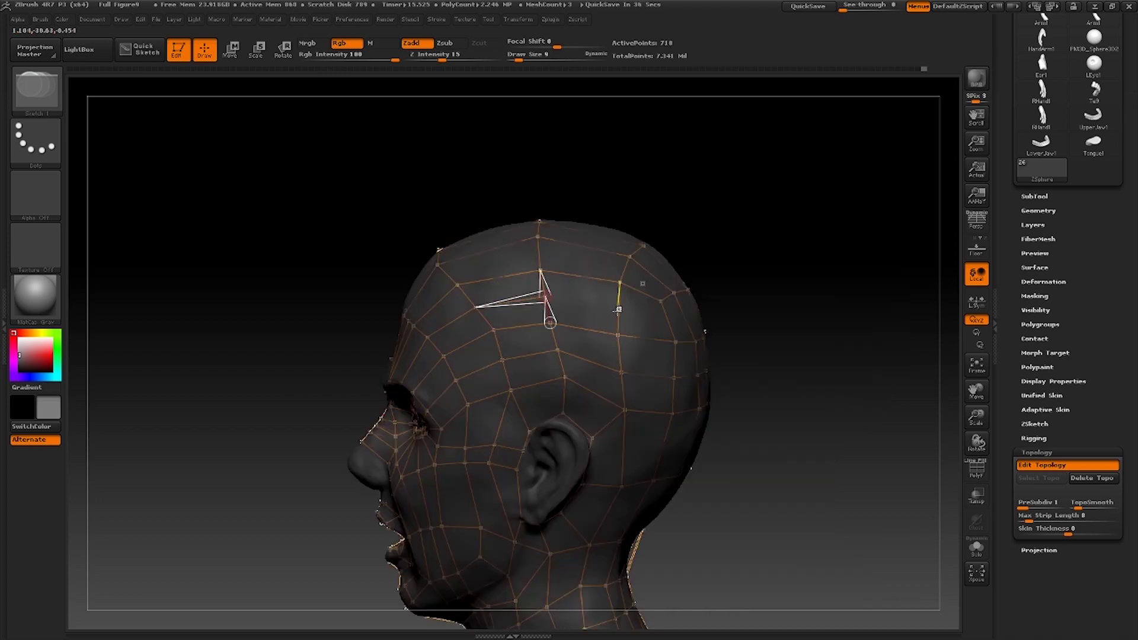
left_click(665, 322)
left_click_drag(824, 314, 611, 311)
left_click(684, 318)
left_click(726, 313)
left_click(685, 318)
- Insert a further edge line over the upper side of the head toward the back of the skull
key("w")
key("q")
left_click(634, 325)
key("w")
key("q")
left_click(651, 286)
left_click(719, 228)
left_click(754, 202)
left_click(775, 206)
left_click(796, 210)
left_click(839, 242)
- Continue the edge column down the back of the head and the nape to the last neck row
left_click_drag(879, 213, 771, 226, "shift")
left_click(701, 245)
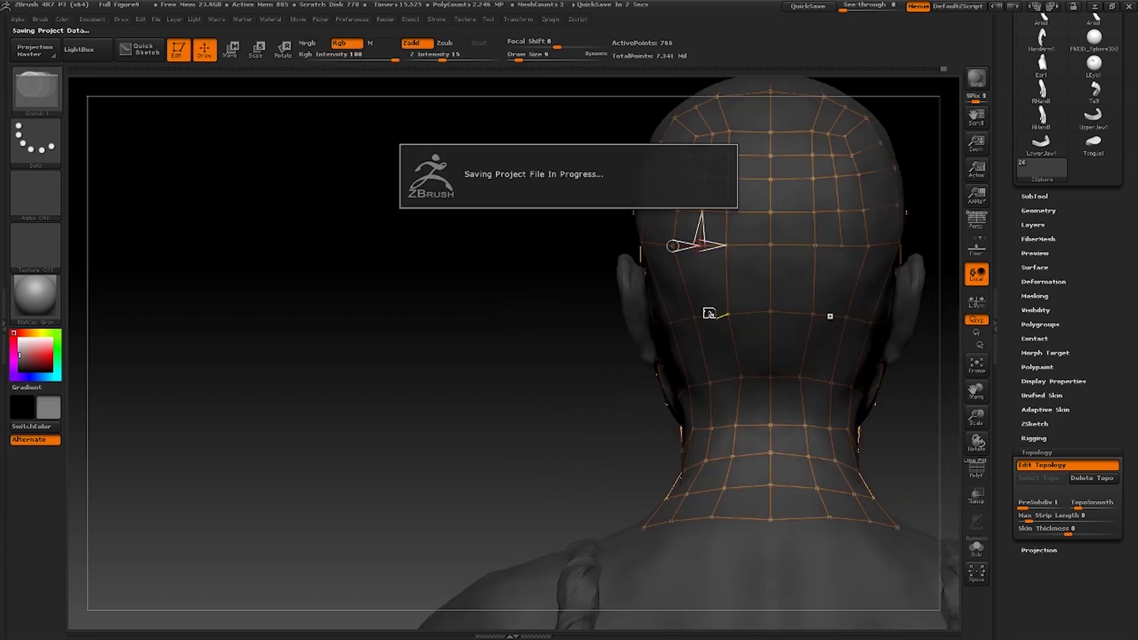
left_click(1043, 465)
key("w")
key("q")
left_click(699, 245)
left_click(711, 316)
left_click(724, 380)
left_click(721, 427)
left_click(718, 458)
left_click(705, 490)
left_click(691, 520)
- Shift the neighbouring column's points toward the centre line on the nape and back of the head to even the spacing
key("w")
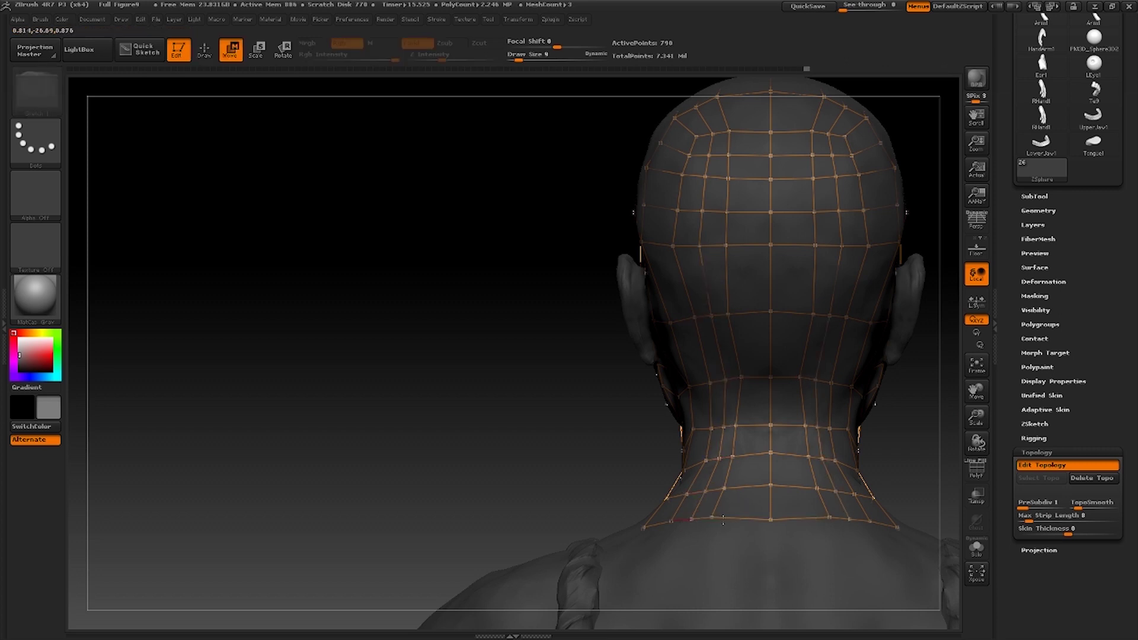
left_click_drag(727, 520, 733, 519)
mouse_move(724, 488)
left_mouse_down()
mouse_move(750, 489)
mouse_move(736, 489)
mouse_move(737, 456)
left_mouse_up()
left_click_drag(735, 425, 745, 424)
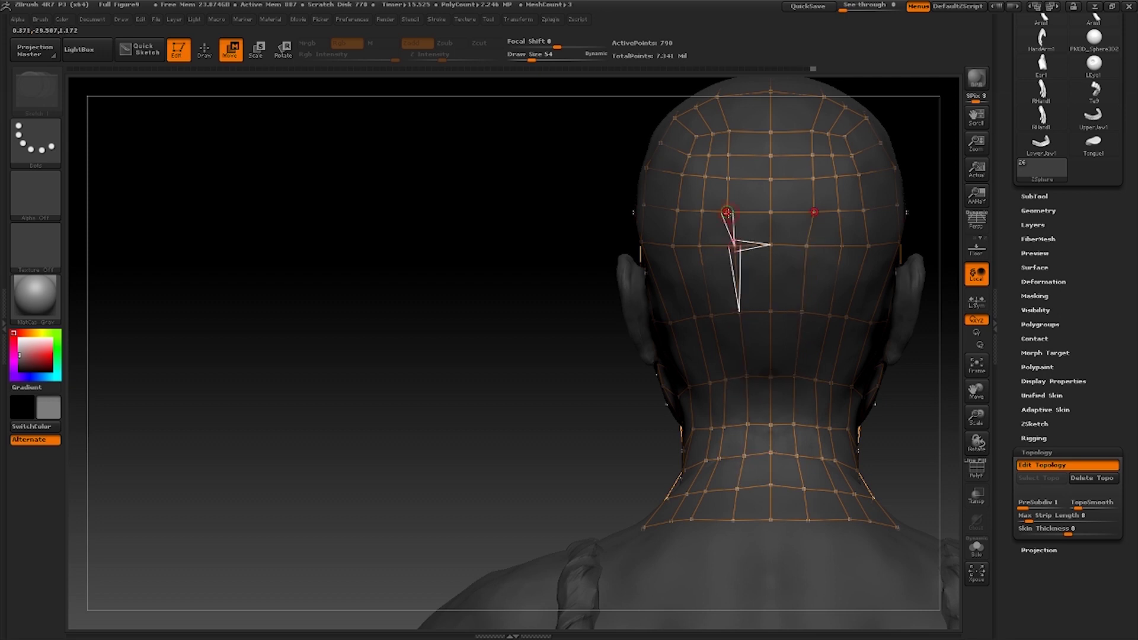
left_click_drag(727, 212, 736, 212)
left_click_drag(728, 178, 737, 179)
left_click_drag(583, 193, 564, 257)
left_click_drag(695, 354, 699, 354)
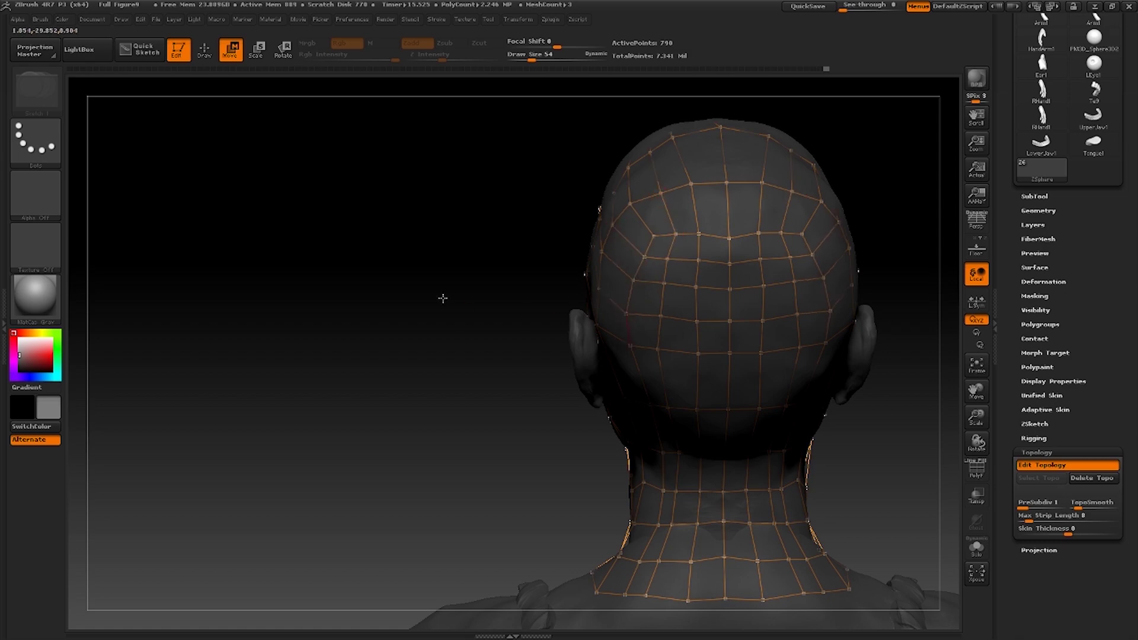
- Insert an edge row from behind the ear around the back of the head and adjust its points
mouse_move(439, 267)
left_mouse_down()
mouse_move(741, 350)
mouse_move(812, 385)
mouse_move(889, 394)
mouse_move(824, 388)
left_mouse_up()
key("q")
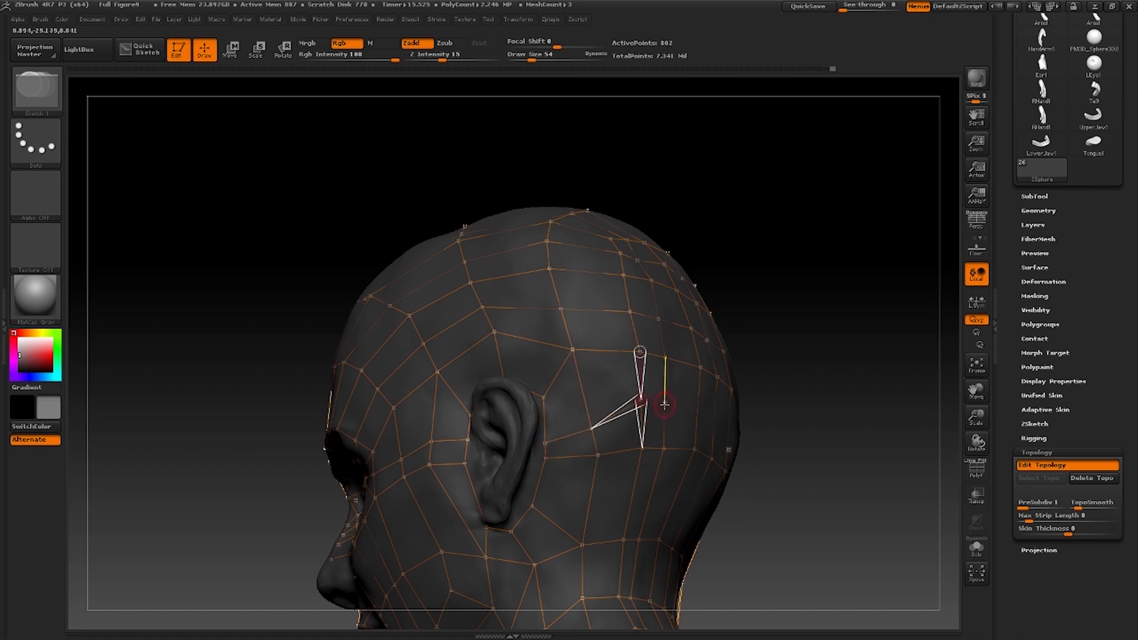
left_click_drag(731, 409, 765, 448)
key("w")
left_click_drag(640, 439, 682, 420)
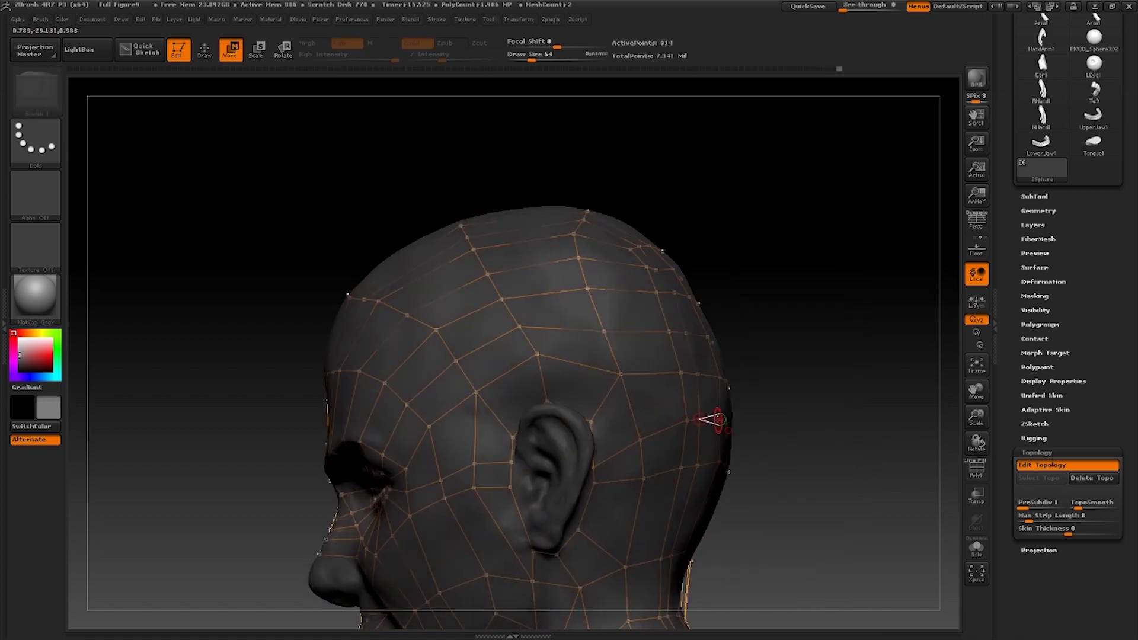
left_click_drag(830, 414, 735, 418)
- Move the points of the row below the new one downward across the back of the head
left_click_drag(403, 427, 510, 435)
left_click_drag(614, 475, 611, 492)
left_click_drag(634, 472, 630, 494)
left_click_drag(659, 468, 657, 487)
left_click_drag(794, 470, 697, 474)
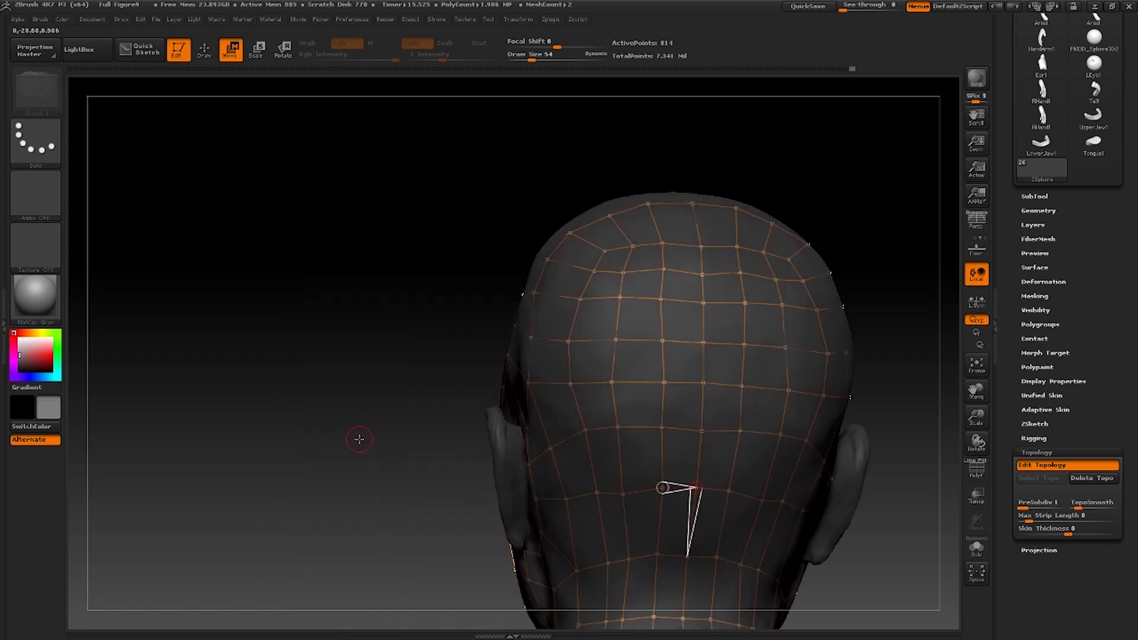
- Insert an edge row from the lower lip beside the mouth corner across the cheek and jaw to the neck
left_click_drag(359, 439, 491, 236)
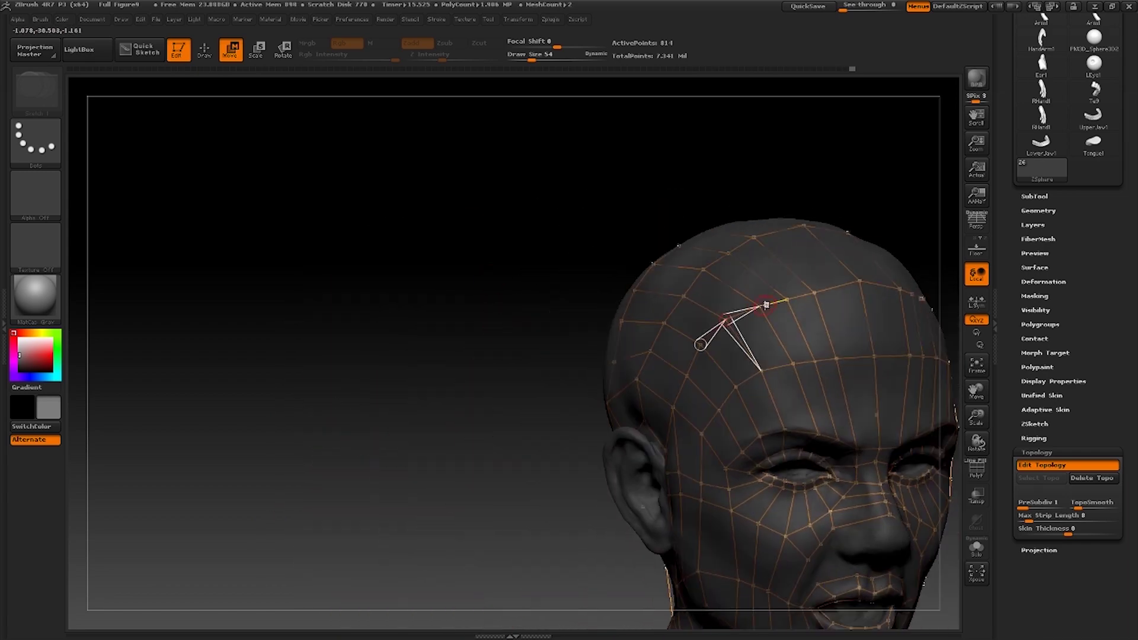
left_click_drag(678, 247, 729, 247)
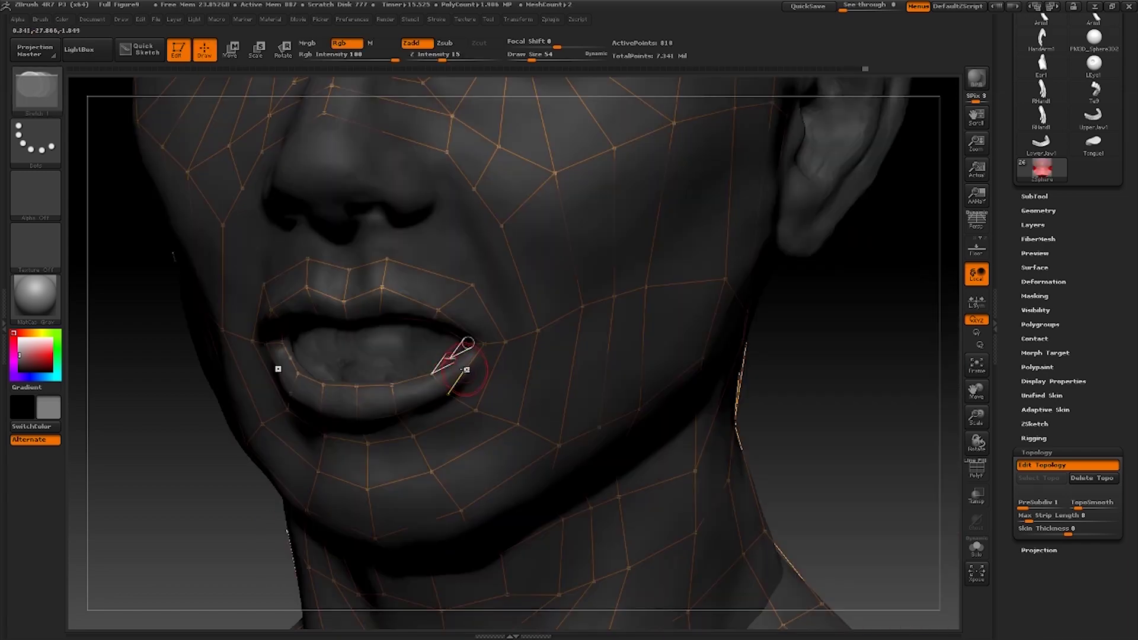
left_click_drag(723, 325, 860, 331)
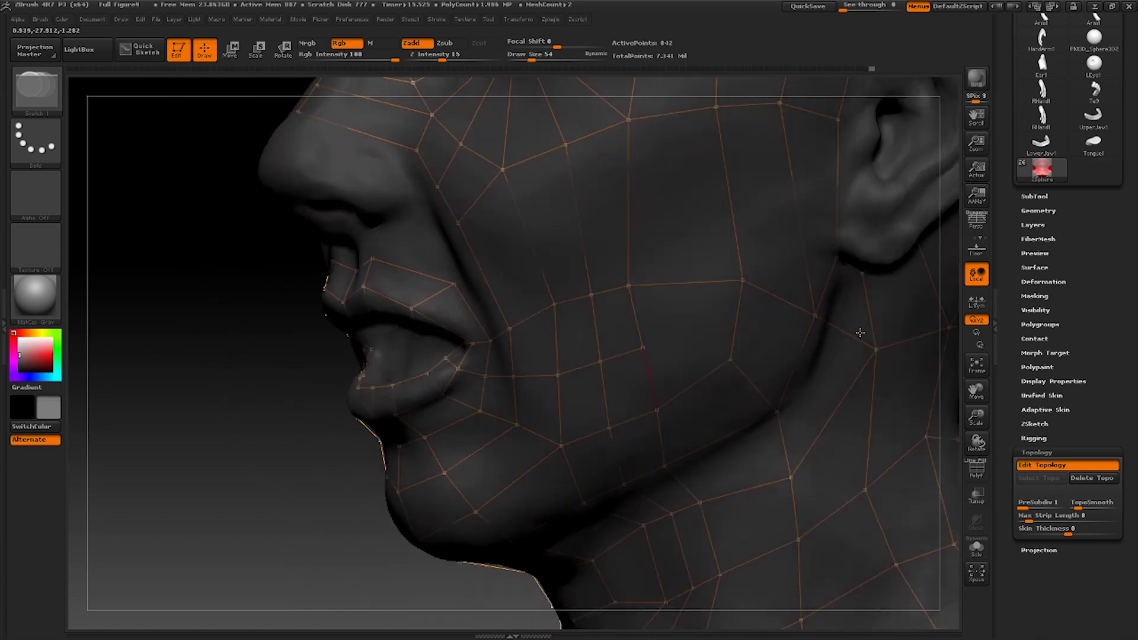
left_click_drag(177, 348, 560, 363)
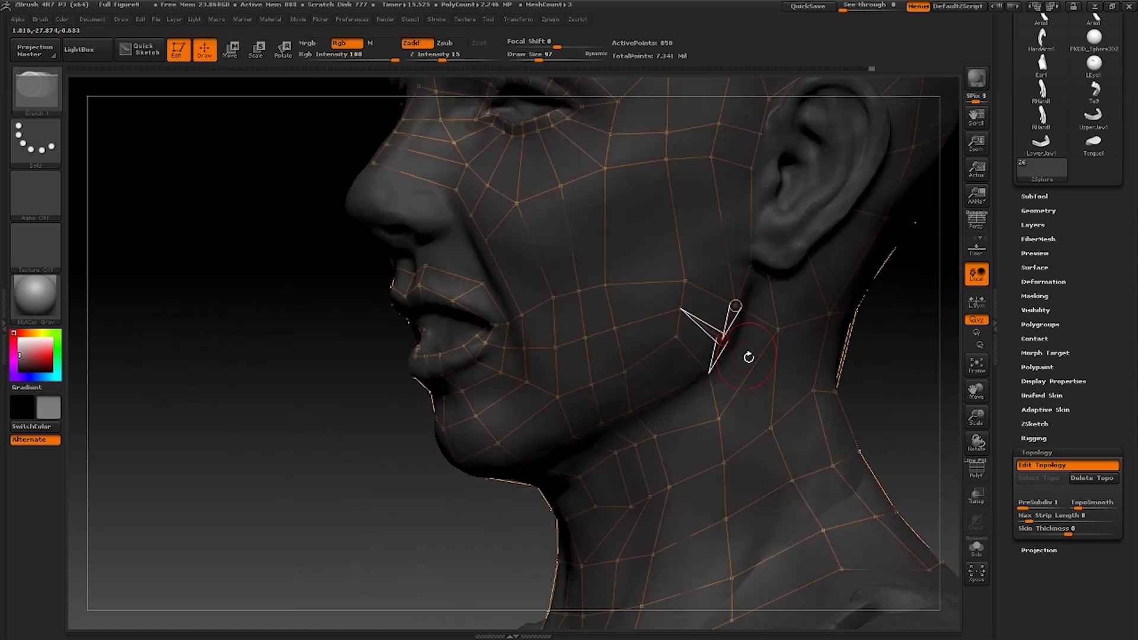
key("w")
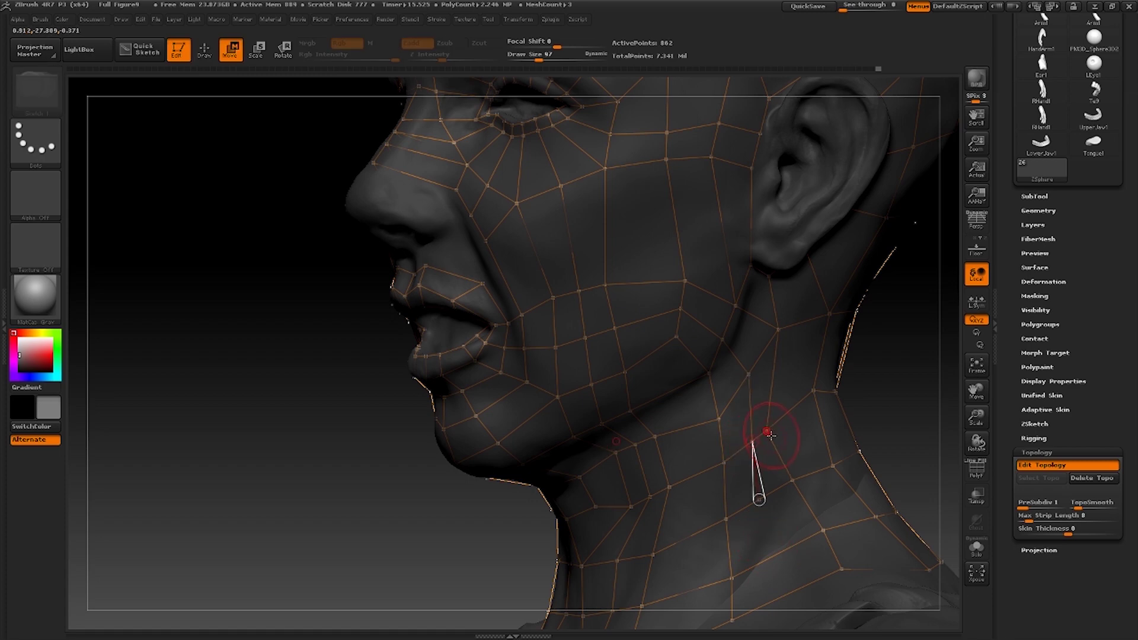
- Insert an edge line from the upper lip beside the mouth corner outward through the cheek
key("q")
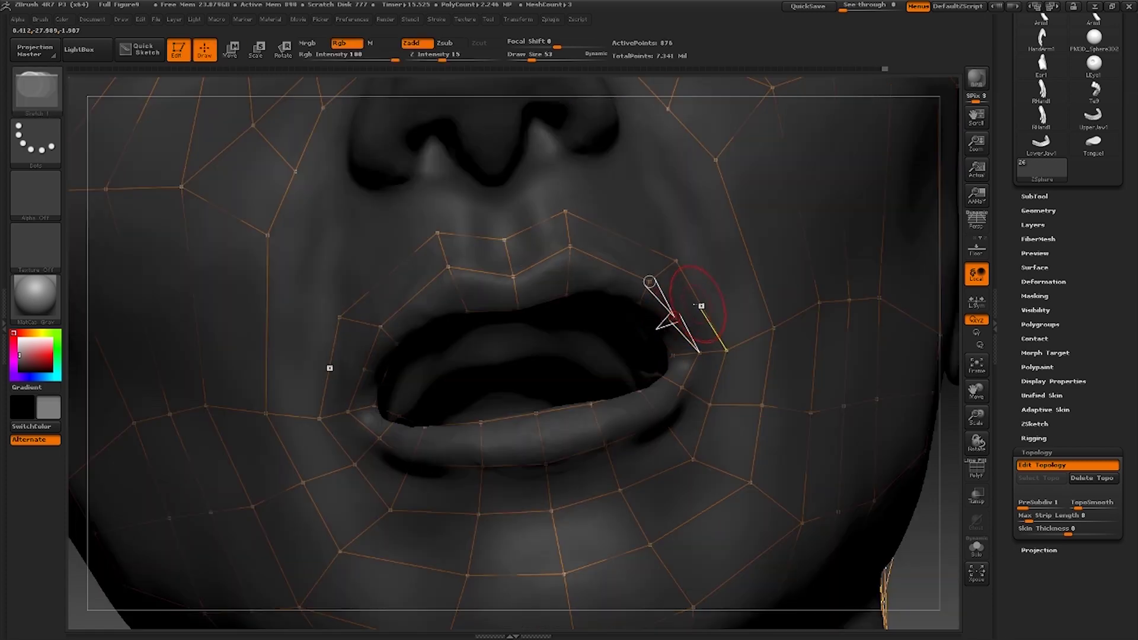
mouse_move(701, 306)
left_mouse_down()
mouse_move(752, 259)
mouse_move(878, 237)
left_mouse_up()
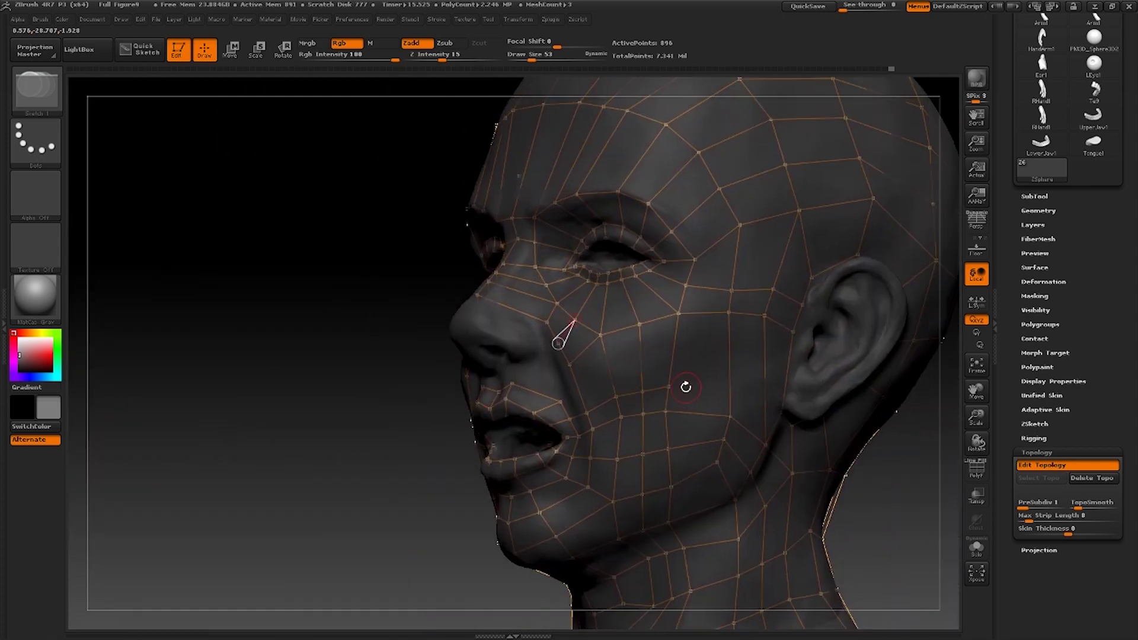
left_click_drag(686, 386, 782, 372)
left_click(787, 374)
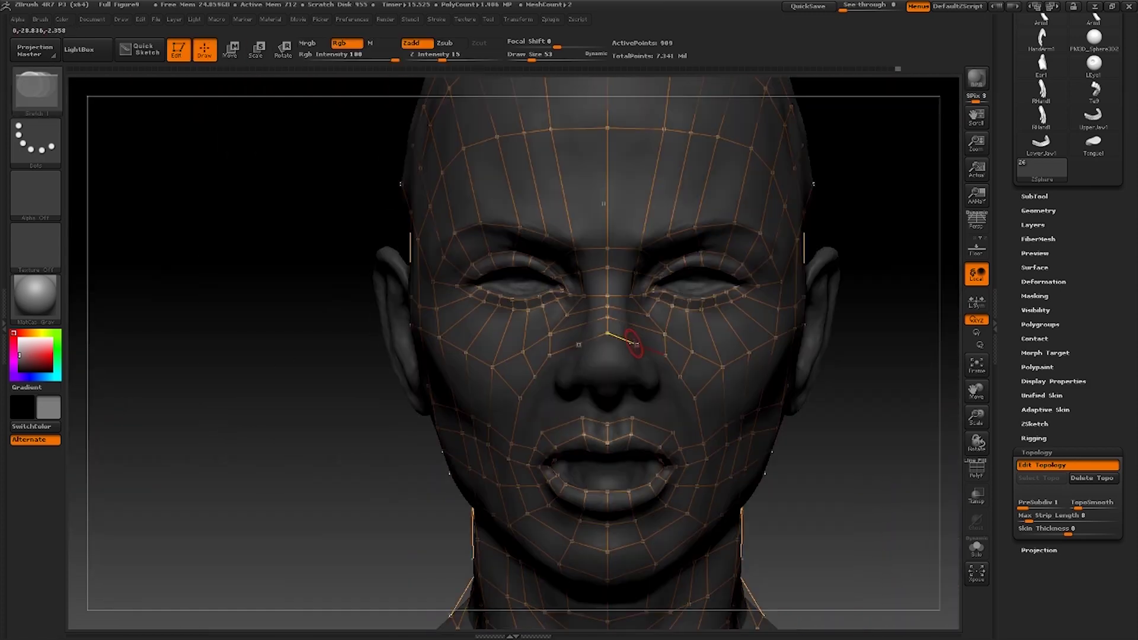
- Insert an edge column beside the centre line from the nose over the forehead and crown down to the nape
left_click_drag(620, 333, 664, 129)
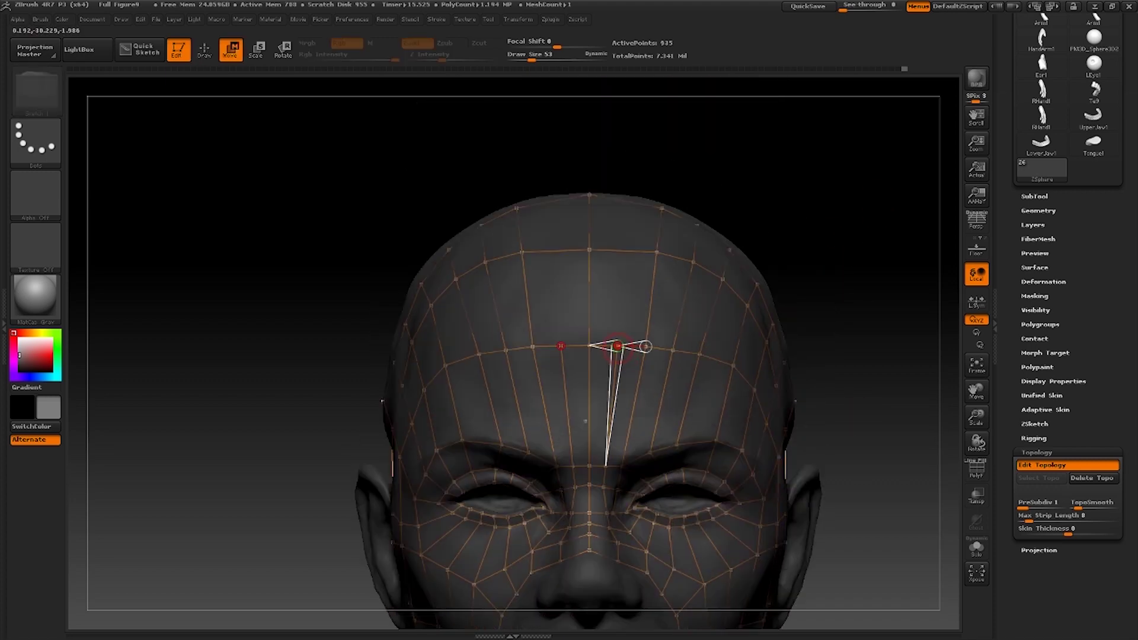
left_click_drag(609, 342, 619, 210)
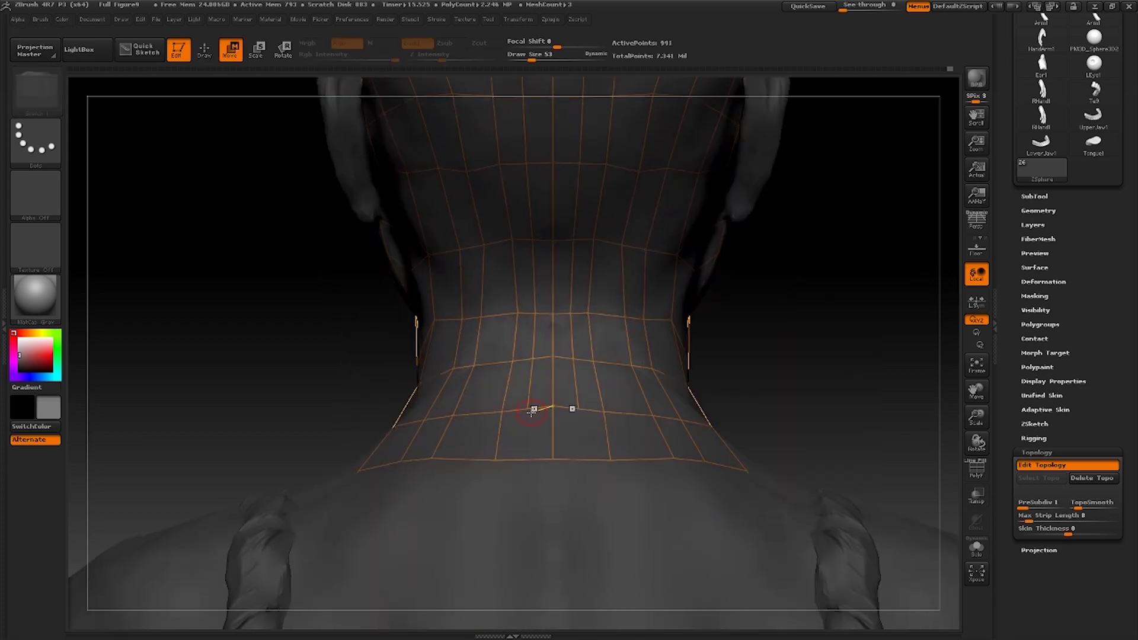
key("q")
left_click(523, 459)
- Move the adjacent column's points outward on the nape to even the spacing beside the centre line
key("w")
left_click_drag(496, 459, 473, 460)
left_click_drag(504, 412, 487, 413)
left_click_drag(512, 361, 504, 361)
left_click_drag(518, 313, 506, 313)
left_click_drag(484, 244, 480, 246)
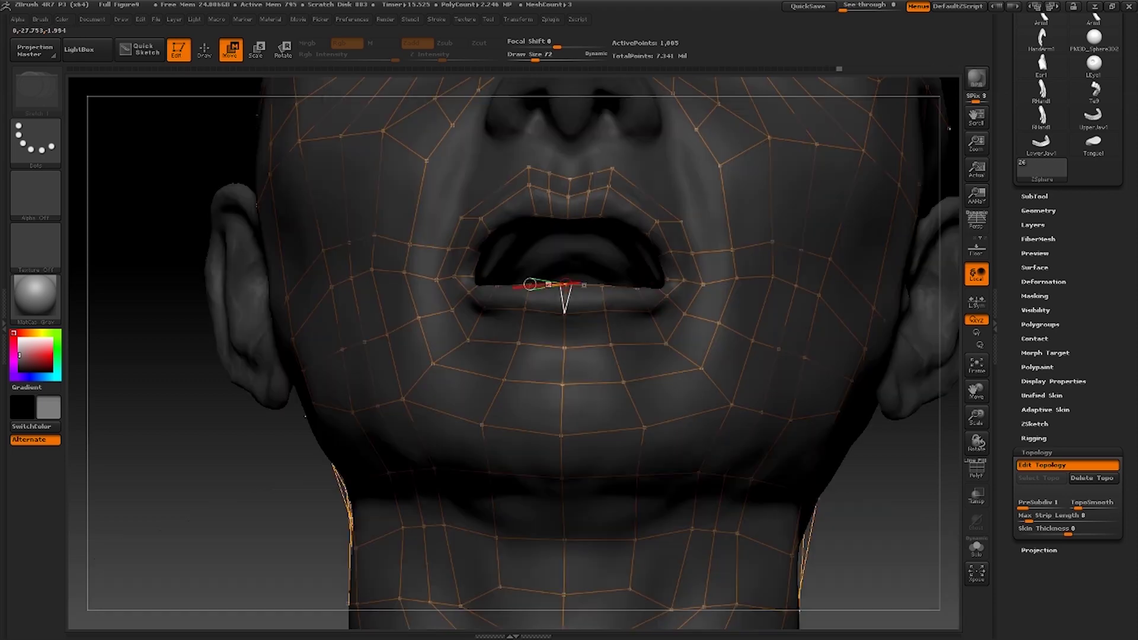
- Insert an edge column beside the centre line from the lower lip down over the chin to the upper throat
key("q")
left_click(548, 285)
left_click(544, 312)
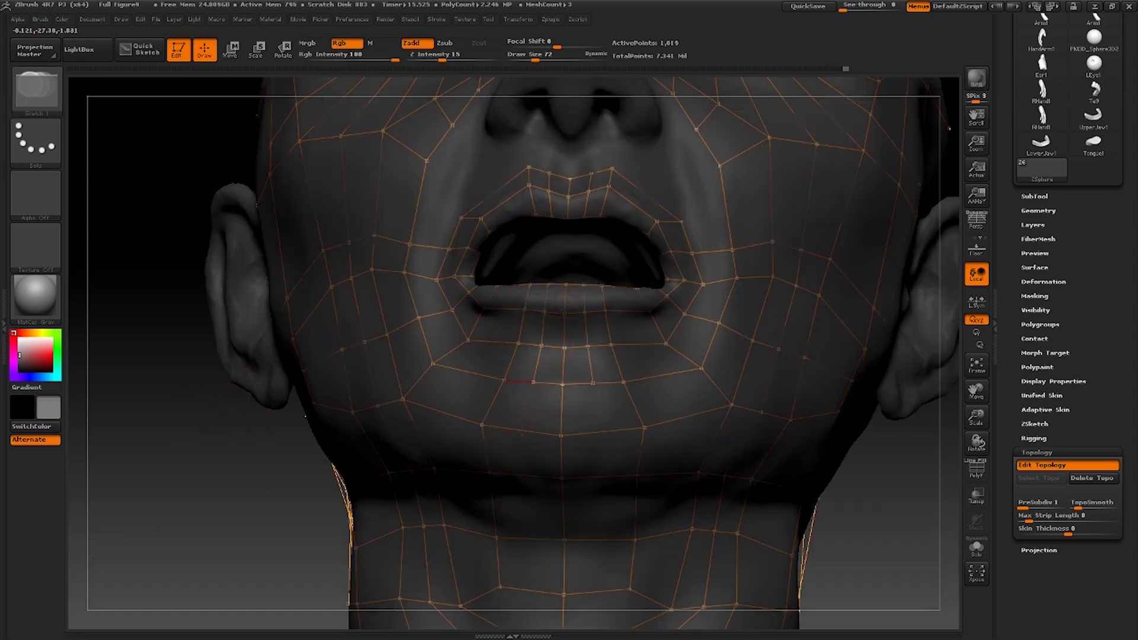
left_click(521, 430)
left_click(525, 475)
left_click(529, 538)
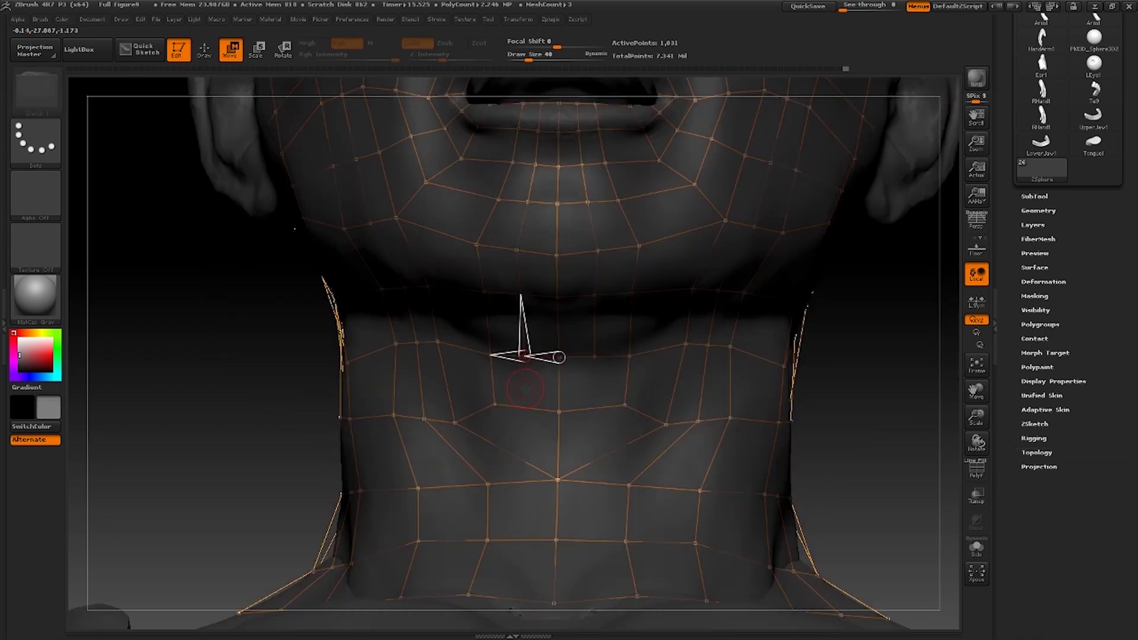
- Close the column on the throat with a short cross row and move its centre point down
key("q")
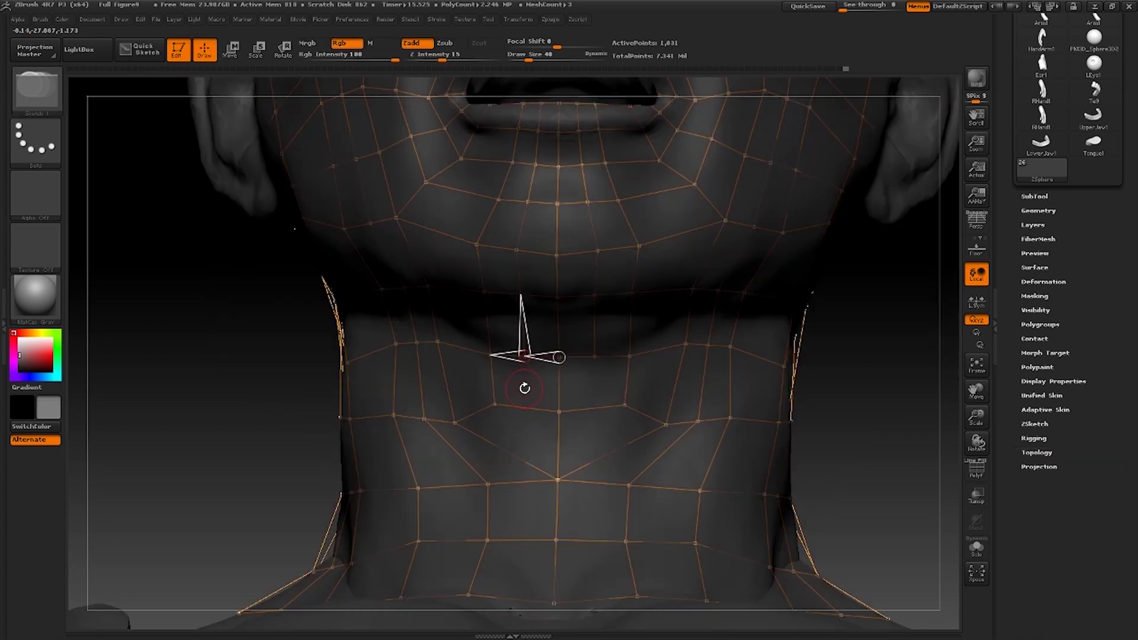
left_click(526, 388)
left_click(527, 408)
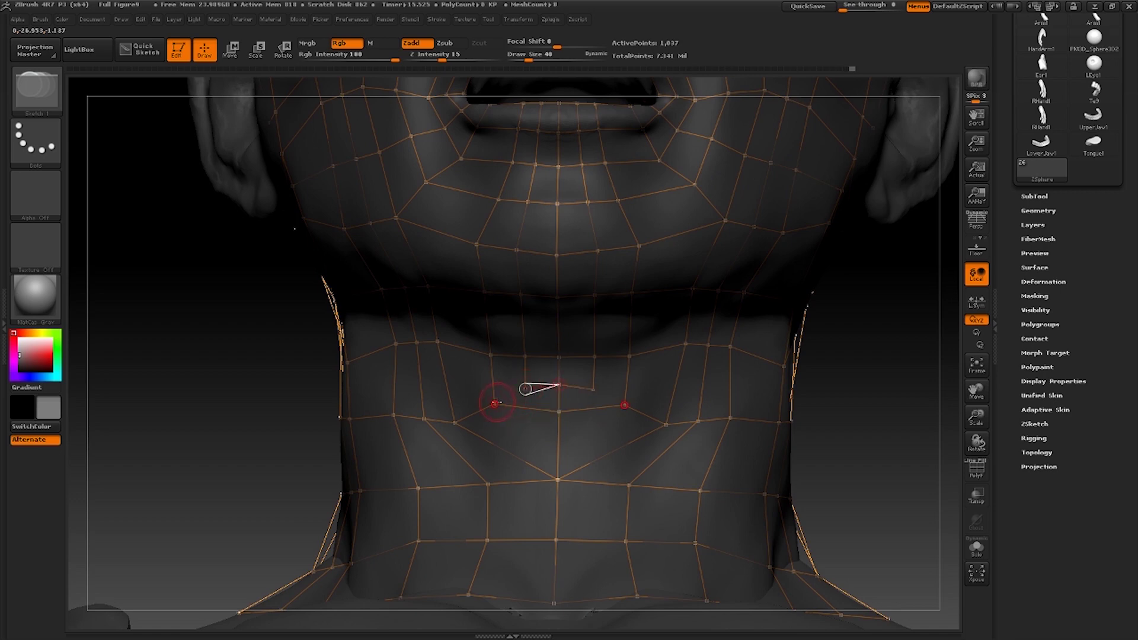
key("w")
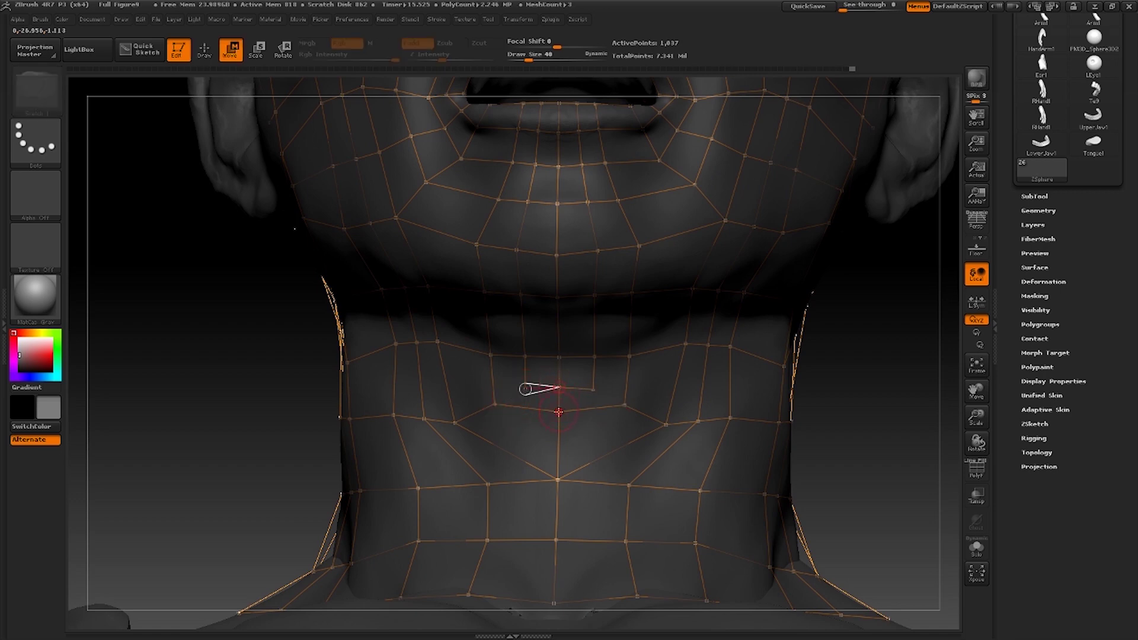
left_click_drag(559, 387, 559, 403)
- Insert an edge row above the eyebrows from the forehead's centre line out to the temple
key("q")
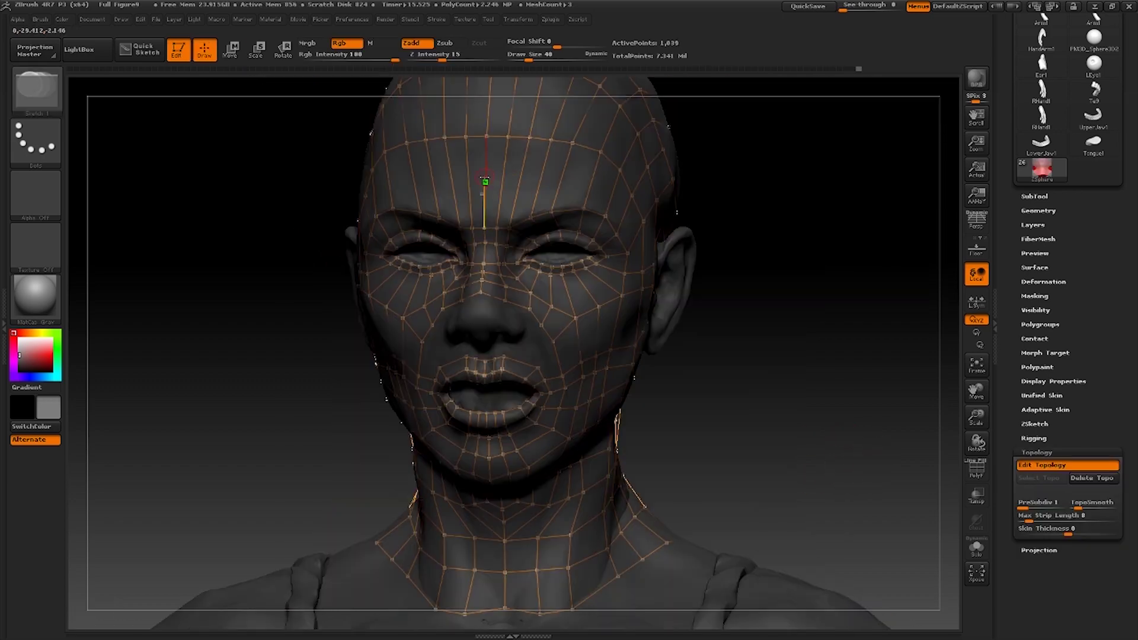
left_click(485, 179)
left_click(504, 180)
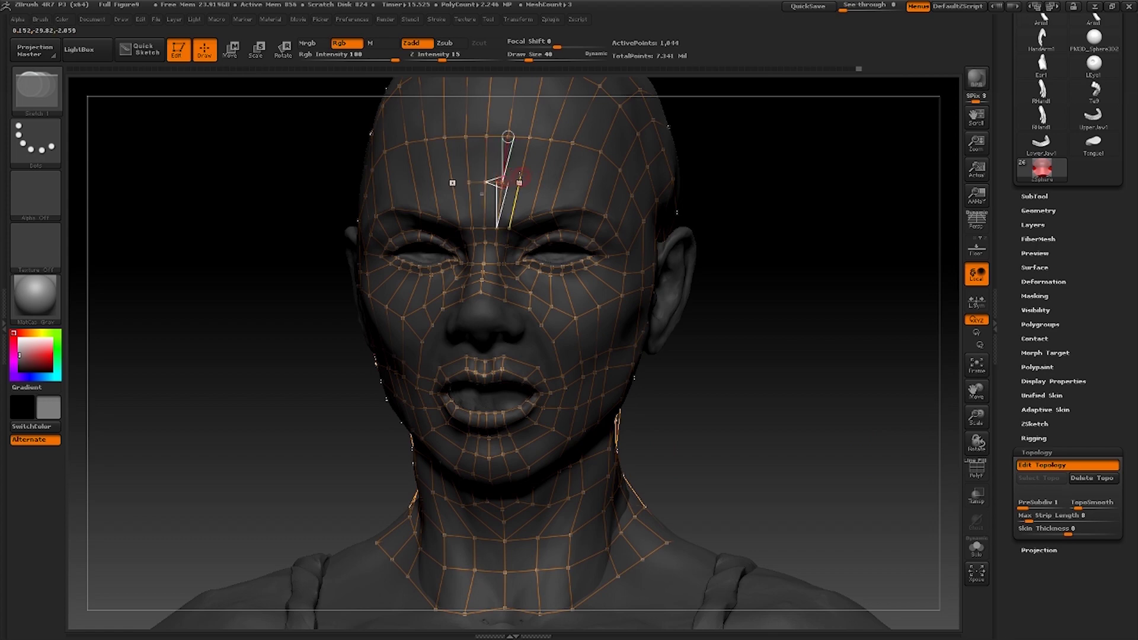
left_click(559, 177)
left_click(560, 177)
left_click(591, 180)
left_click(612, 193)
left_click(624, 214)
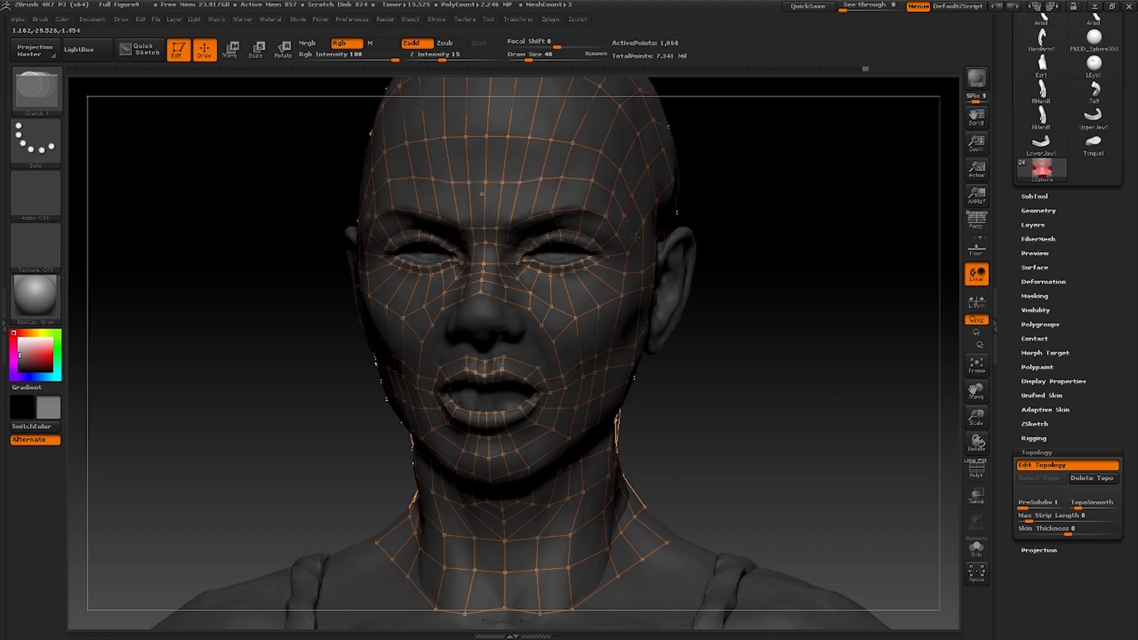
left_click(635, 238)
- Continue the edge line from the temple down through the cheek and jaw to the base of the neck
right_click_drag(635, 238, 438, 244)
right_click(690, 316)
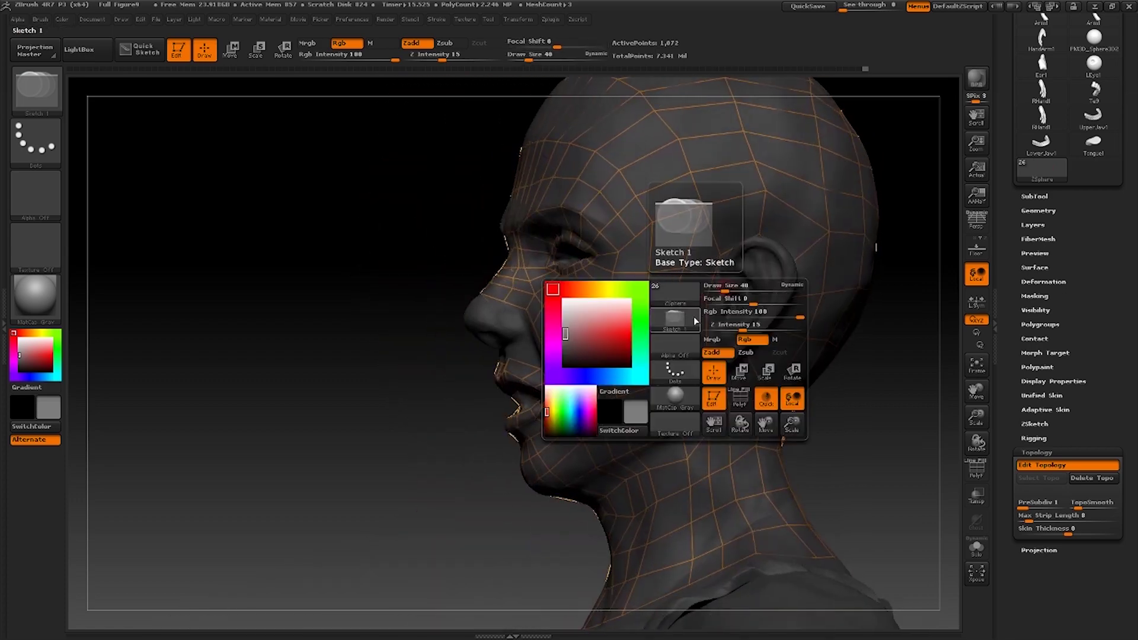
left_click(634, 237)
left_click(631, 272)
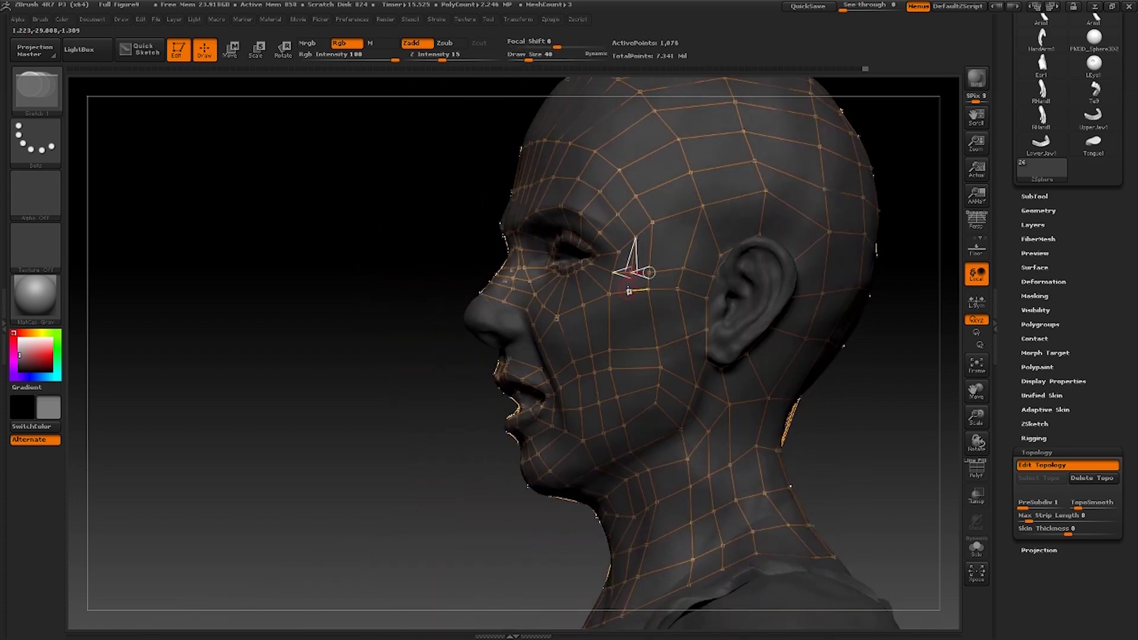
left_click(629, 290)
left_click(634, 364)
left_click(640, 415)
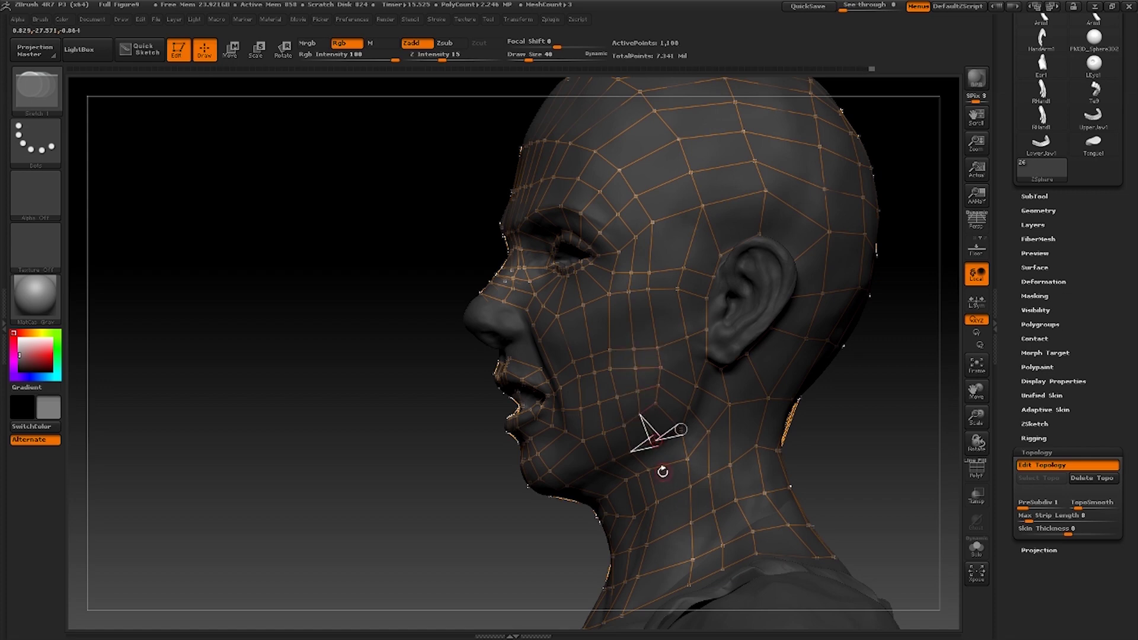
left_click(667, 464)
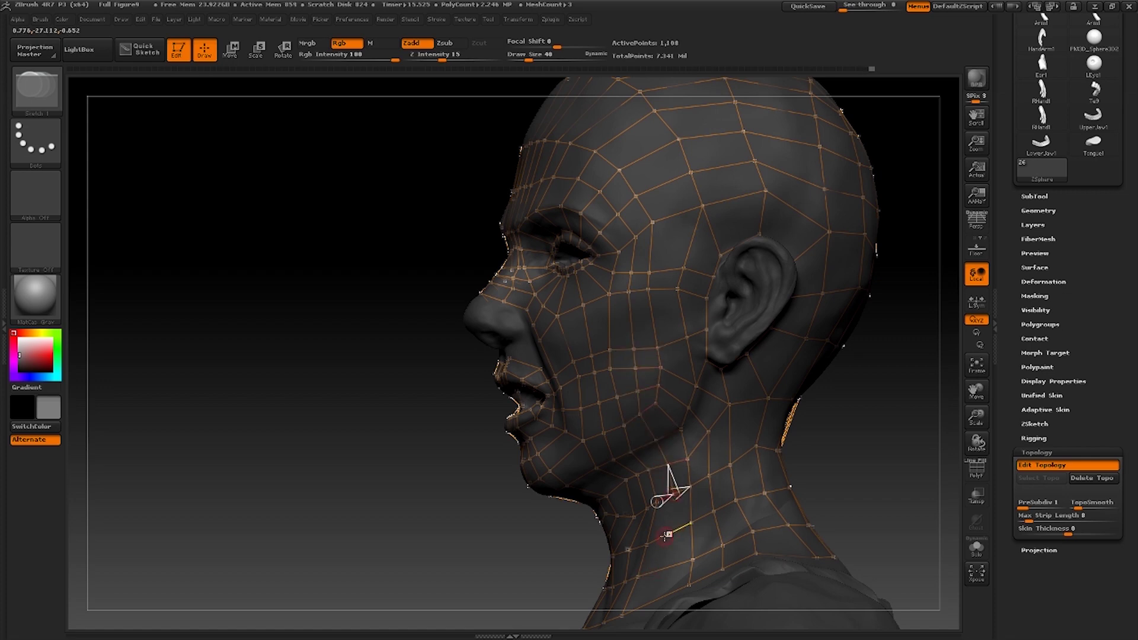
left_click(669, 534)
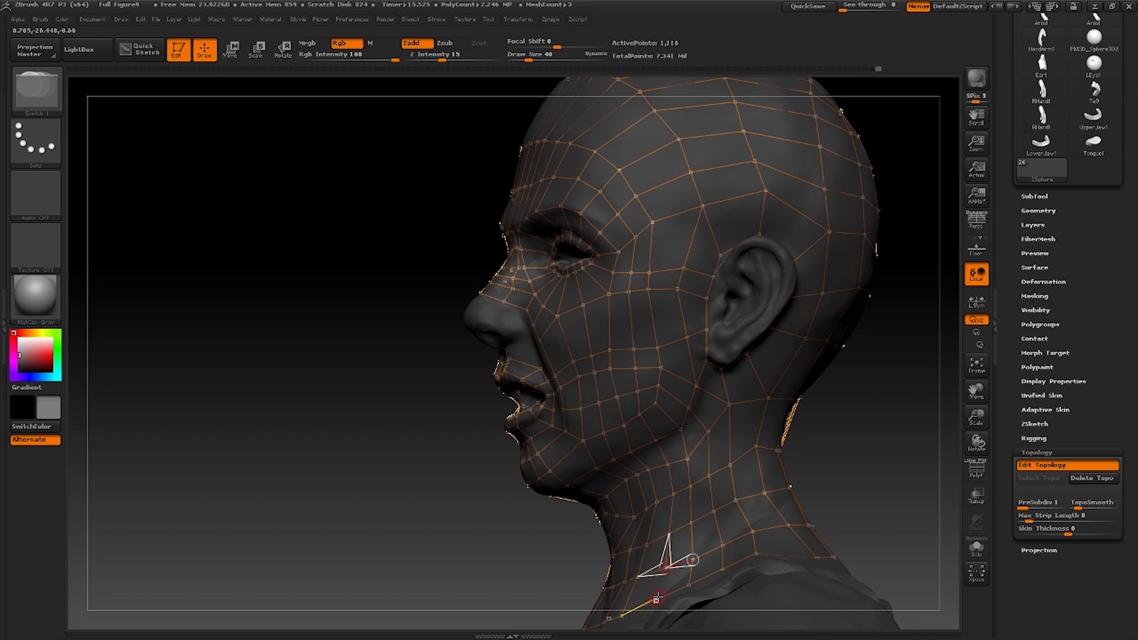
left_click(657, 598)
- Insert an edge column down the side of the neck behind the ear to the last neck row
left_click_drag(909, 476, 837, 343, "alt")
key("w")
key("q")
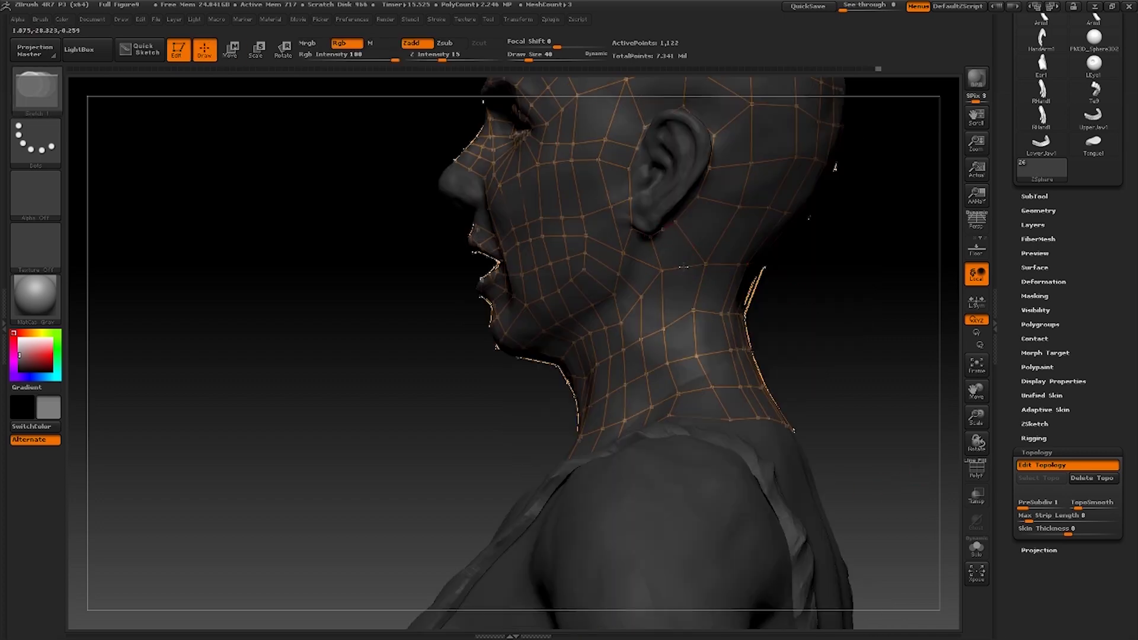
left_click(682, 360)
left_click(682, 359)
left_click(695, 391)
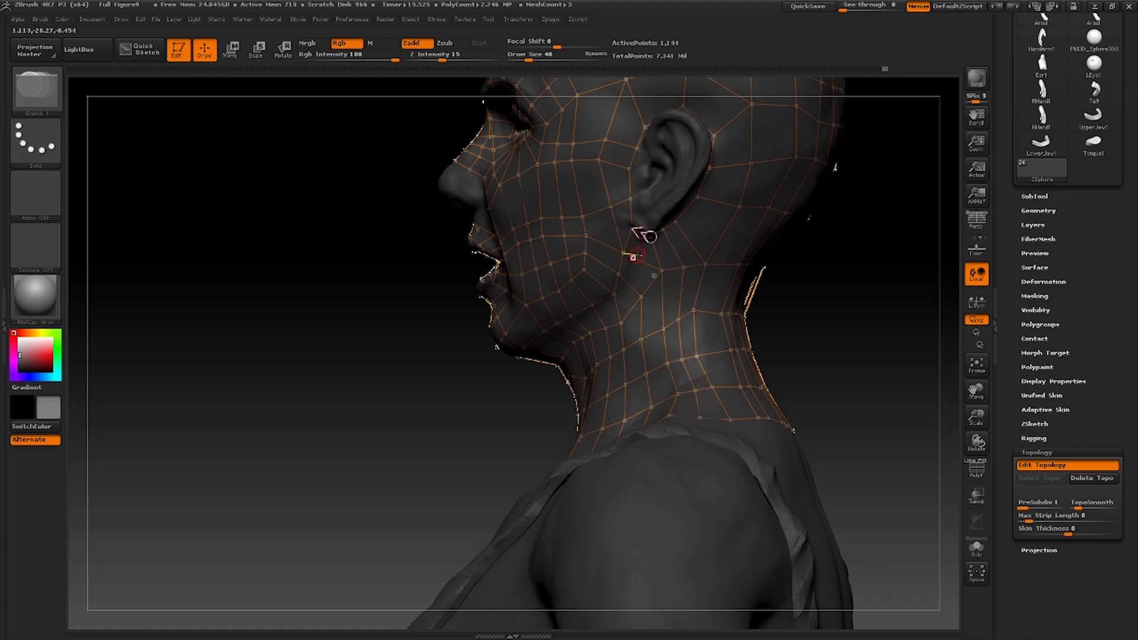
- Extend the edge line from below the earlobe around the jaw angle and along the underside of the jaw
left_click(630, 286)
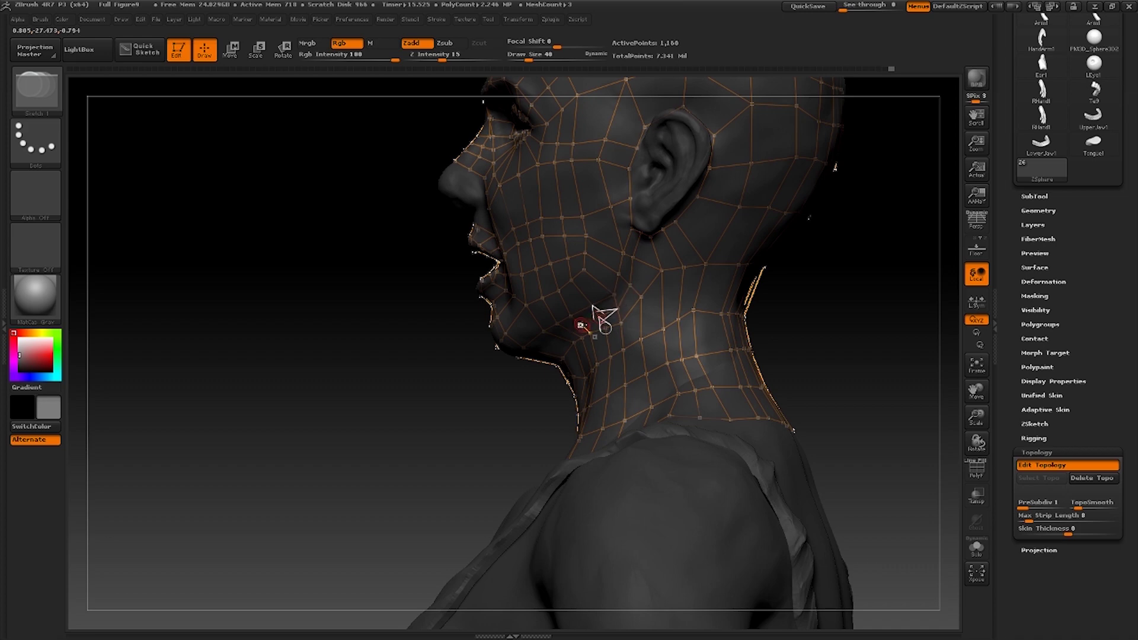
left_click(560, 337)
left_click_drag(487, 401, 551, 353)
left_click(531, 363)
- Insert an edge row from behind the ear around the back of the head above the nape
left_click_drag(793, 195, 579, 247)
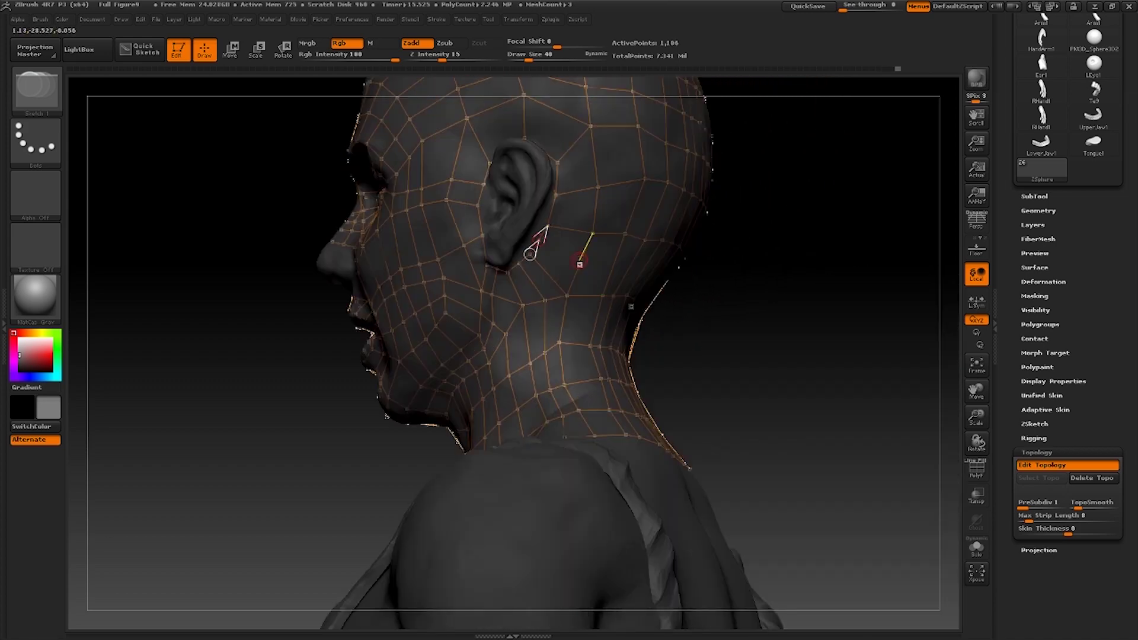
left_click(612, 265)
left_click(629, 267)
left_click_drag(841, 284, 700, 275)
key("w")
key("q")
left_click(630, 268)
left_click(651, 269)
left_click(670, 272)
left_click(689, 275)
- Insert an edge column up the back of the skull and continue it through the remaining rows
key("w")
left_click_drag(753, 332, 786, 315)
key("q")
left_click(549, 349)
left_click(562, 310)
left_click(558, 277)
left_click(551, 241)
left_click(550, 183)
left_click(559, 150)
mouse_move(695, 168)
left_mouse_down()
mouse_move(733, 185)
mouse_move(681, 231)
left_mouse_up()
left_click(541, 251)
left_click(556, 241)
left_click(566, 224)
- Insert an edge column up the side of the skull from above the ear to the top of the head
left_click_drag(775, 256, 812, 243)
key("space")
left_click_drag(783, 205, 830, 222)
left_click(532, 427)
left_click(540, 380)
left_click(536, 348)
left_click(528, 314)
left_click(518, 282)
left_click(514, 254)
left_click(509, 231)
left_click(500, 212)
left_click(498, 197)
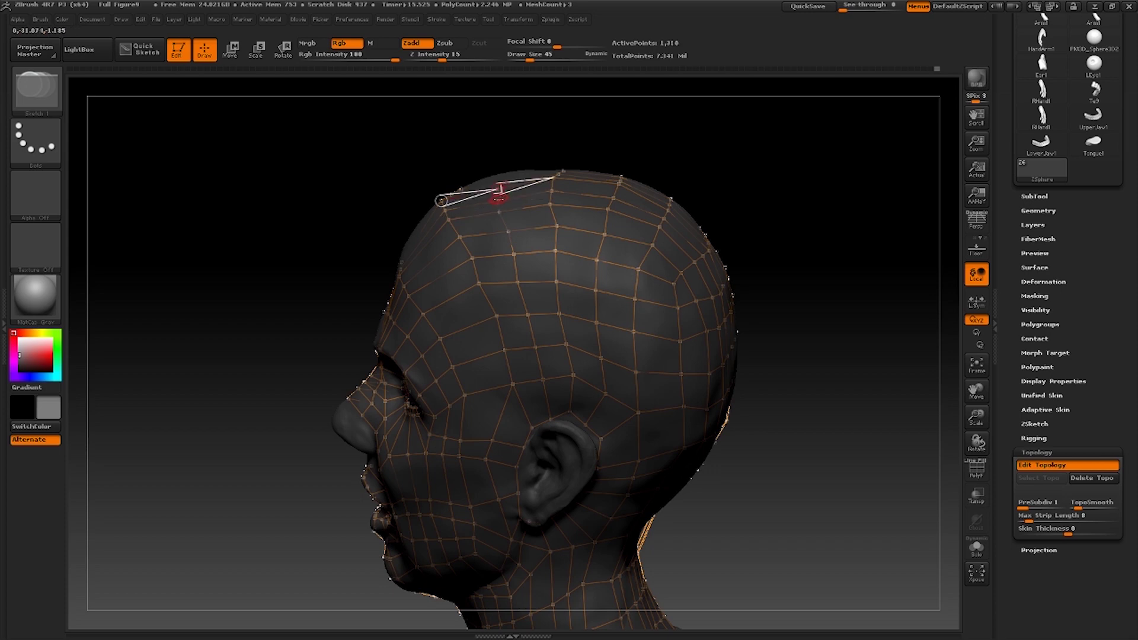
left_click_drag(782, 237, 815, 249)
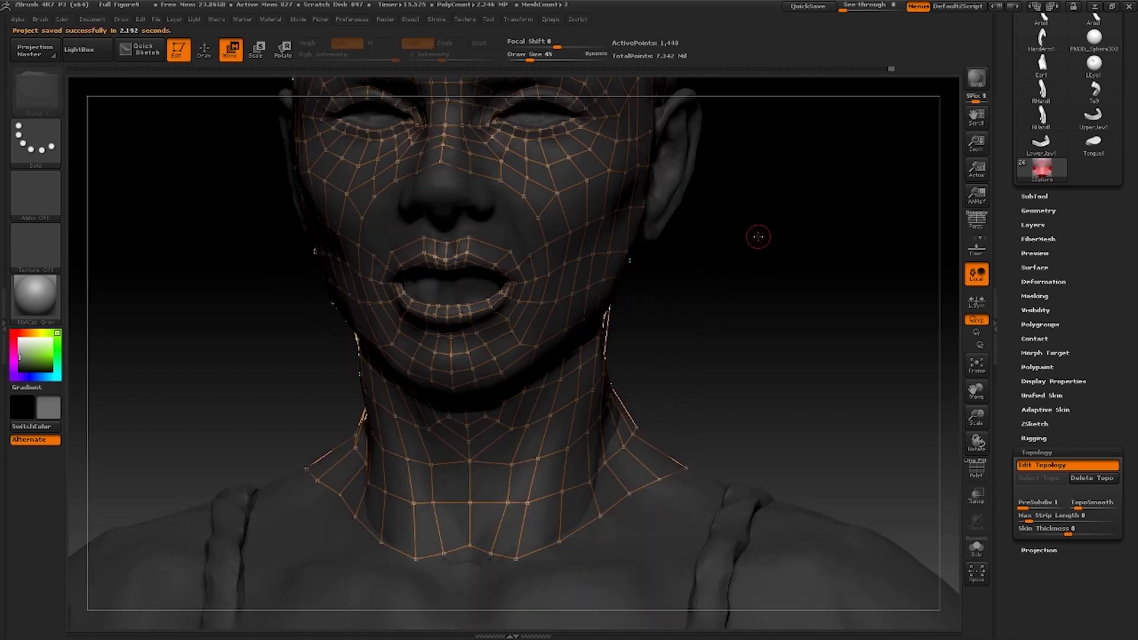
- Draw the first line of topology points across the tip of the nose
left_click_drag(756, 237, 774, 299, "alt")
left_click_drag(879, 270, 810, 313)
left_click_drag(821, 373, 825, 340, "alt")
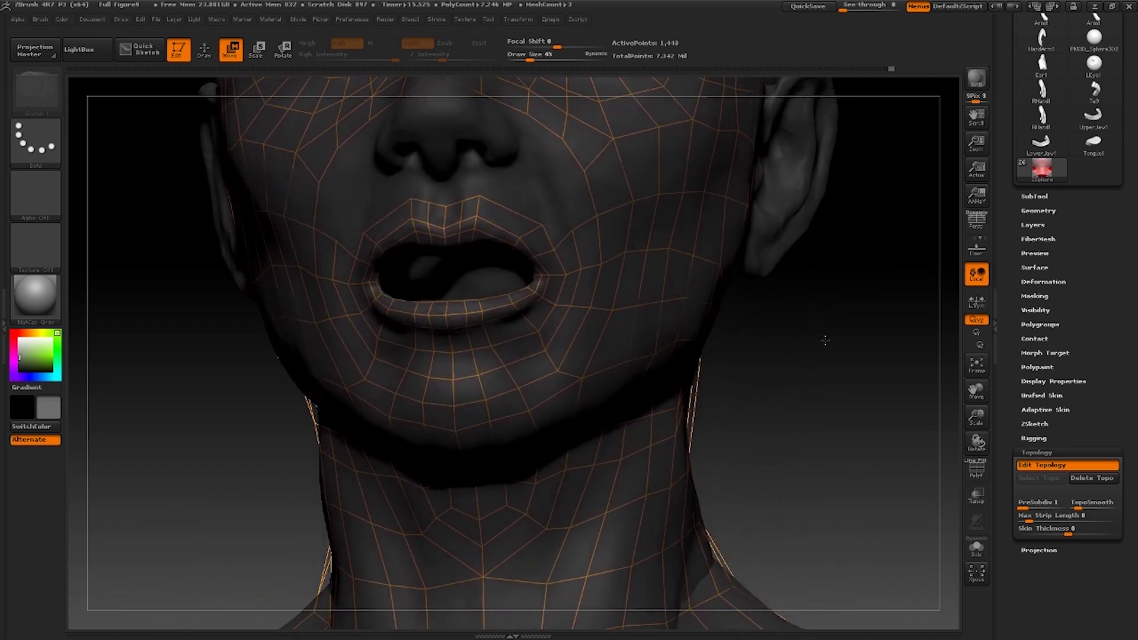
key("q")
left_click(459, 116)
left_click(462, 141)
left_click(481, 120)
left_click(497, 129)
left_click(476, 137)
left_click(496, 127)
- Build a strip of quads above the nose-tip line and extend it out to the nostril wing
mouse_move(871, 249)
left_mouse_down()
mouse_move(274, 264)
mouse_move(352, 349)
left_mouse_up()
key("w")
left_click_drag(588, 237, 519, 214)
key("q")
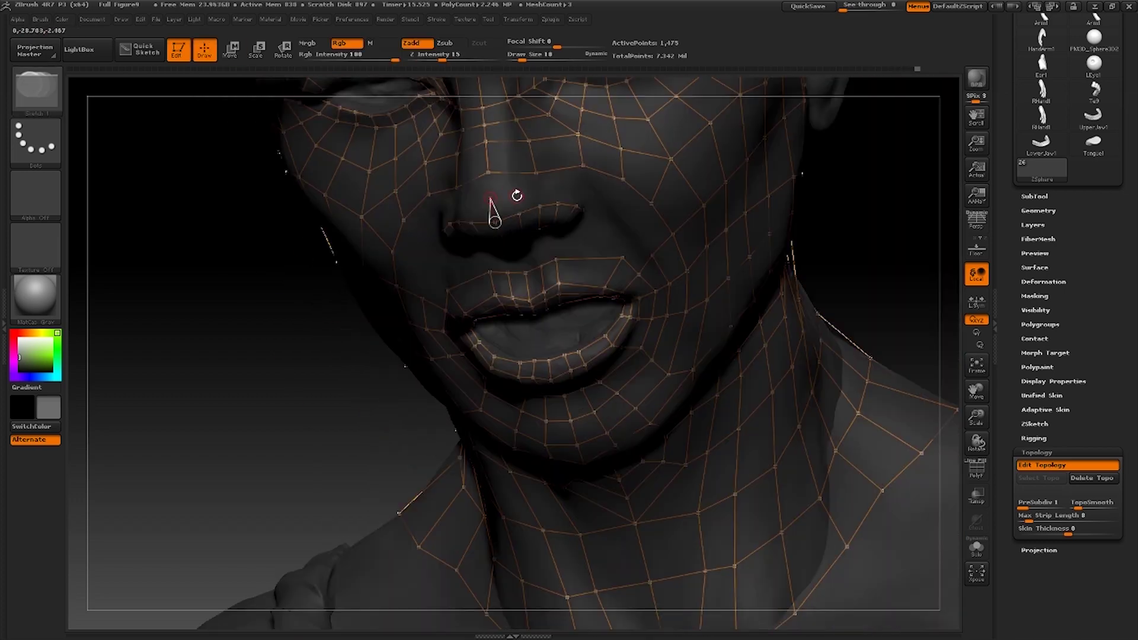
left_click(490, 197)
left_click(516, 196)
left_click(519, 213)
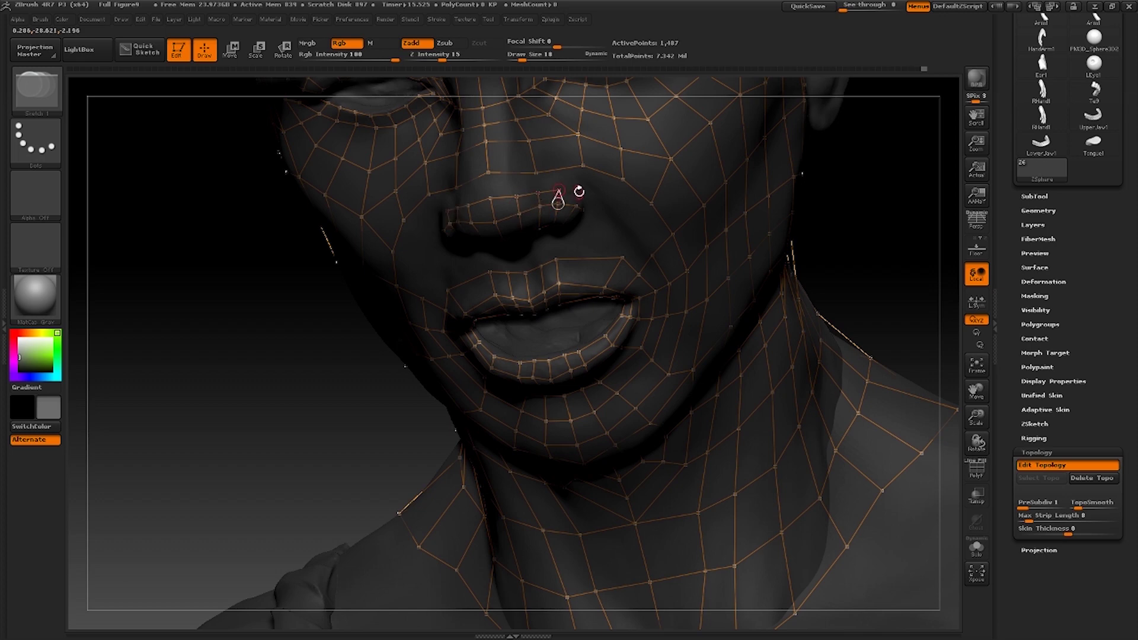
left_click_drag(576, 201, 818, 211)
left_click(601, 196)
left_click(596, 208)
key("w")
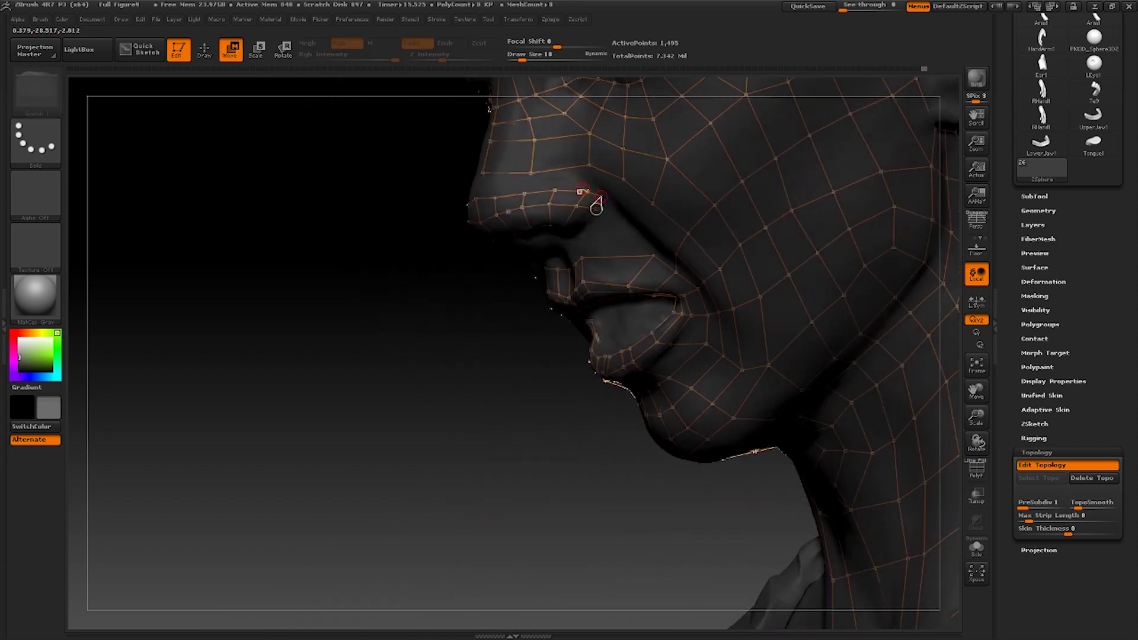
- Connect the lowest points of the nose bridge to the matching points of the nose-tip strip
right_click_drag(575, 196, 507, 165)
key("q")
left_click(481, 212)
key("w")
mouse_move(548, 171)
left_mouse_down()
mouse_move(527, 175)
mouse_move(516, 152)
left_mouse_up()
key("q")
left_click(501, 179, "ctrl")
left_click(505, 206)
left_click(527, 176, "ctrl")
left_click(528, 196)
- Insert an edge row across the nose between the bridge and the tip strip
key("w")
right_click_drag(536, 229, 477, 230)
key("q")
key("w")
key("q")
left_click(592, 261)
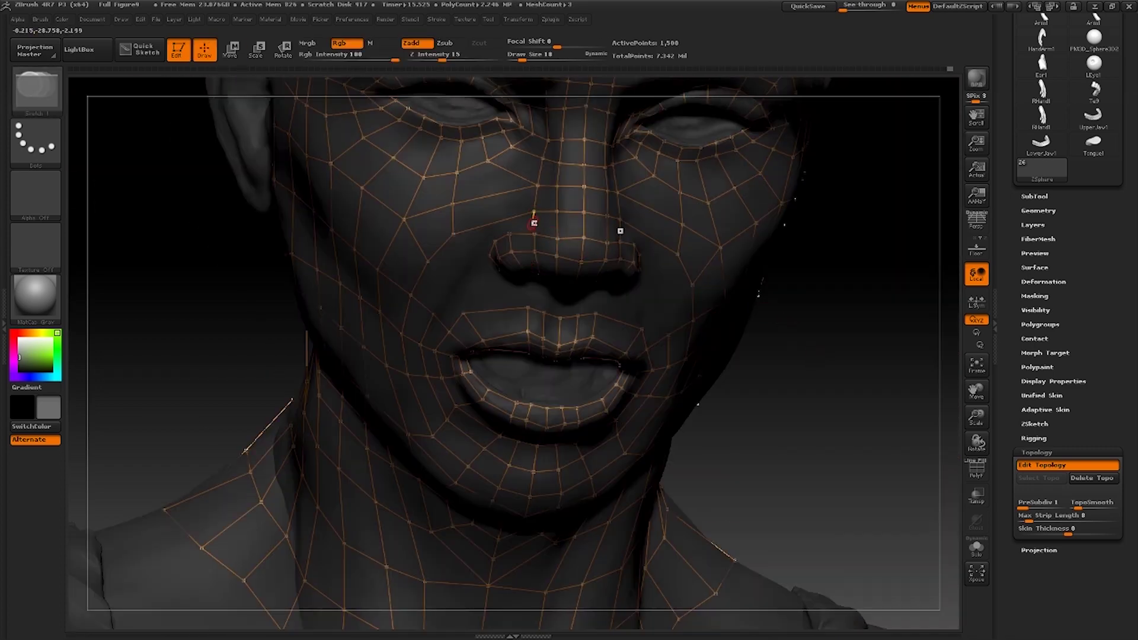
left_click(583, 224)
- Insert an edge line from the lower eyelid down across the cheek toward the nostril wing
left_click_drag(584, 224, 737, 157)
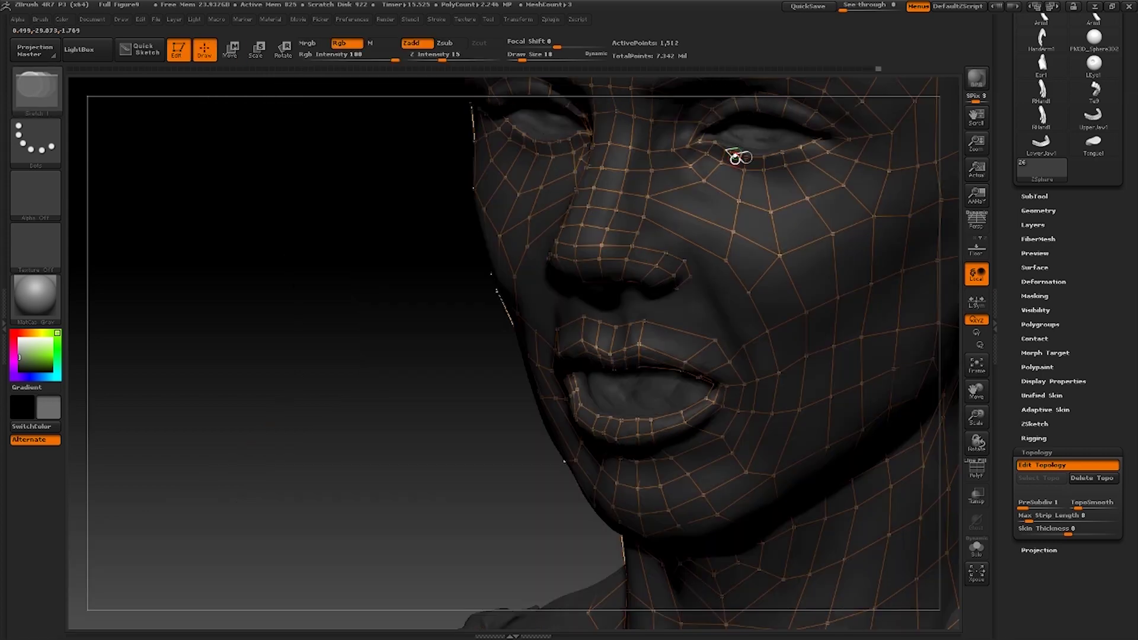
left_click(721, 190)
left_click(690, 215)
left_click(676, 234)
- Insert an edge column up the forehead from above the inner eyebrow toward the crown
right_click_drag(631, 262, 743, 357)
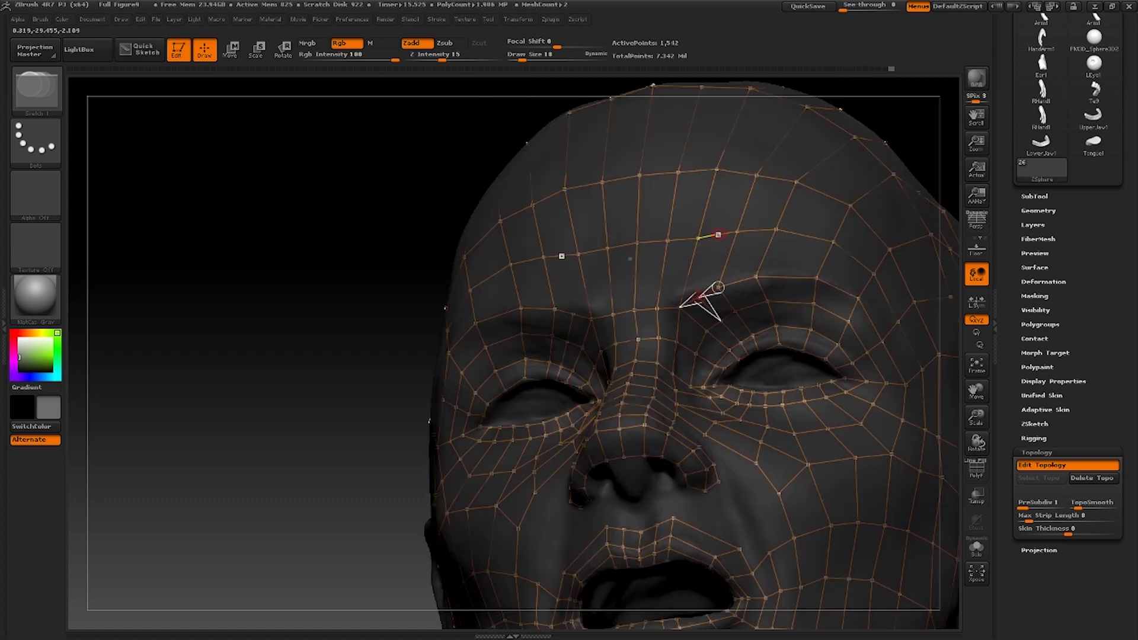
left_click(790, 103)
mouse_move(429, 160)
left_mouse_down()
mouse_move(356, 234)
mouse_move(638, 198)
left_mouse_up()
key("w")
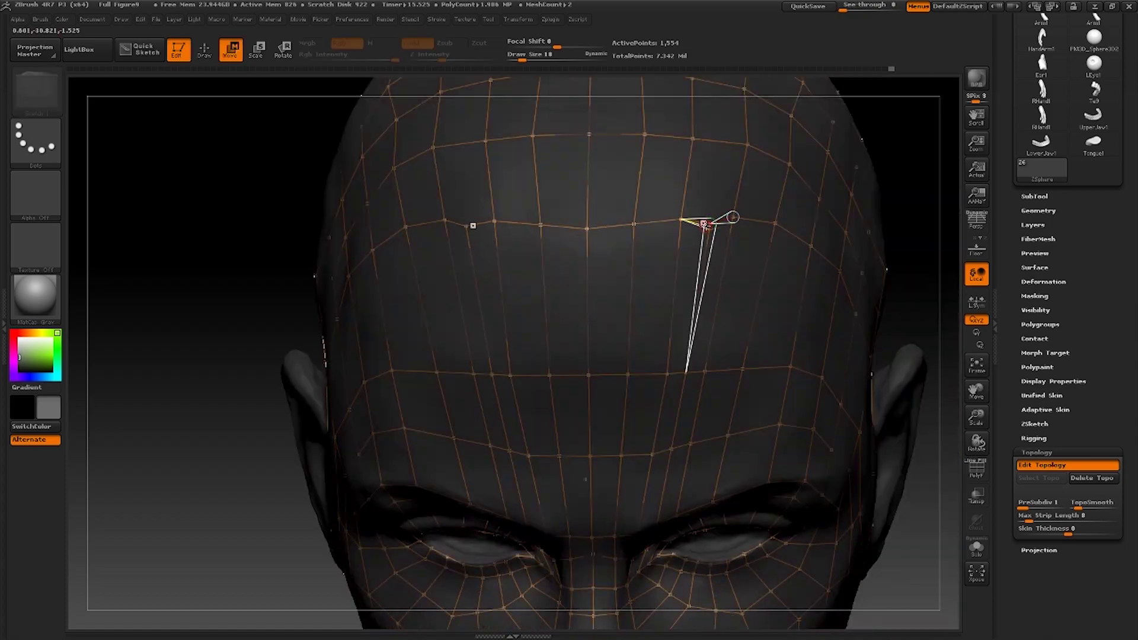